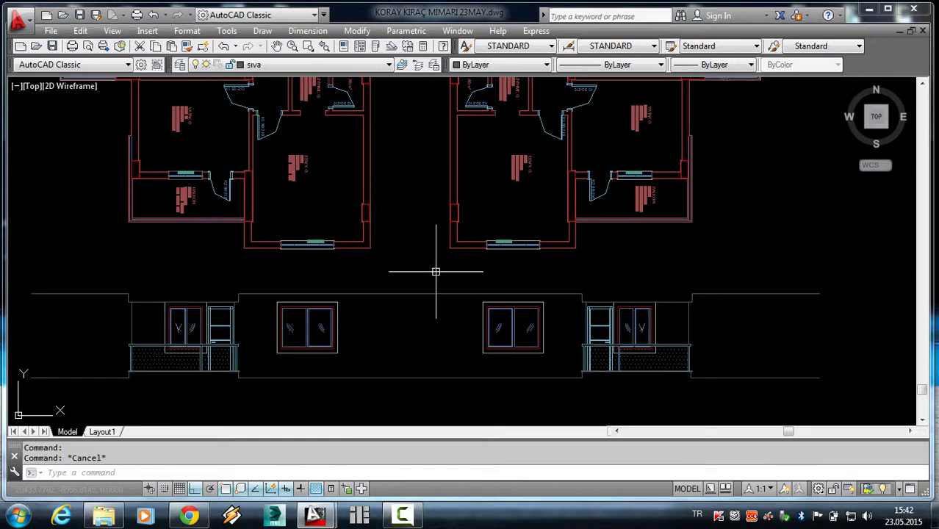
Draw a construction line through the first wall corner of the floor plan.
scroll(419, 264, up, 2)
scroll(562, 254, down, 4)
scroll(601, 250, up, 1)
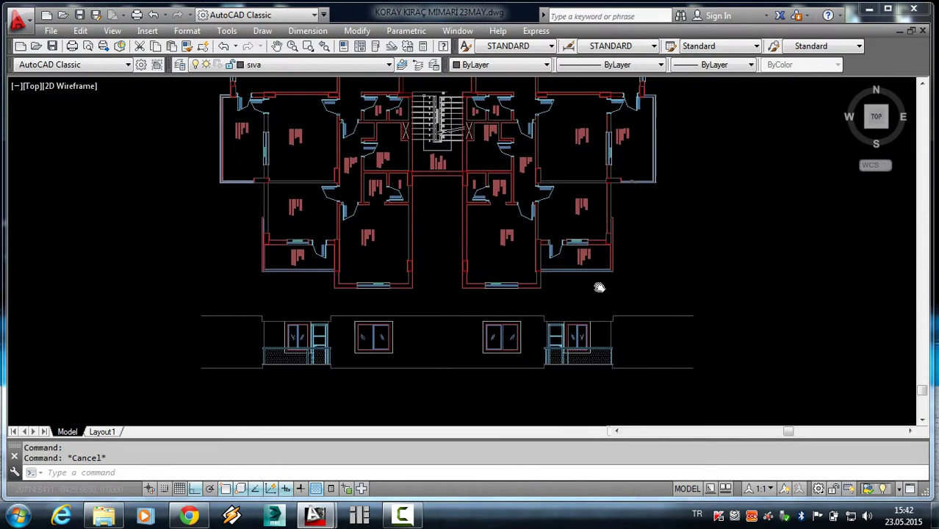
scroll(602, 231, up, 3)
scroll(548, 266, up, 2)
scroll(544, 269, down, 4)
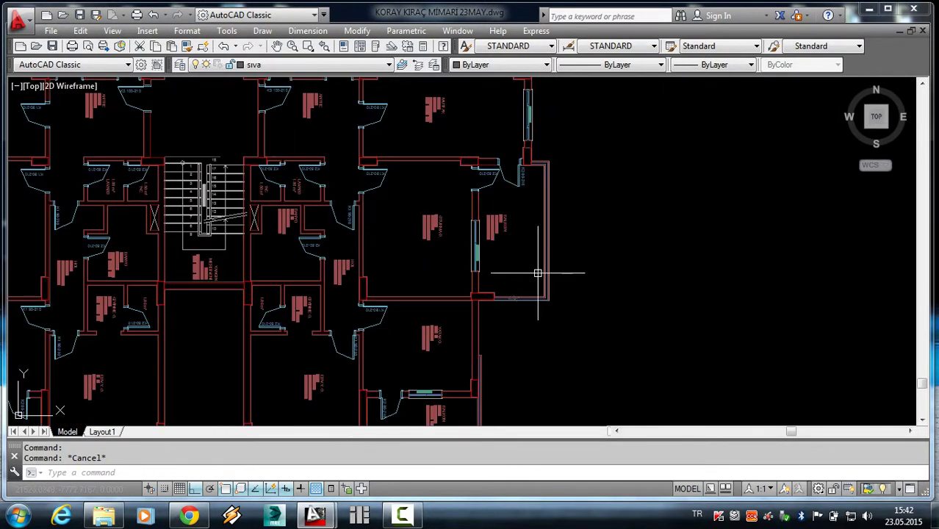
scroll(546, 299, down, 2)
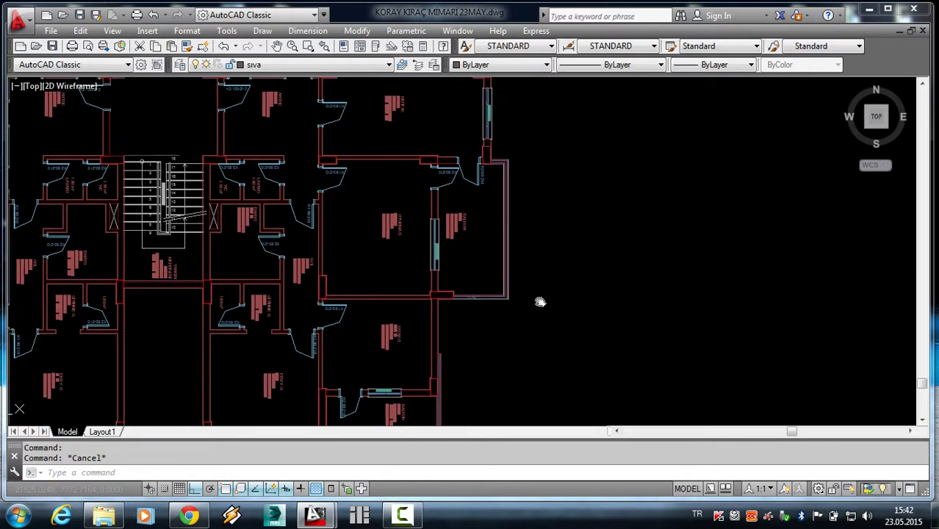
scroll(540, 300, down, 3)
scroll(463, 222, up, 4)
scroll(430, 217, down, 3)
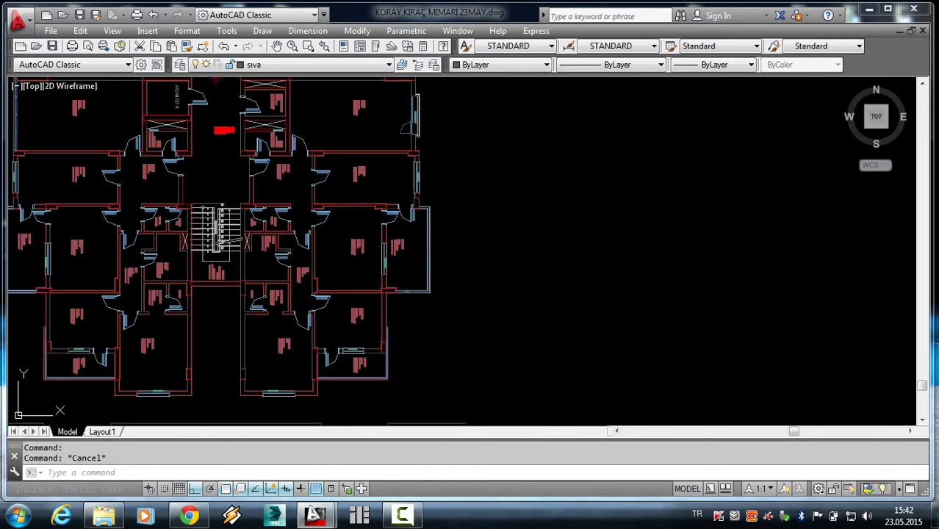
scroll(399, 292, up, 4)
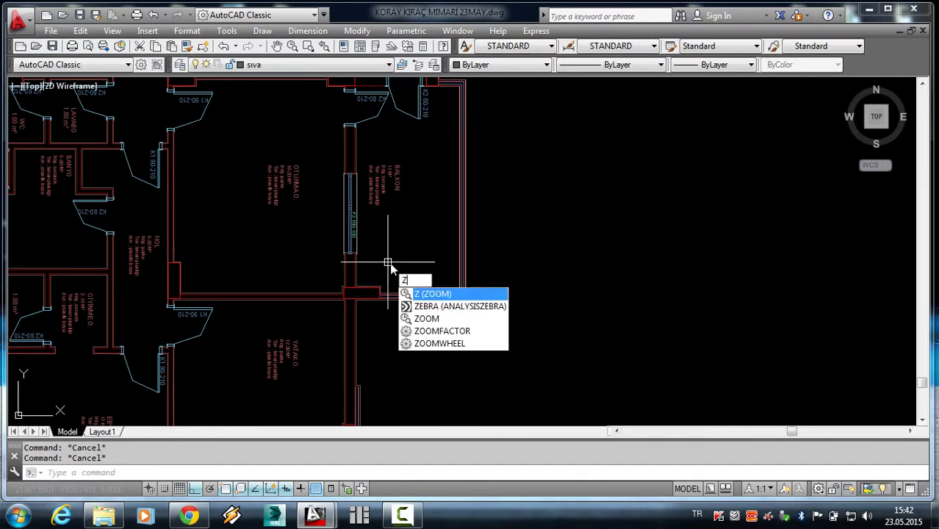
key(BackSpace)
text(l)
key(Return)
scroll(369, 293, up, 3)
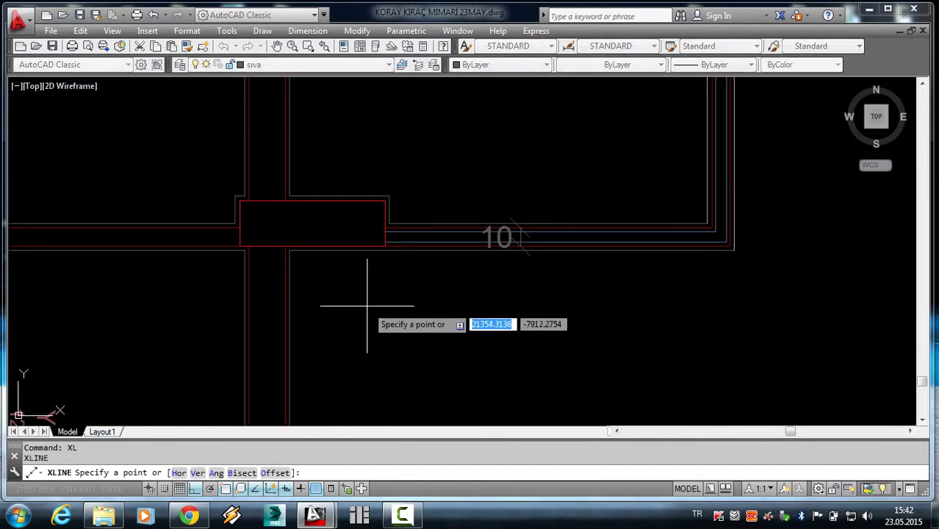
scroll(377, 204, up, 2)
scroll(389, 168, up, 2)
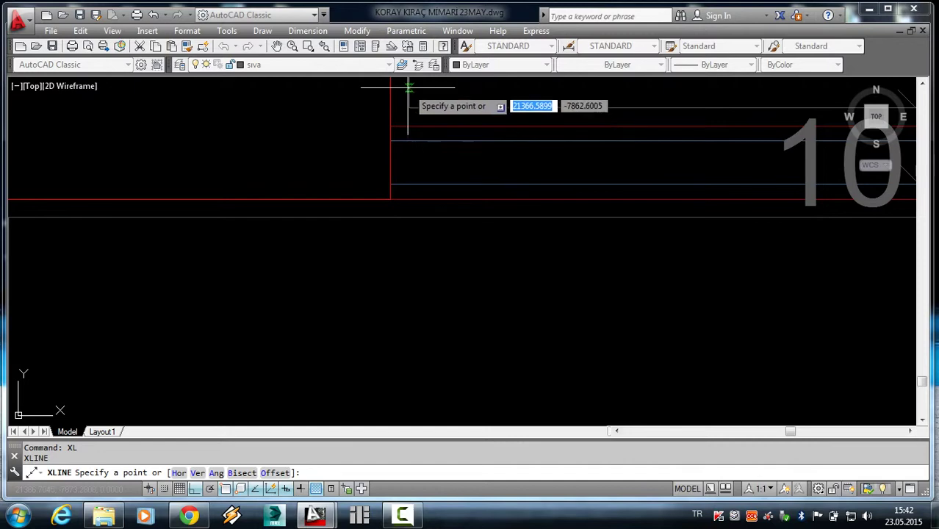
scroll(425, 161, down, 2)
scroll(416, 227, up, 2)
scroll(409, 187, up, 2)
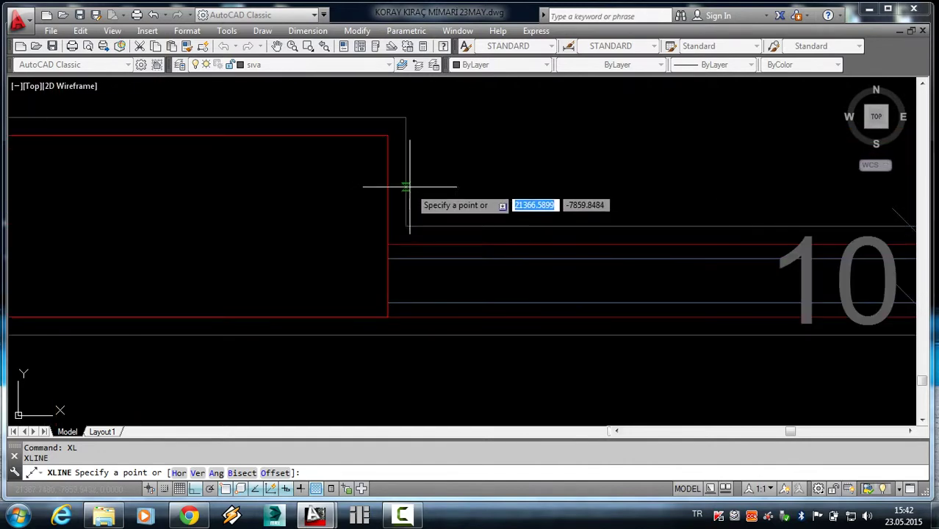
click(404, 185)
key(Return)
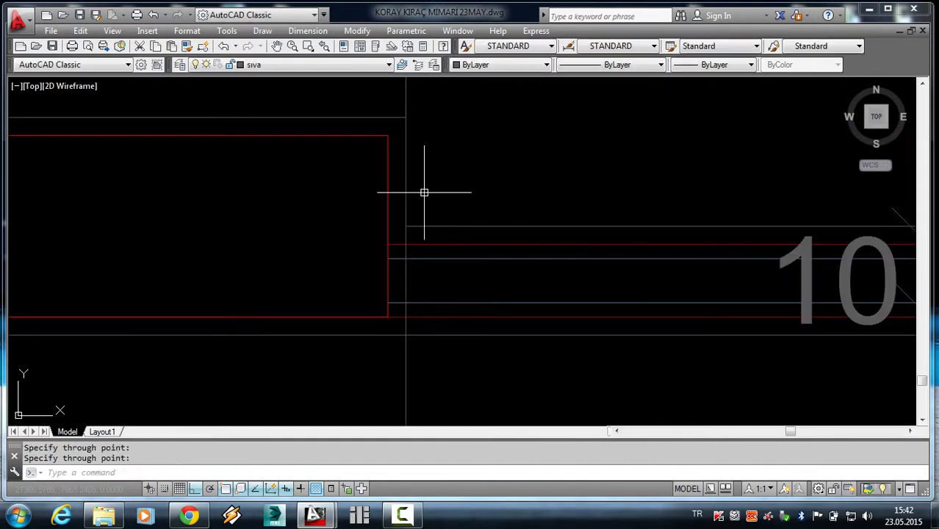
Add a vertical construction line through the balcony wall corner, down across the elevation.
scroll(430, 293, down, 3)
scroll(433, 324, down, 3)
middle_drag(441, 333, 442, 299)
scroll(442, 299, up, 3)
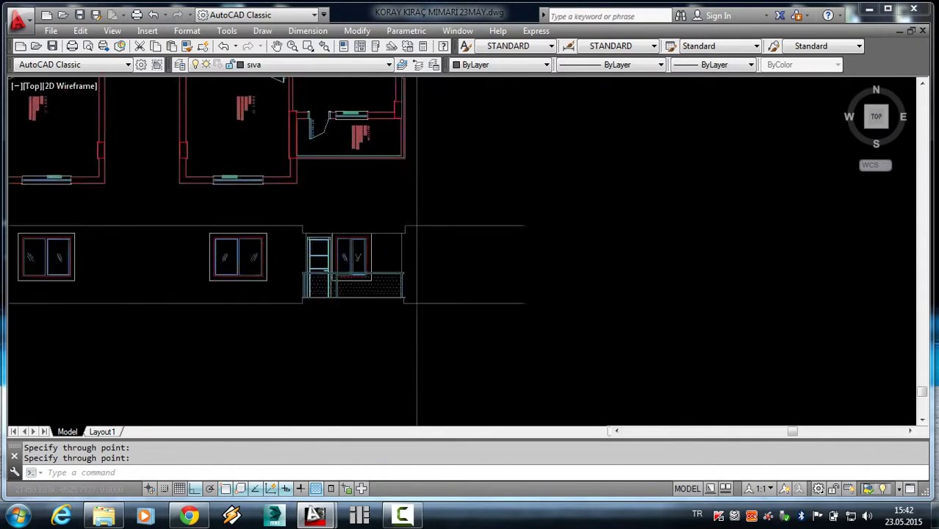
scroll(465, 245, up, 2)
scroll(438, 216, down, 4)
scroll(433, 220, down, 2)
scroll(418, 250, up, 5)
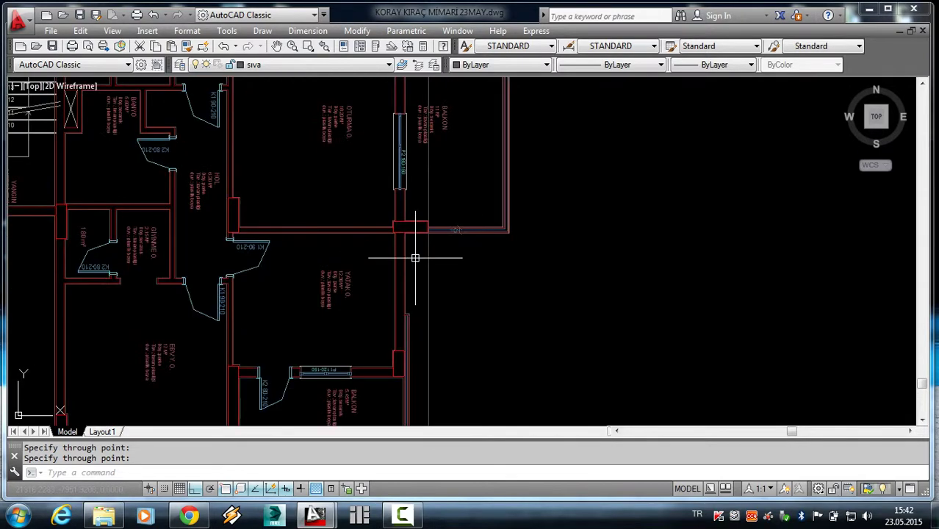
middle_drag(457, 155, 447, 369)
scroll(441, 264, up, 2)
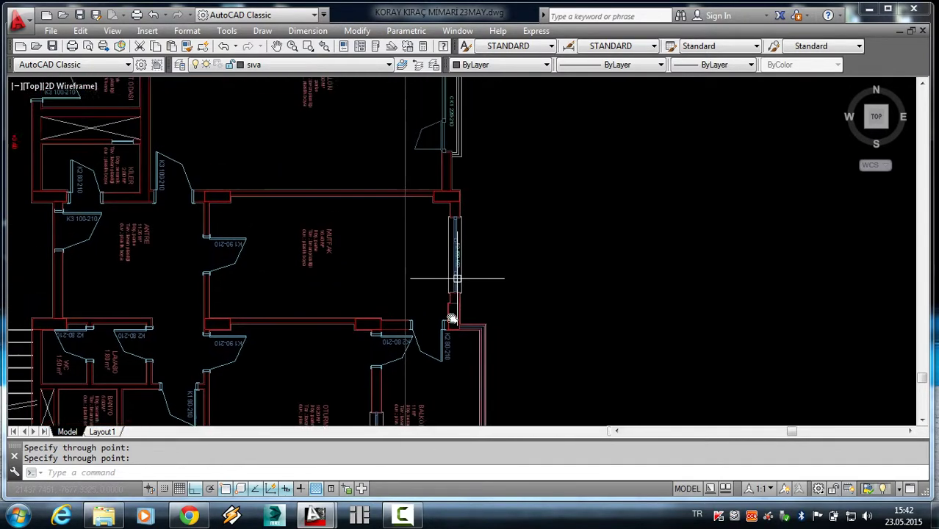
scroll(450, 242, up, 1)
scroll(451, 254, down, 6)
scroll(451, 272, up, 5)
scroll(451, 278, up, 1)
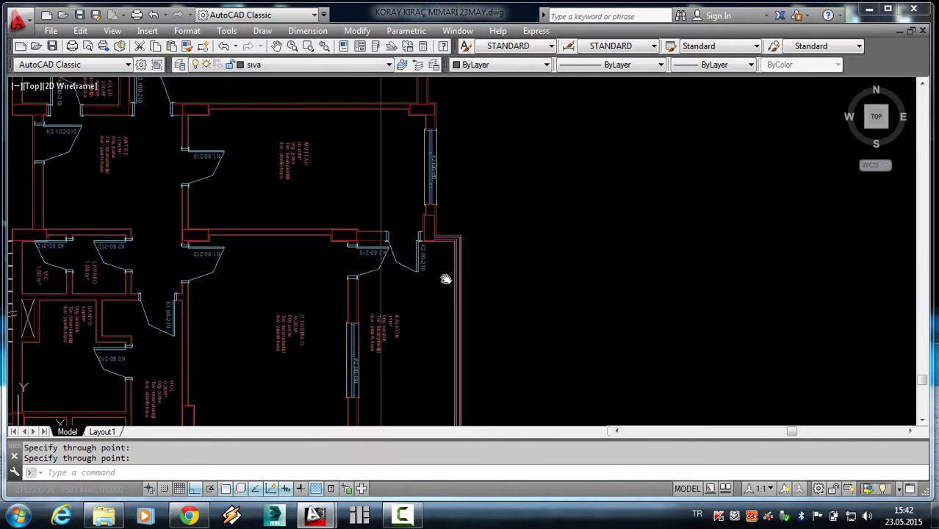
scroll(446, 273, up, 2)
scroll(449, 213, up, 1)
key(Return)
key(Return)
scroll(426, 246, up, 2)
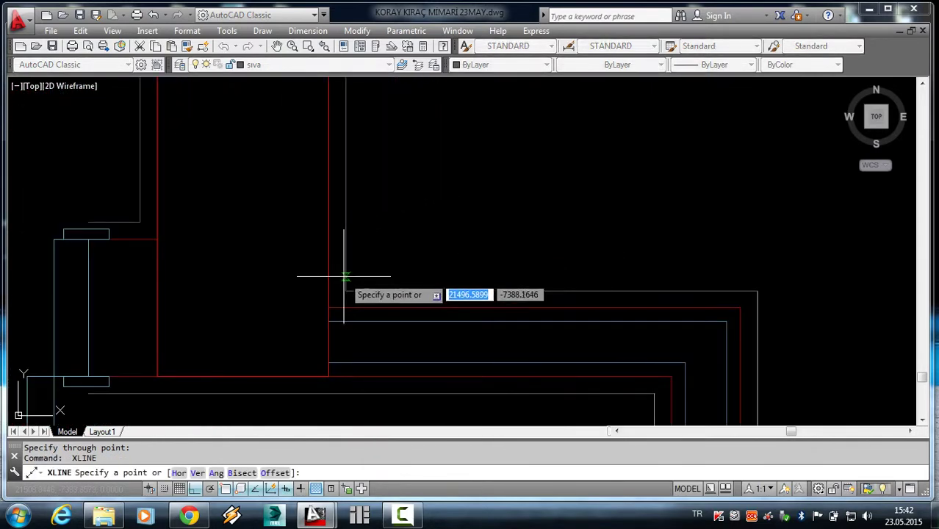
click(345, 266)
click(347, 285)
key(Return)
Add a vertical construction line through the balcony door jamb.
scroll(434, 209, down, 3)
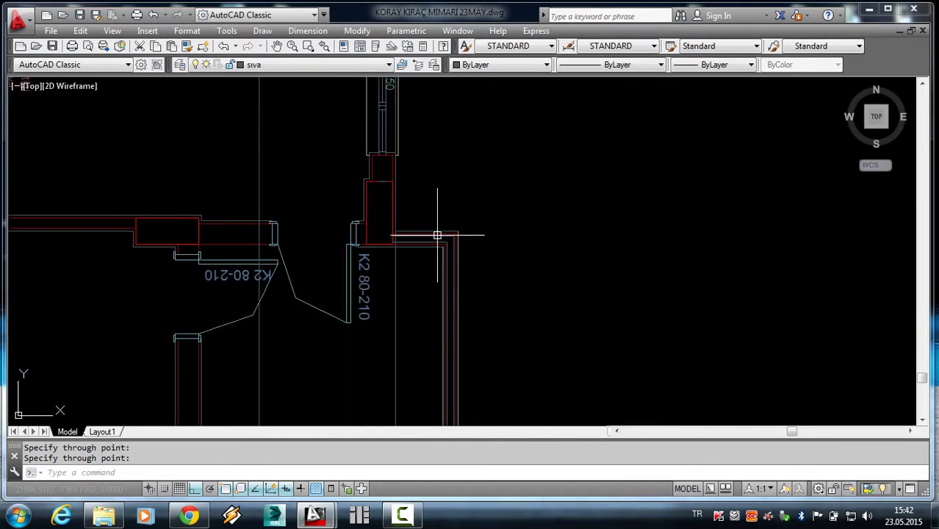
scroll(452, 247, down, 2)
scroll(471, 261, down, 4)
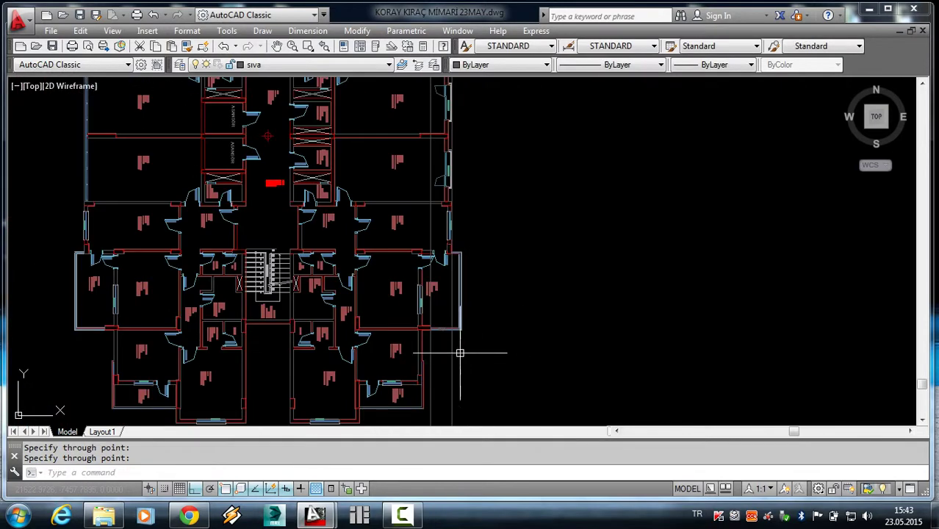
scroll(452, 309, up, 4)
scroll(445, 259, up, 3)
scroll(446, 266, up, 4)
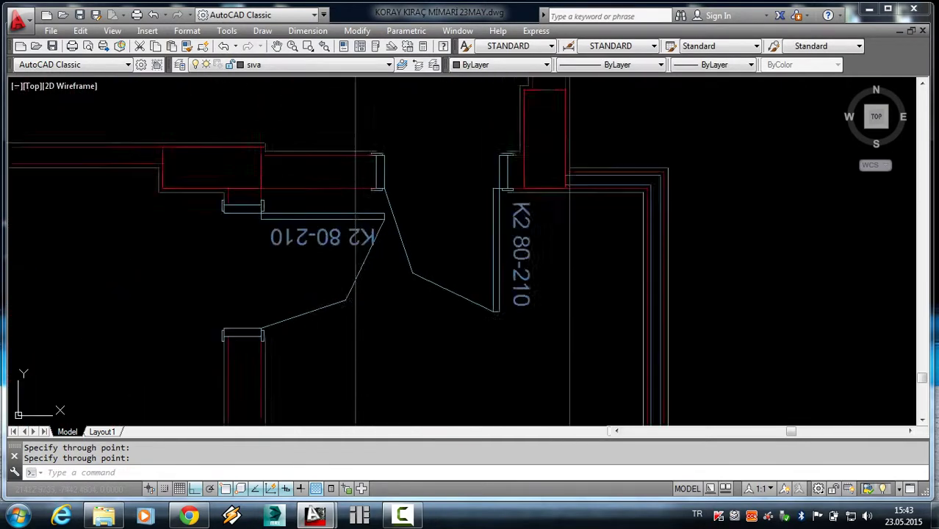
scroll(419, 219, up, 1)
scroll(415, 227, down, 5)
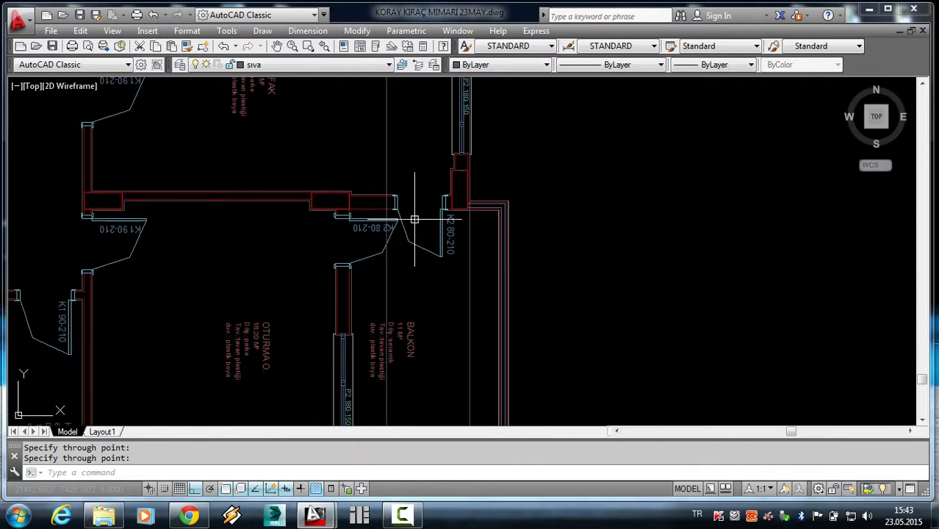
text(xl)
key(Return)
scroll(415, 224, up, 3)
scroll(382, 198, up, 2)
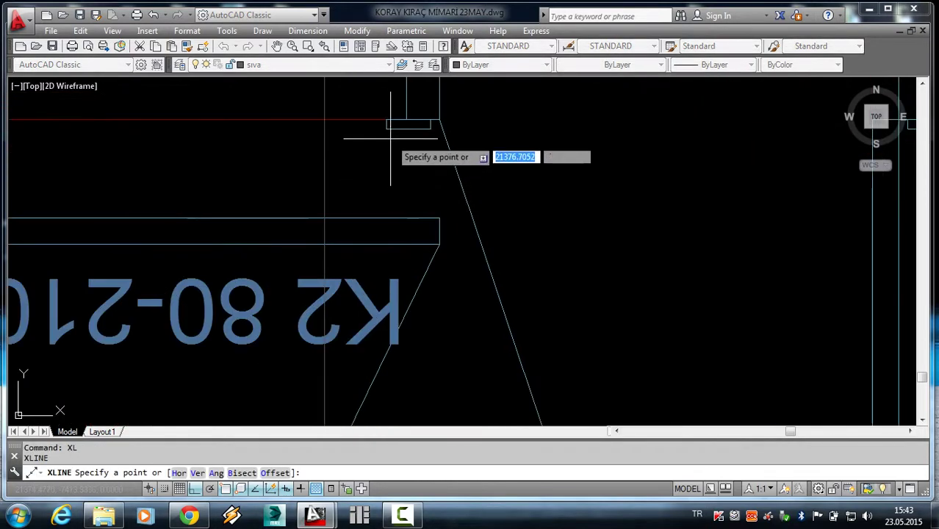
scroll(396, 147, up, 2)
click(392, 155)
click(390, 172)
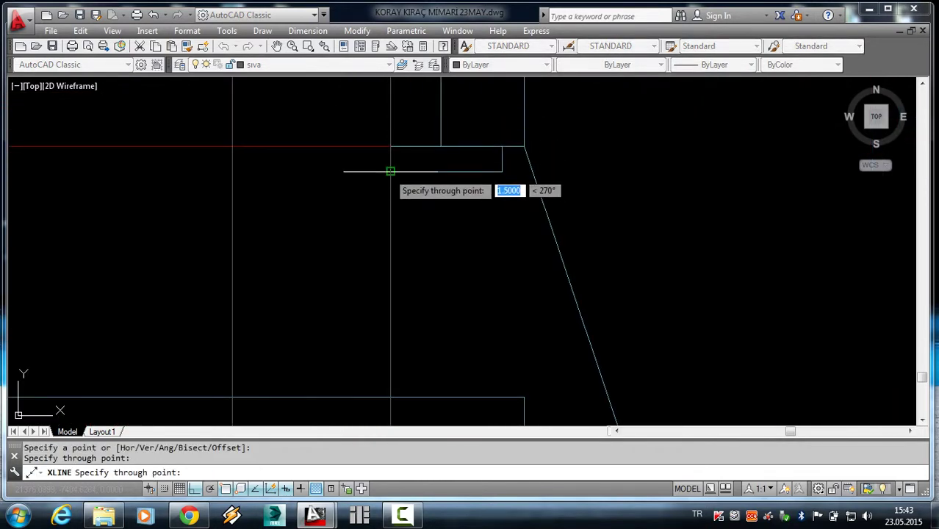
key(Return)
Add a vertical construction line through the right-hand wall corner.
scroll(396, 191, down, 3)
scroll(691, 196, up, 3)
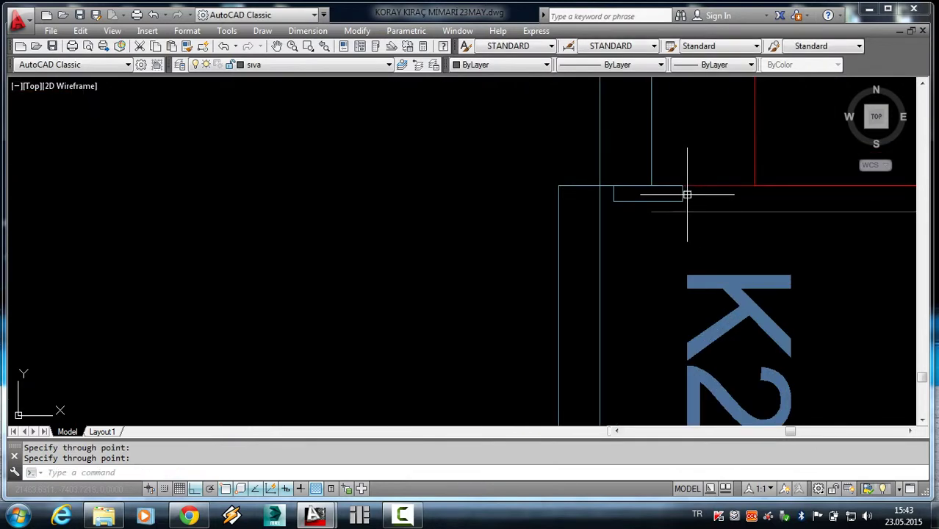
key(Return)
click(687, 195)
click(684, 220)
key(Return)
scroll(687, 195, down, 3)
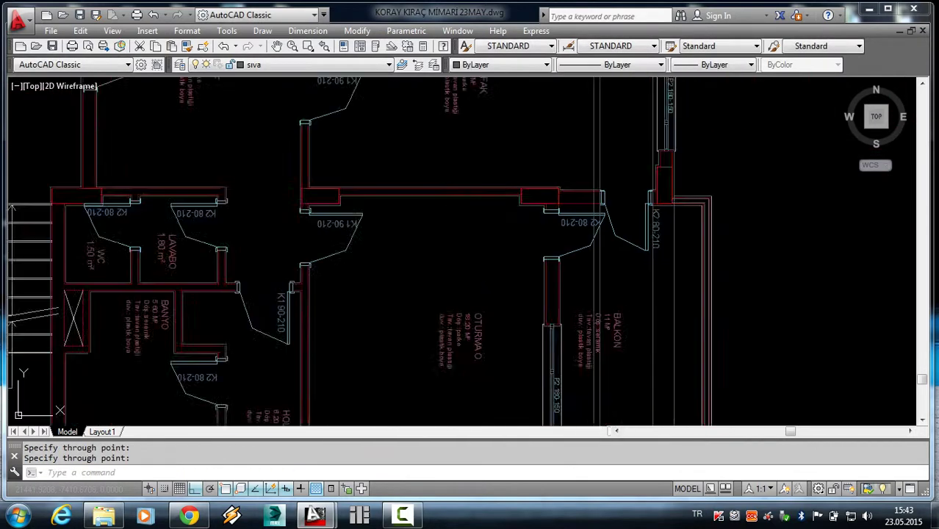
scroll(681, 207, down, 3)
scroll(607, 151, up, 4)
scroll(680, 207, up, 3)
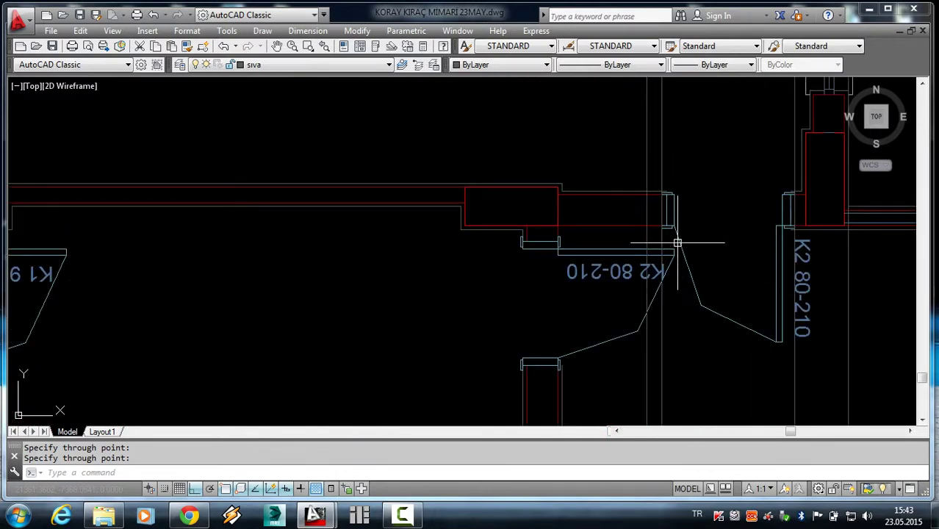
scroll(681, 244, down, 5)
Select the 24-object balcony door unit in the facade elevation for copying.
middle_drag(681, 294, 538, 198)
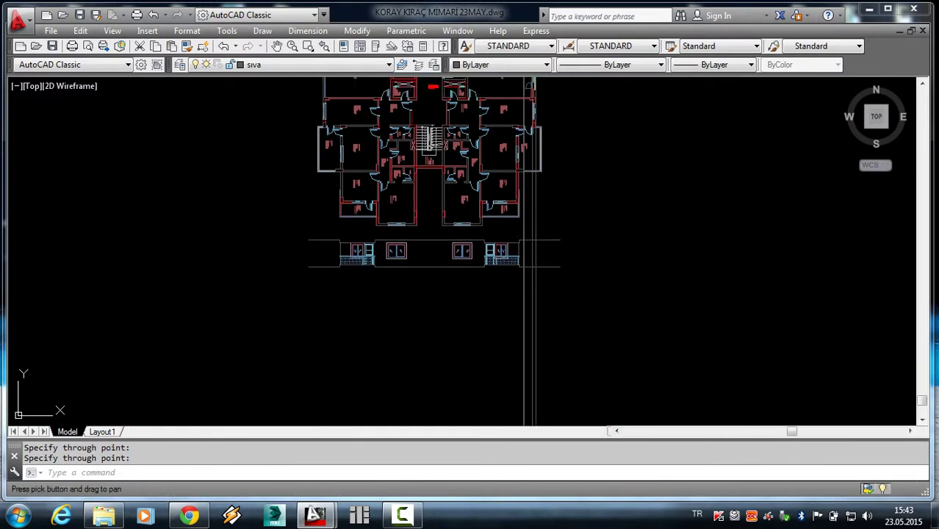
scroll(489, 254, up, 5)
scroll(489, 253, down, 3)
scroll(346, 265, up, 2)
scroll(361, 269, up, 2)
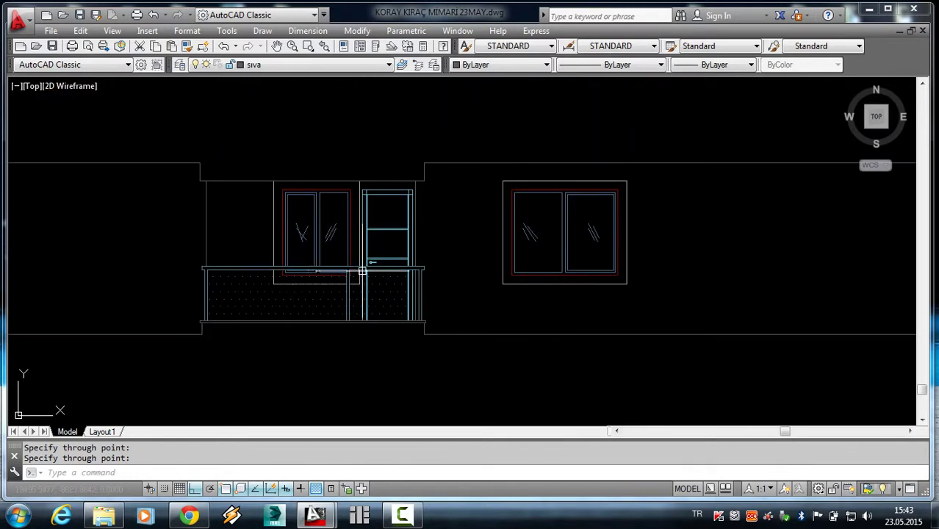
scroll(376, 267, up, 2)
scroll(360, 154, up, 3)
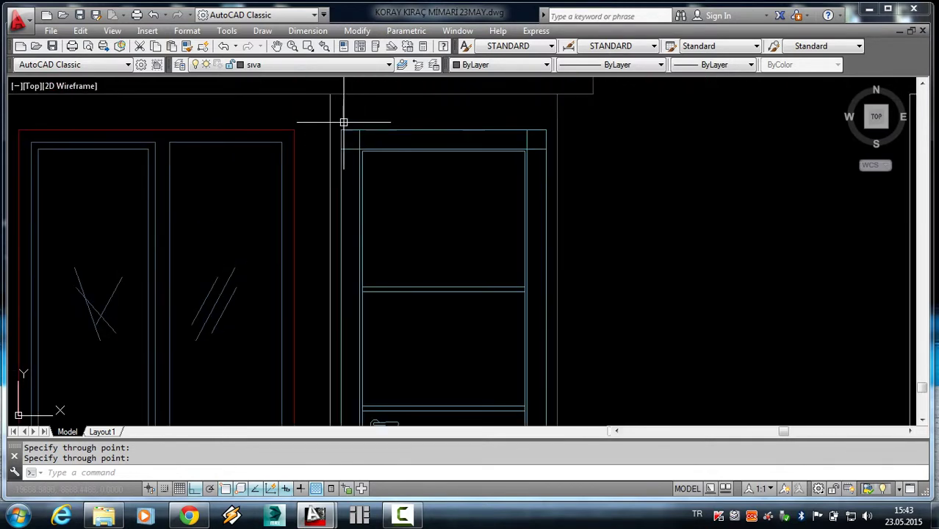
scroll(368, 217, down, 4)
scroll(408, 265, up, 2)
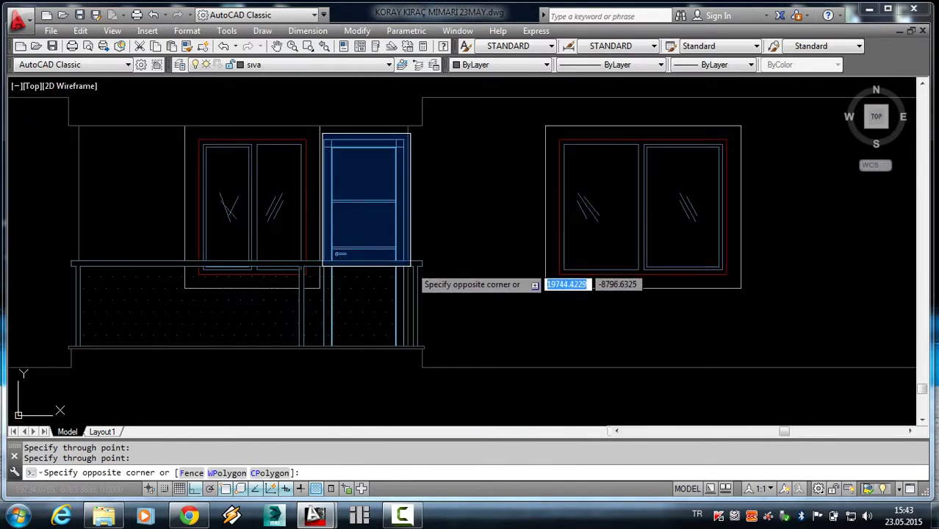
scroll(404, 270, up, 3)
click(415, 266)
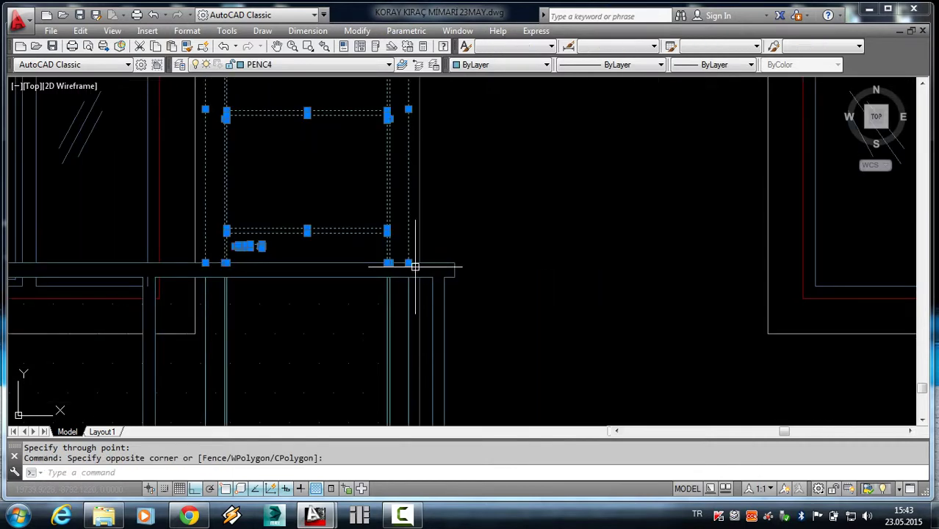
text(co)
key(Return)
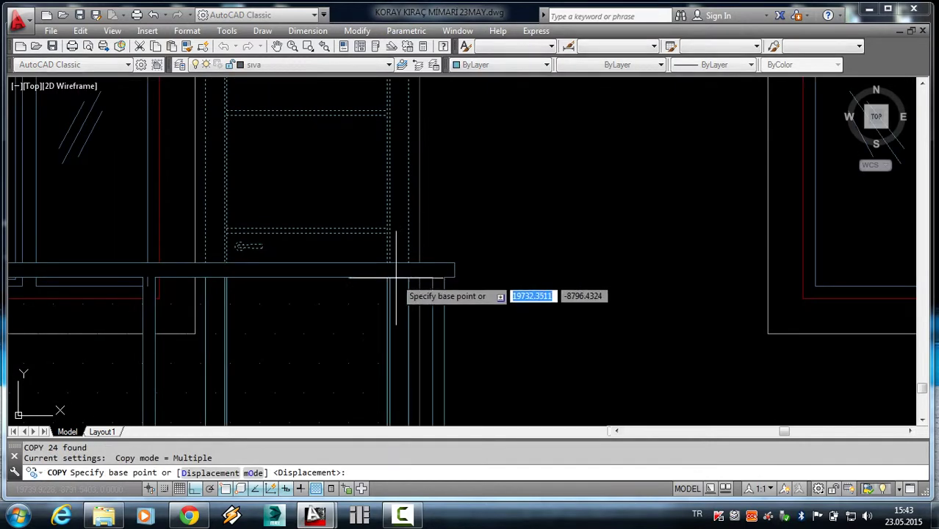
scroll(399, 257, down, 3)
scroll(356, 213, up, 3)
scroll(298, 225, up, 2)
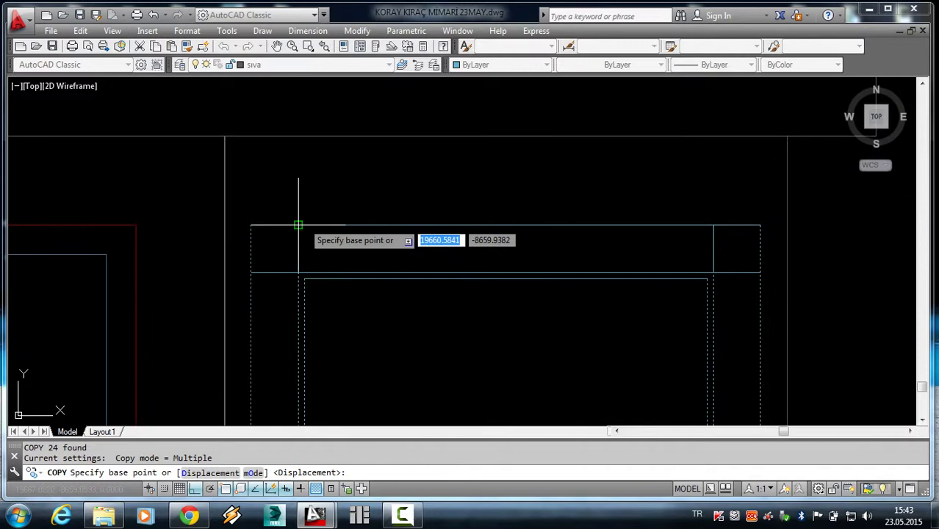
Copy the door unit from its top point 1725 units right onto the next opening.
click(251, 225)
scroll(285, 222, down, 3)
scroll(440, 199, down, 3)
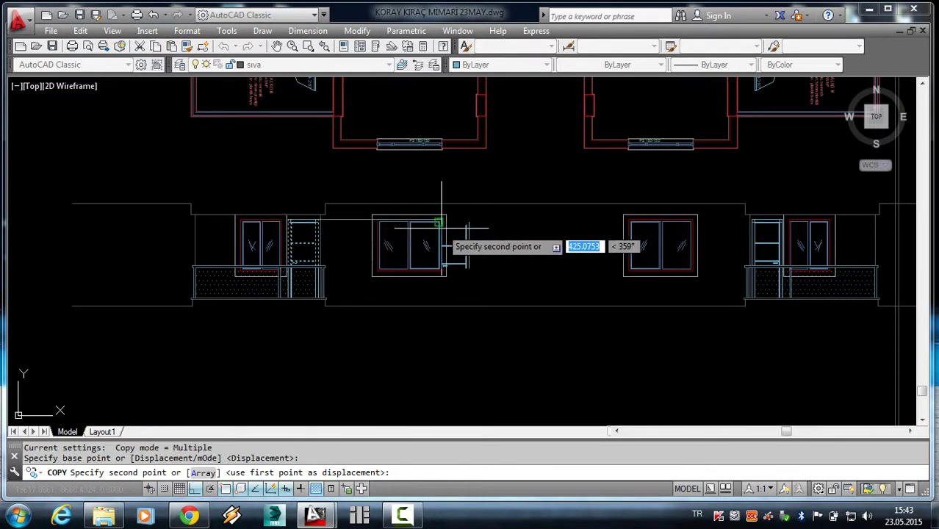
scroll(430, 241, down, 3)
scroll(534, 199, up, 3)
scroll(552, 247, up, 3)
scroll(548, 244, up, 1)
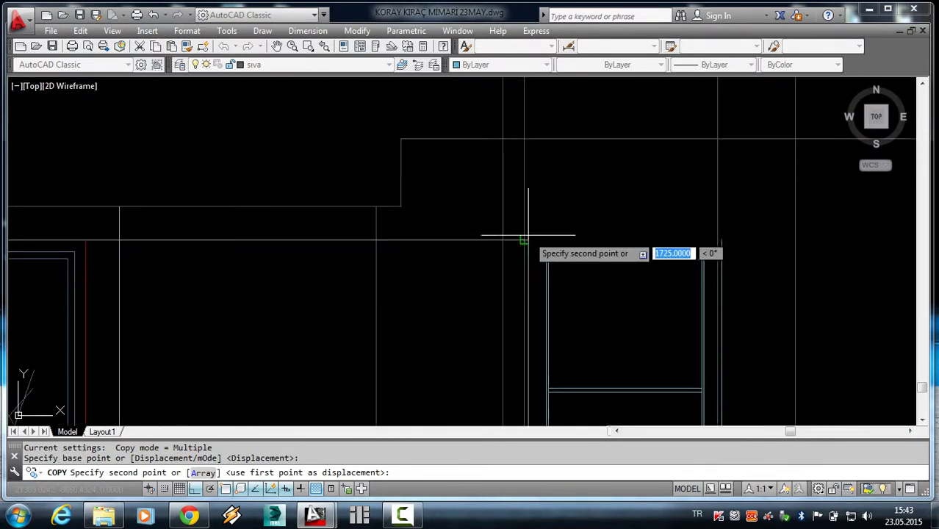
click(522, 240)
key(Return)
Cancel the leftover command and select the window in the elevation.
scroll(571, 214, down, 2)
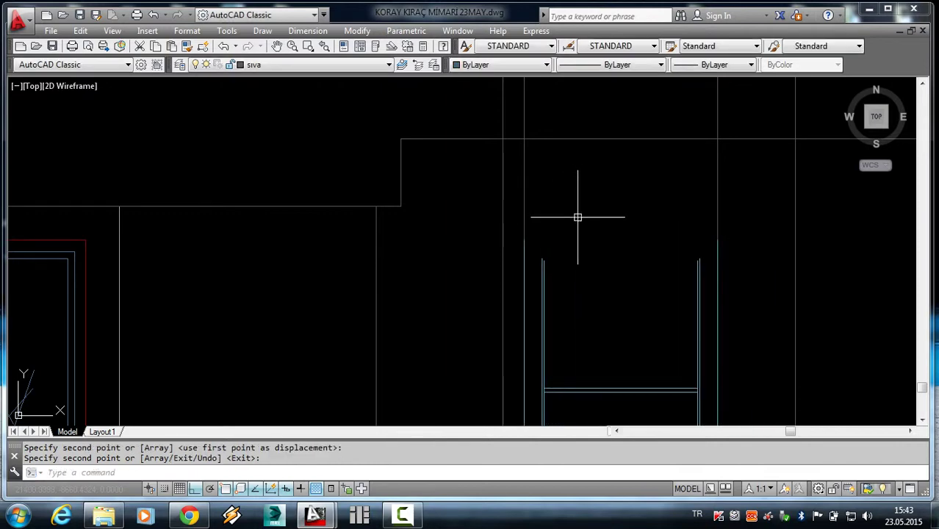
scroll(588, 241, down, 2)
scroll(588, 241, down, 2)
middle_drag(265, 286, 433, 286)
scroll(433, 287, up, 5)
key(Escape)
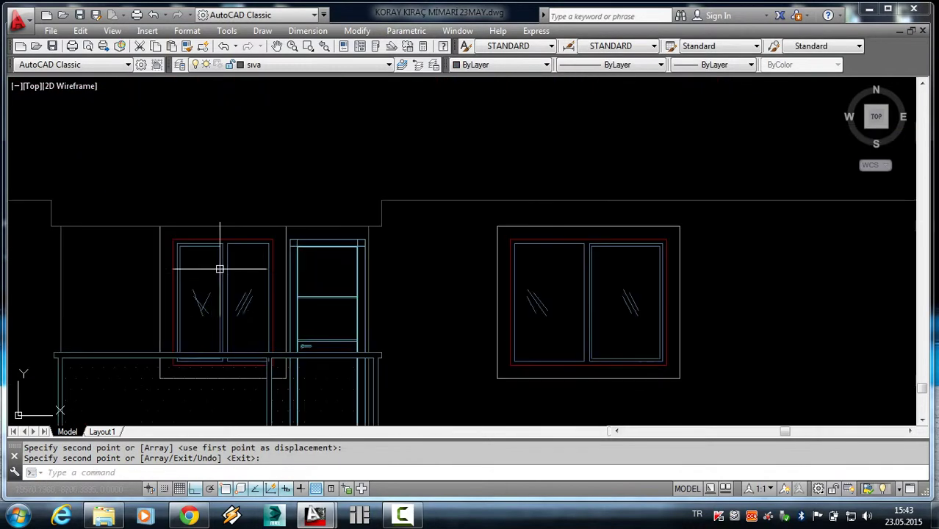
scroll(337, 205, up, 4)
click(367, 165)
scroll(368, 165, down, 2)
Copy the window's top frame lines 1725 units right onto the side door.
scroll(254, 232, down, 3)
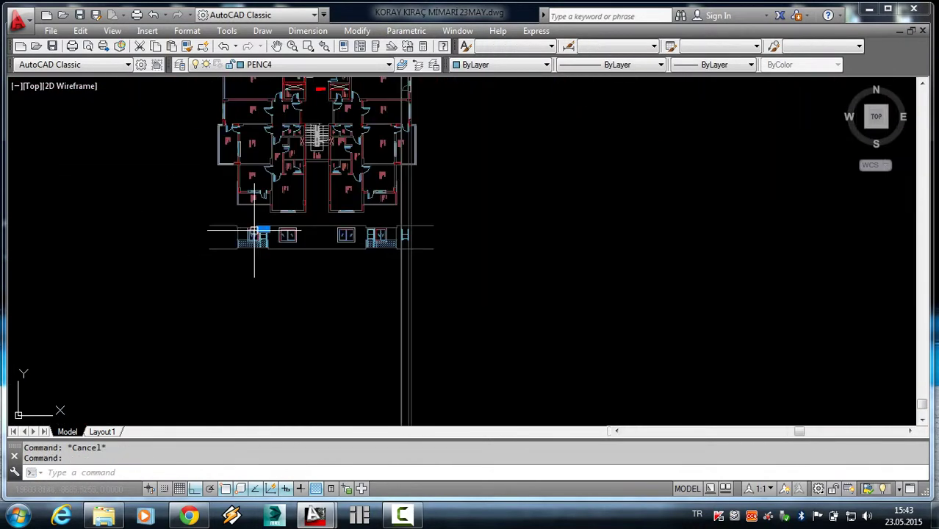
scroll(331, 224, up, 2)
scroll(488, 217, up, 3)
scroll(482, 233, down, 2)
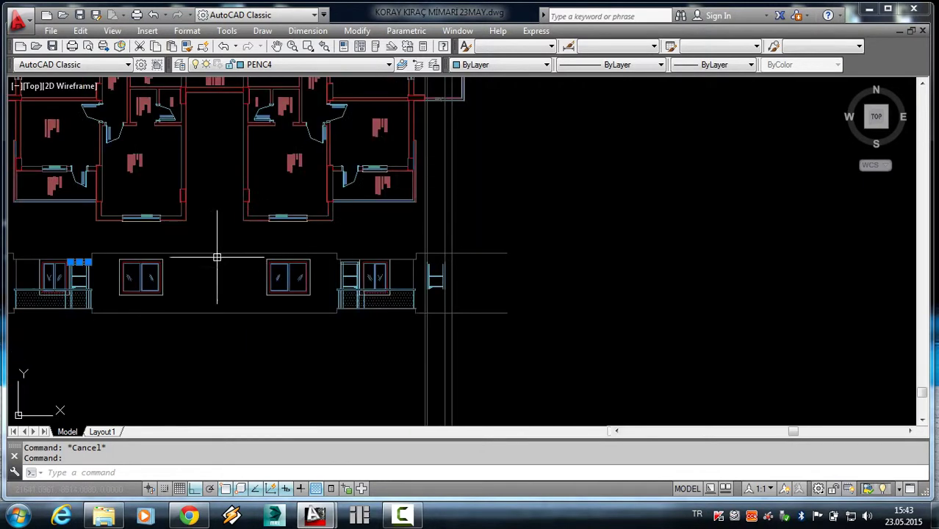
scroll(84, 255, up, 4)
scroll(84, 255, up, 3)
middle_drag(109, 254, 544, 265)
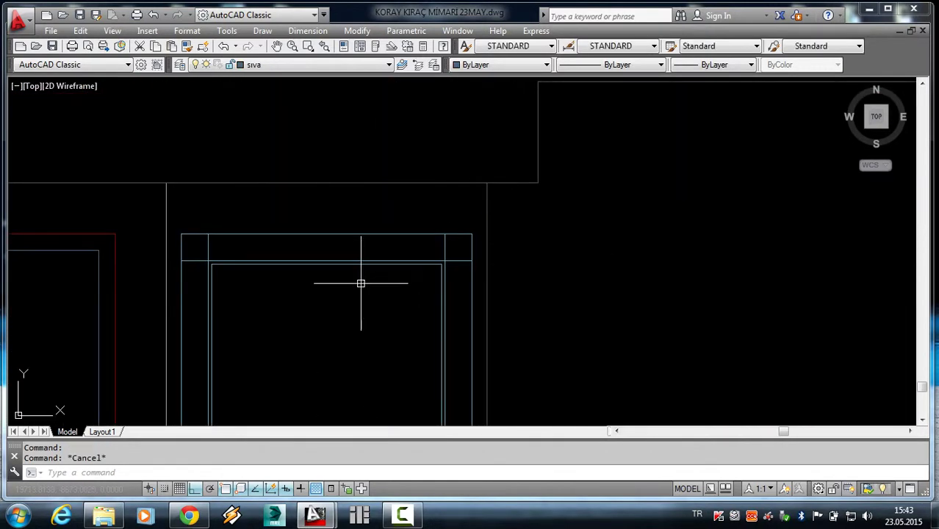
click(334, 219)
text(co)
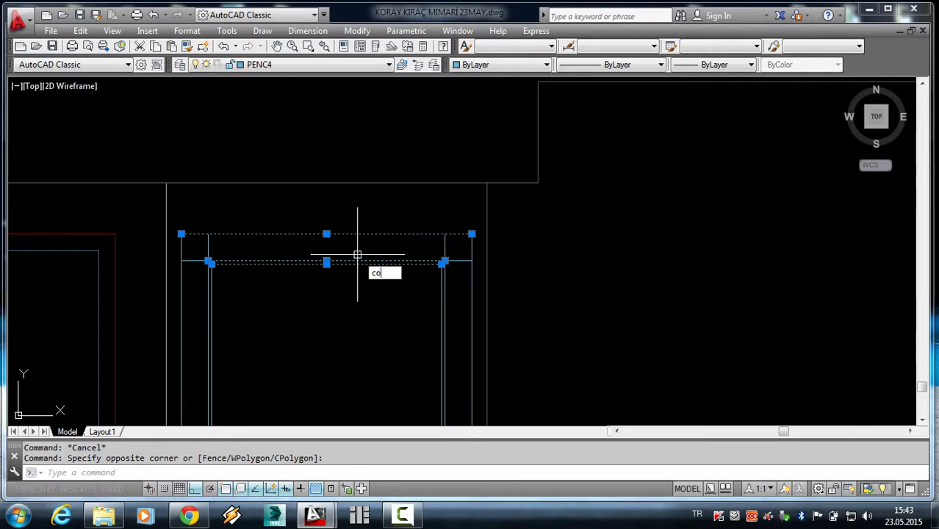
key(Return)
click(182, 235)
scroll(106, 263, down, 3)
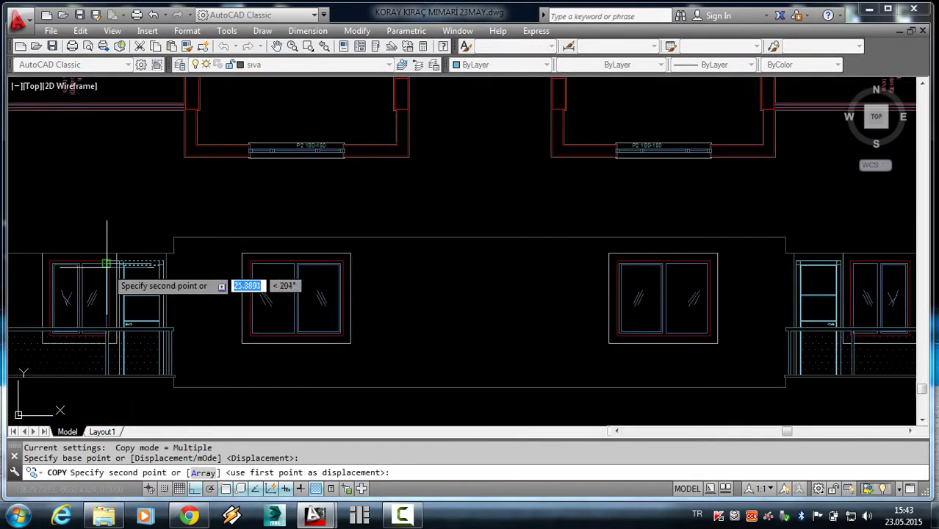
scroll(308, 262, down, 3)
scroll(361, 267, up, 3)
scroll(283, 235, up, 2)
scroll(197, 185, up, 2)
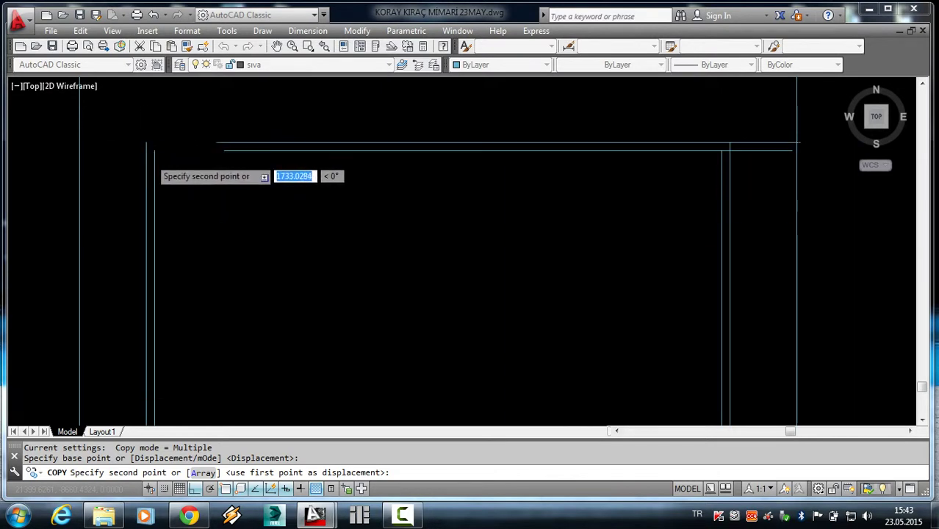
scroll(155, 157, down, 2)
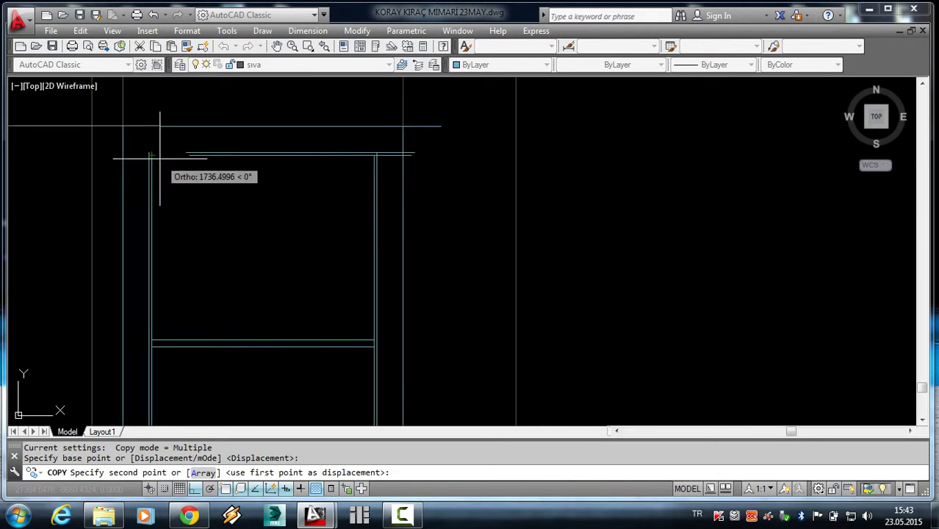
click(120, 127)
key(Return)
scroll(340, 214, down, 2)
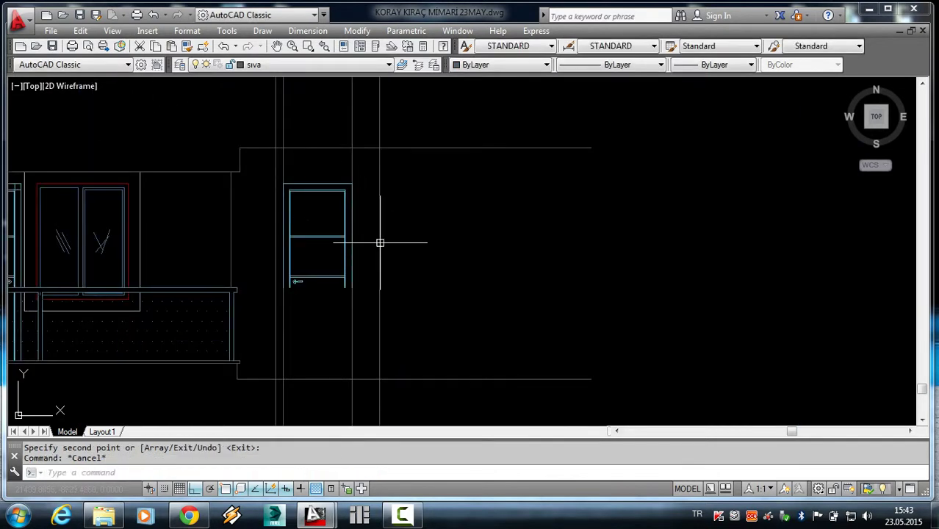
Erase the two stray lines near the side door with a crossing selection.
middle_drag(380, 242, 499, 249)
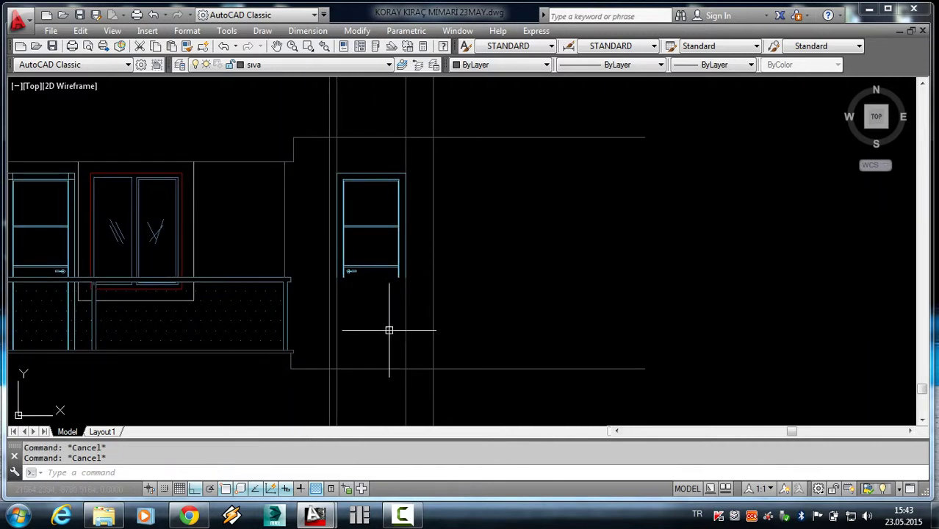
click(415, 155)
click(338, 157)
text(e)
key(Return)
scroll(338, 156, down, 2)
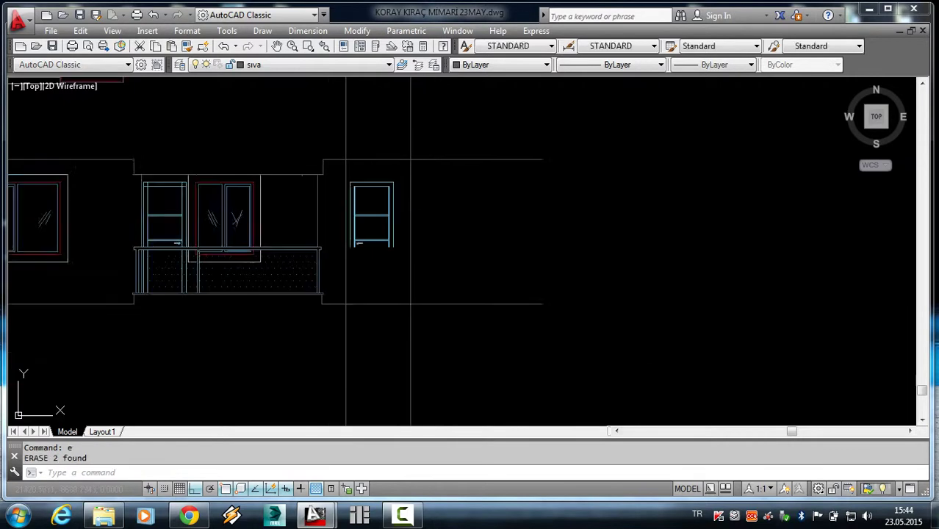
scroll(430, 203, down, 2)
scroll(450, 332, up, 4)
Draw a vertical construction line from the plan's outer wall corner down through the facade.
scroll(436, 195, up, 5)
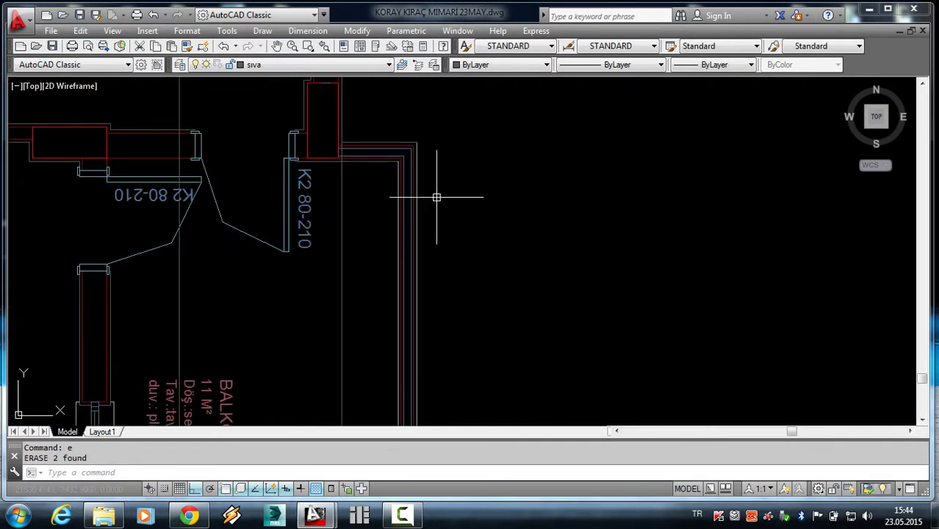
scroll(435, 205, down, 3)
scroll(442, 230, up, 1)
scroll(445, 232, up, 4)
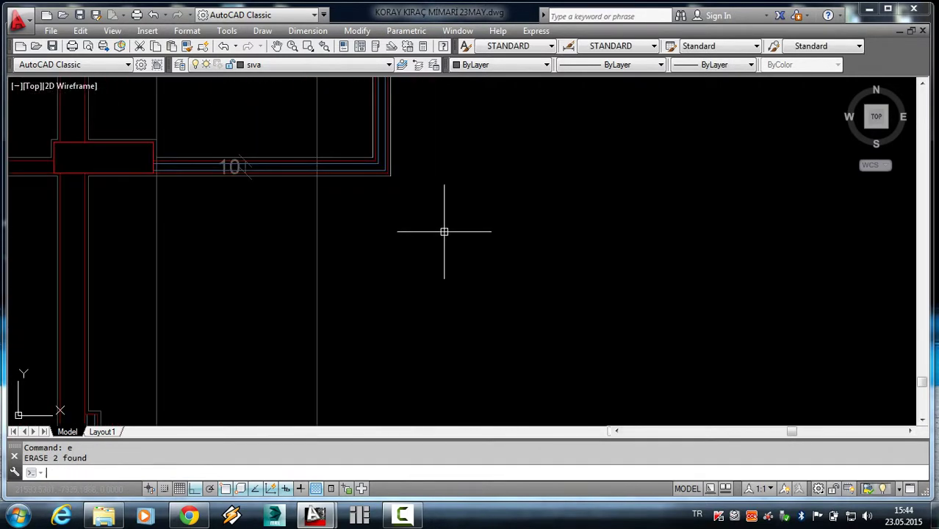
text(x)
key(Return)
scroll(434, 213, down, 2)
scroll(331, 176, up, 2)
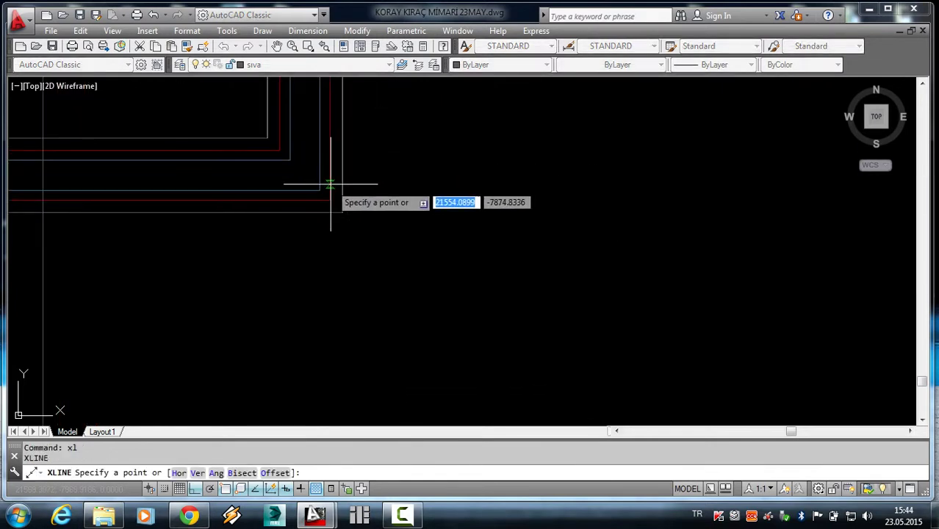
click(341, 169)
click(344, 181)
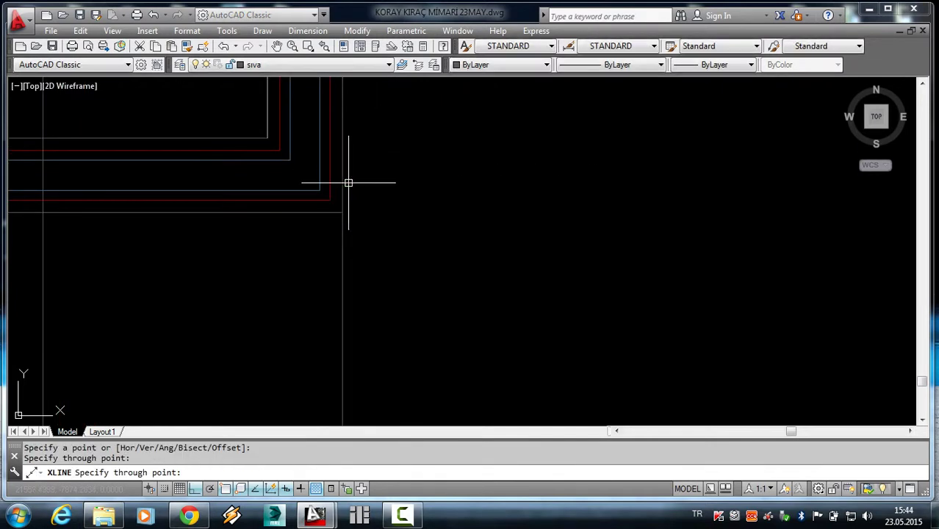
key(Return)
scroll(367, 187, down, 3)
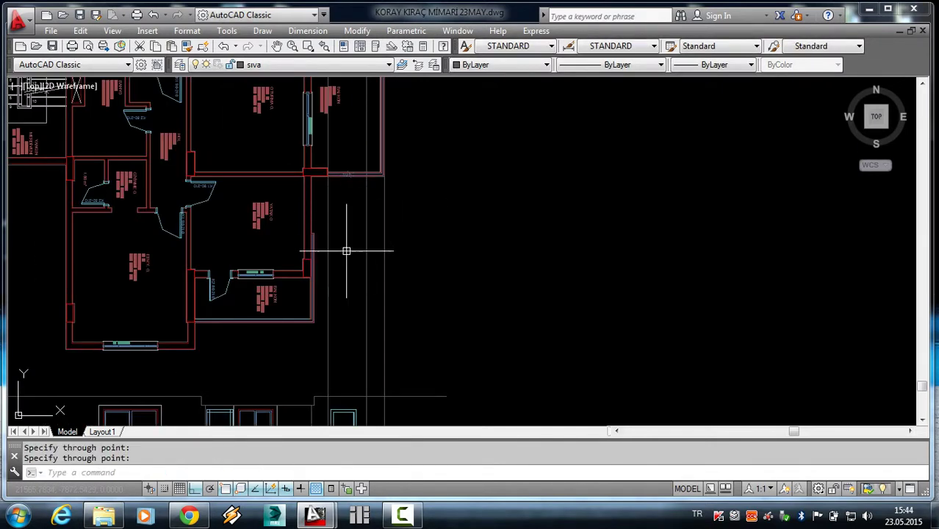
Zoom out and pan to the row of finished building elevations for reference.
scroll(346, 252, down, 3)
scroll(387, 284, up, 1)
scroll(430, 252, up, 2)
scroll(388, 266, up, 2)
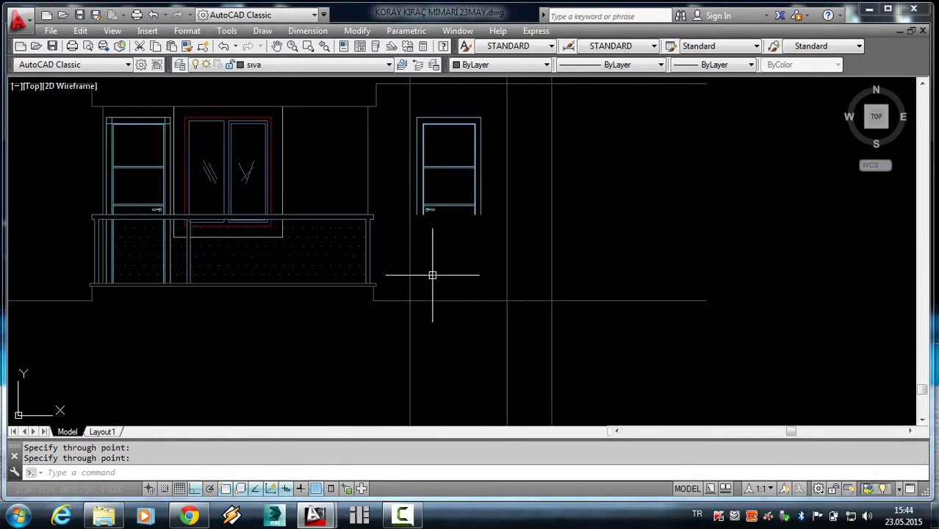
middle_drag(432, 275, 339, 290)
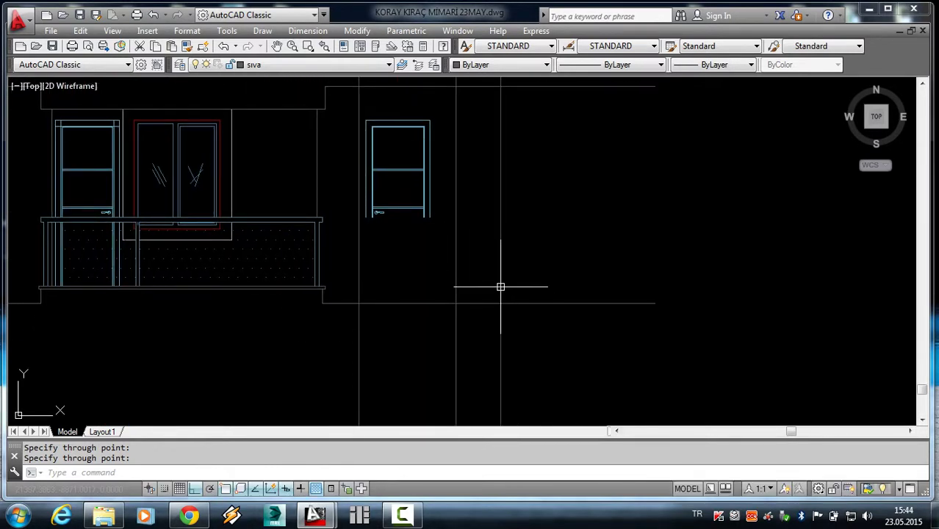
scroll(515, 284, down, 2)
scroll(528, 281, down, 2)
scroll(528, 272, down, 2)
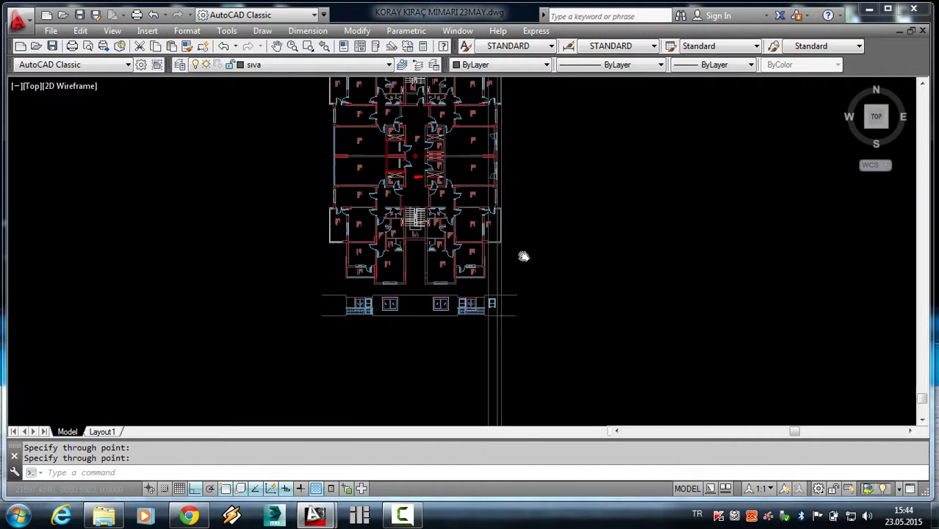
scroll(523, 256, down, 2)
scroll(507, 256, down, 2)
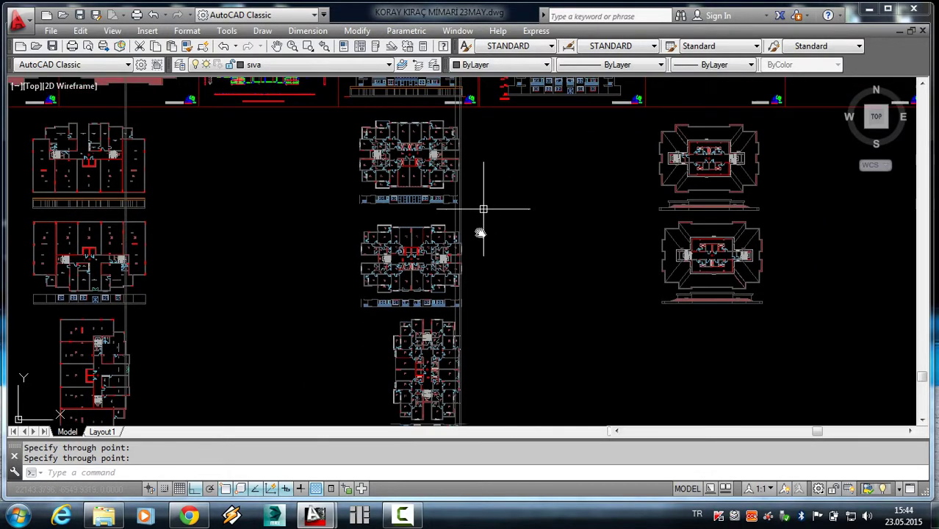
middle_drag(483, 209, 481, 331)
scroll(476, 176, up, 5)
scroll(526, 259, up, 4)
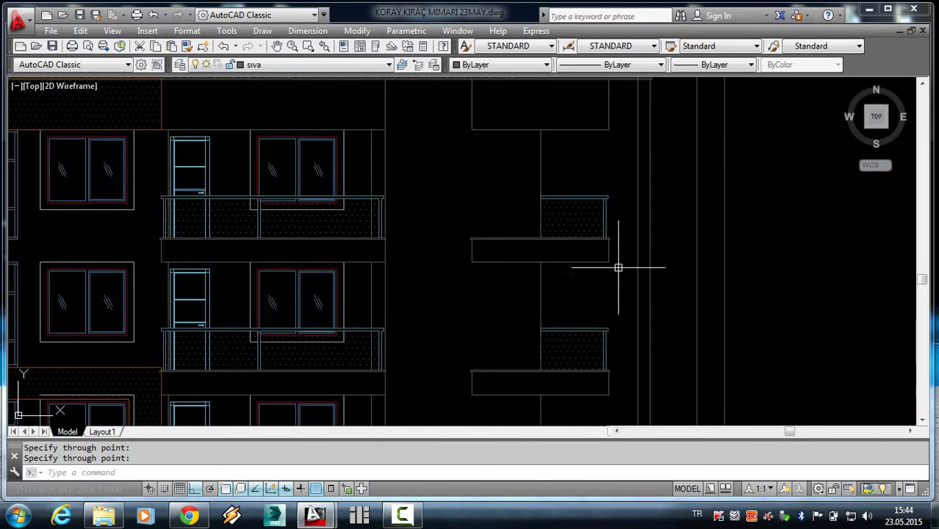
scroll(518, 246, down, 2)
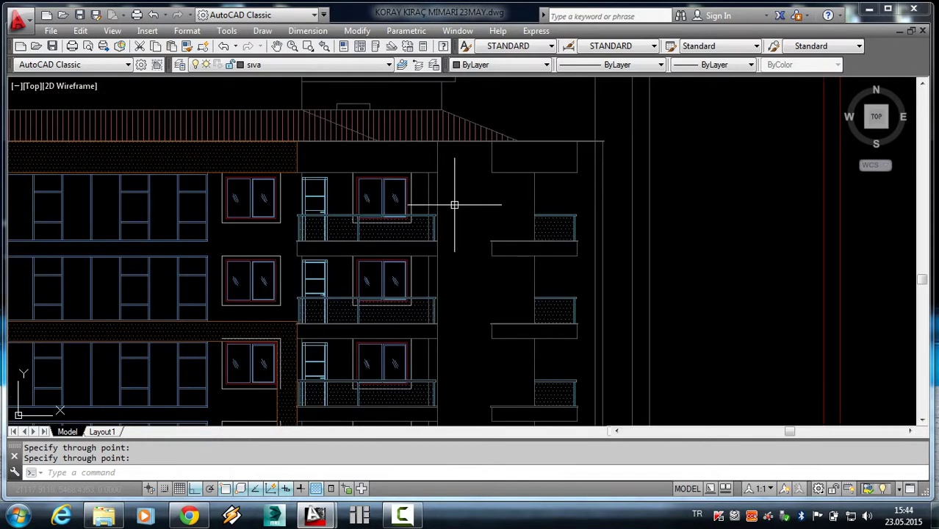
Copy the selected balcony railing hatch and slab, picking a base point on it.
click(585, 273)
text(c)
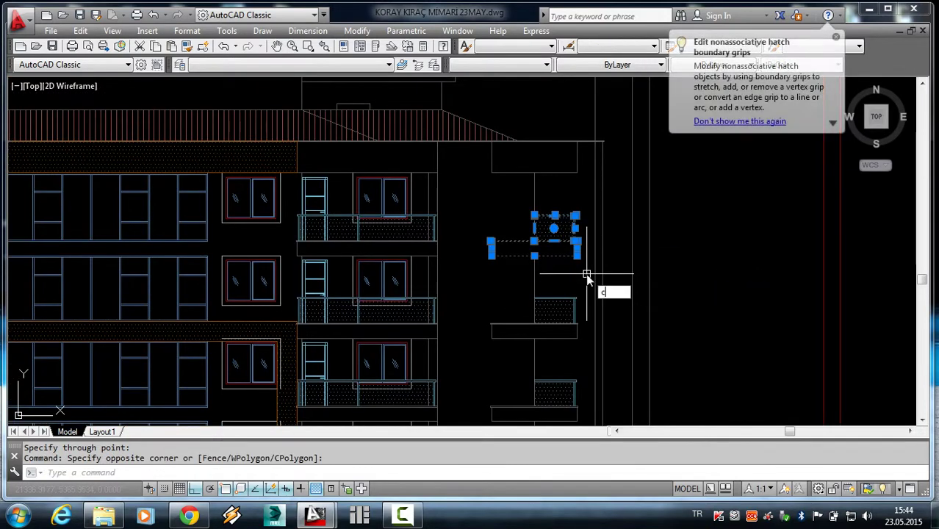
text(o)
key(Return)
click(555, 247)
scroll(555, 243, down, 5)
scroll(552, 265, down, 2)
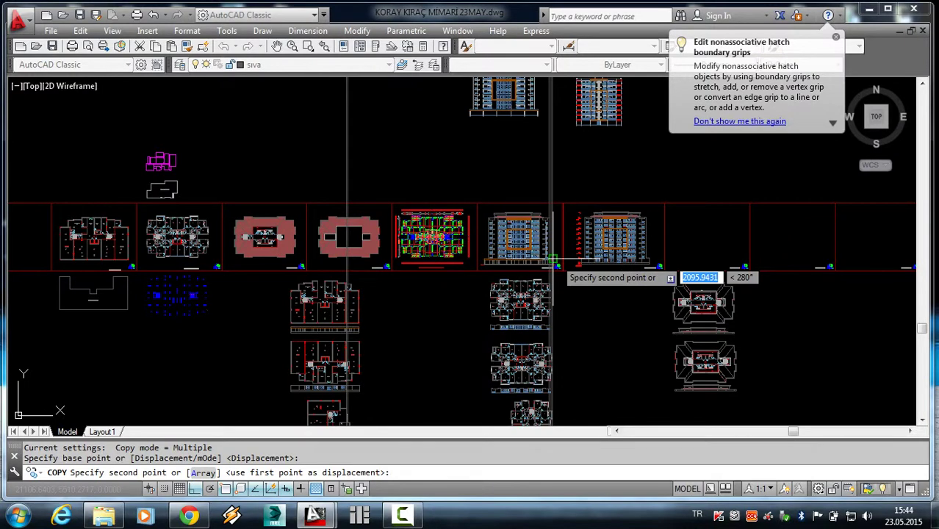
scroll(611, 385, down, 2)
scroll(604, 317, up, 4)
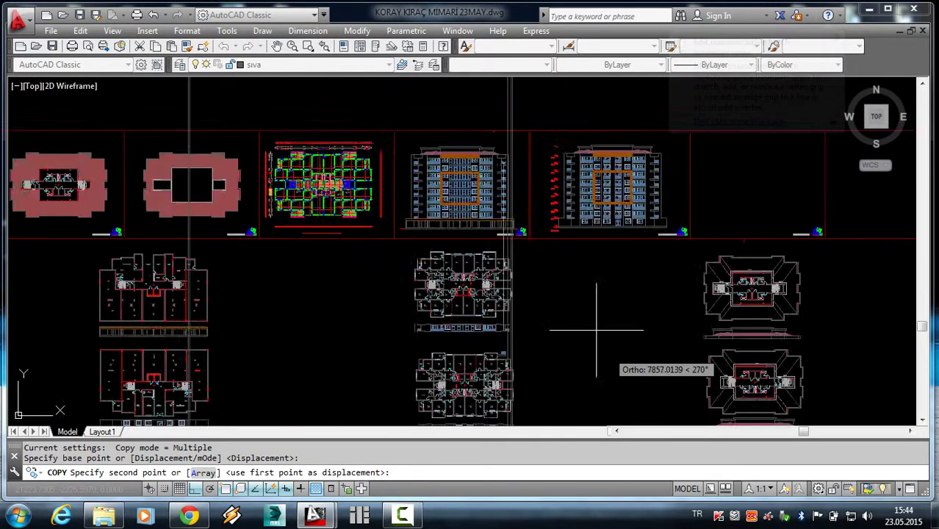
scroll(576, 302, up, 2)
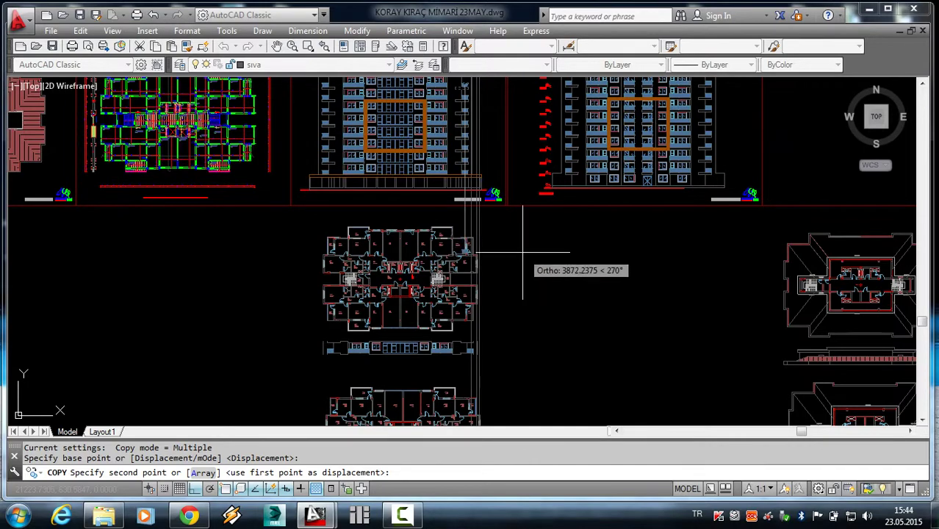
With Ortho off, place the copy to the right of the facade elevation.
key(F8)
scroll(503, 314, down, 2)
scroll(499, 377, down, 4)
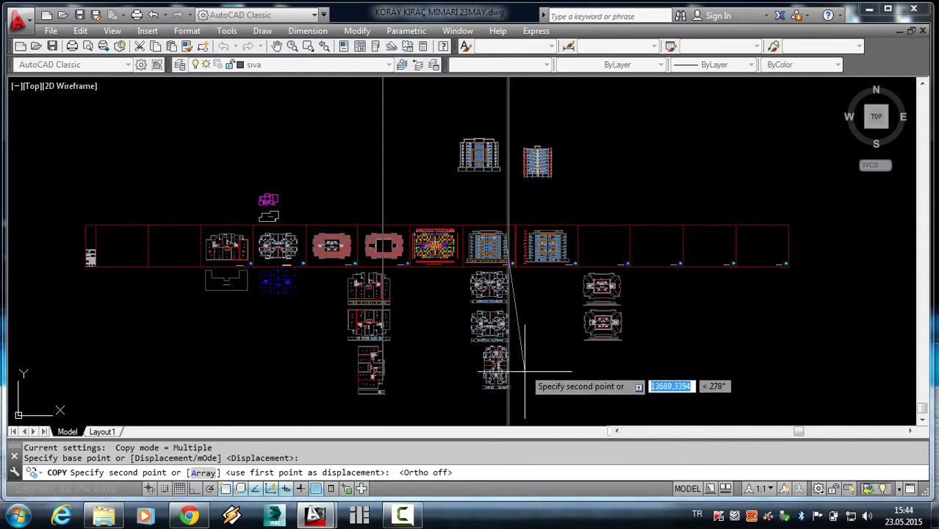
scroll(499, 398, up, 4)
scroll(499, 397, up, 3)
scroll(485, 367, up, 3)
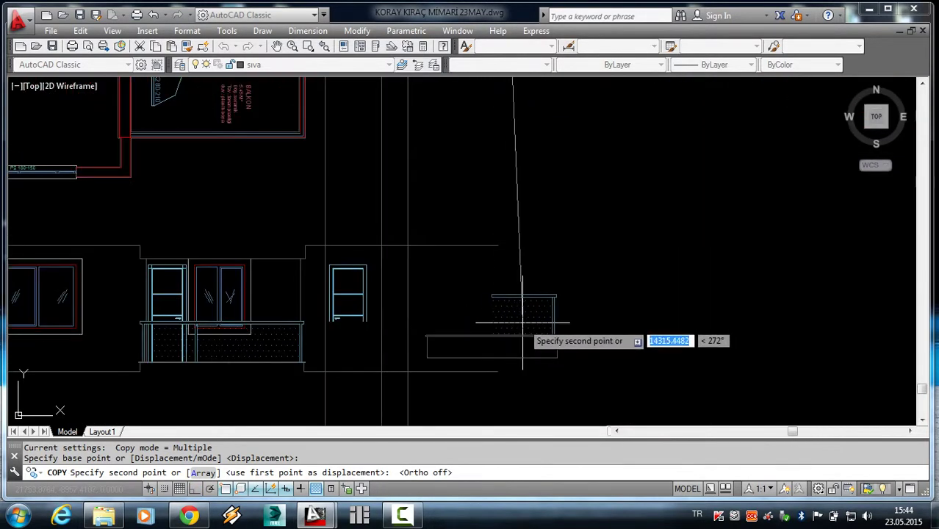
click(537, 321)
key(Escape)
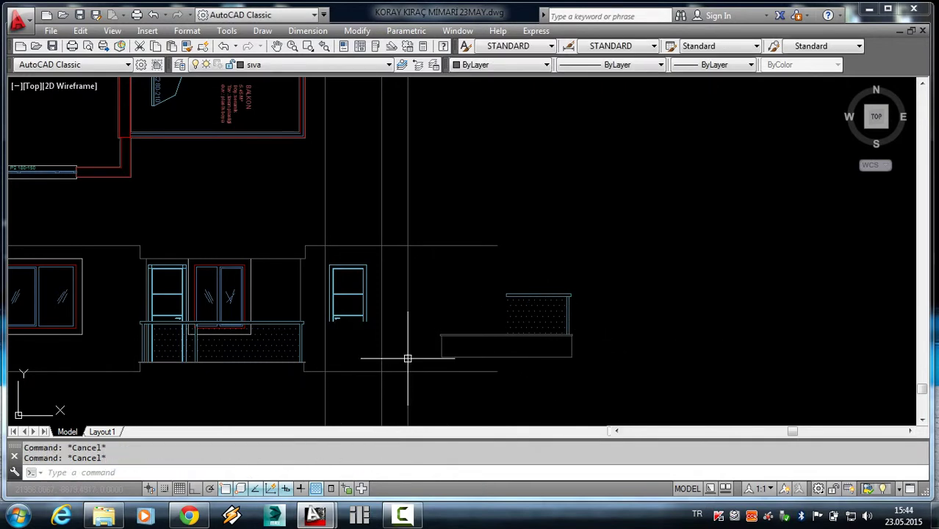
scroll(409, 354, up, 4)
scroll(423, 362, down, 2)
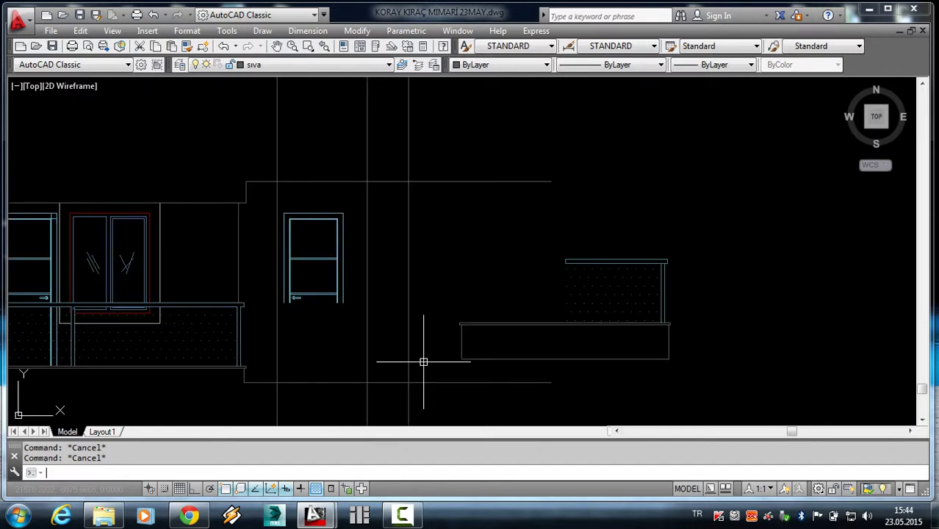
Measure distances from the copied balcony slab corner with DIST.
text(Di)
key(Return)
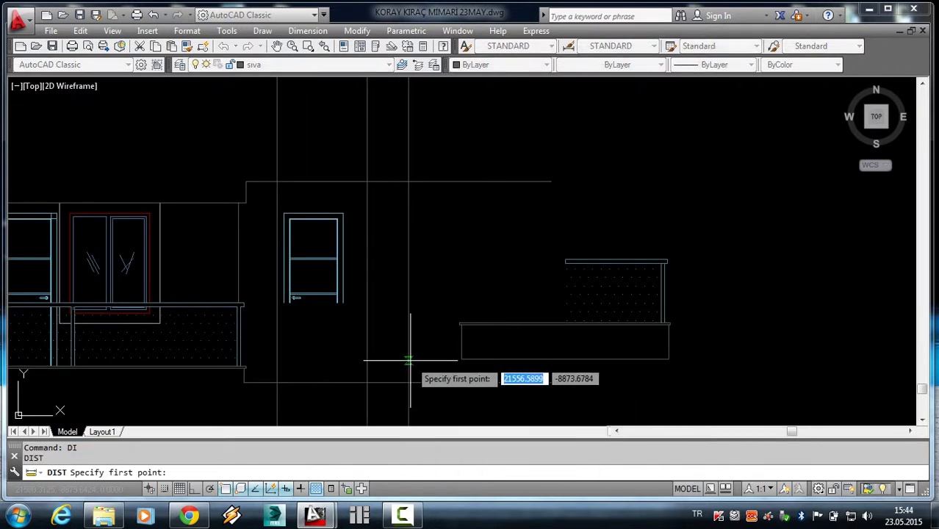
click(409, 360)
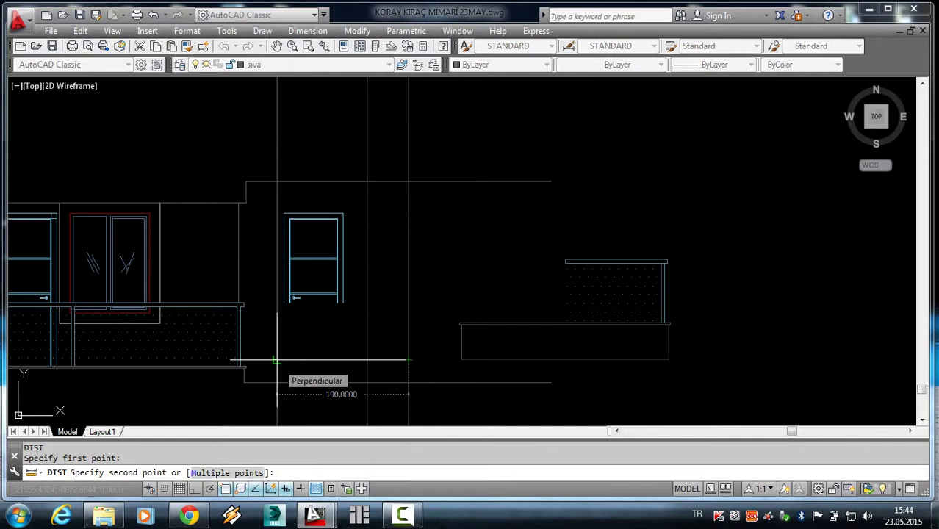
key(Escape)
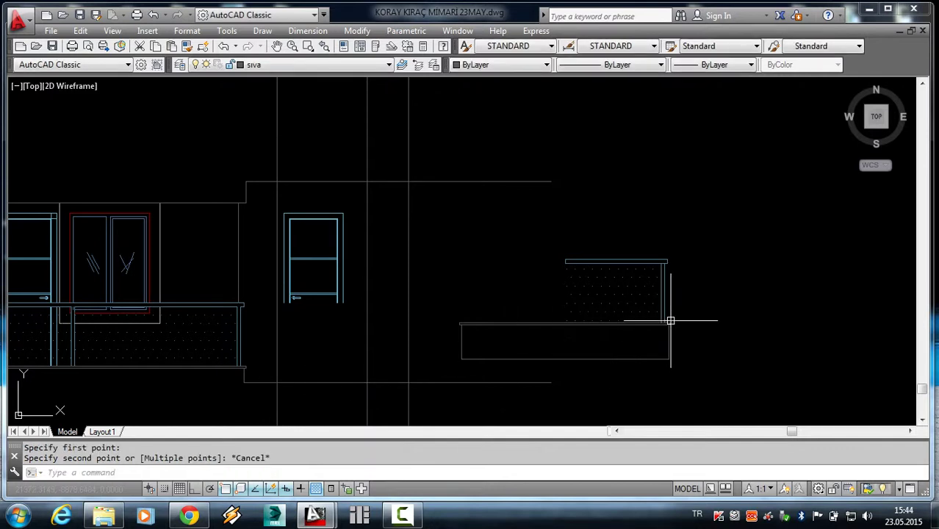
scroll(670, 321, up, 2)
scroll(661, 322, up, 2)
scroll(660, 323, up, 2)
key(Return)
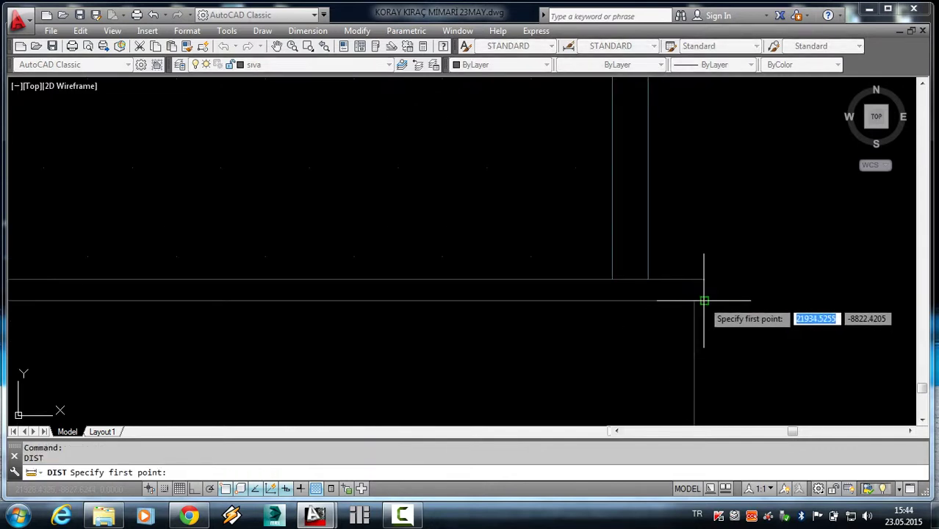
click(704, 300)
scroll(684, 309, down, 3)
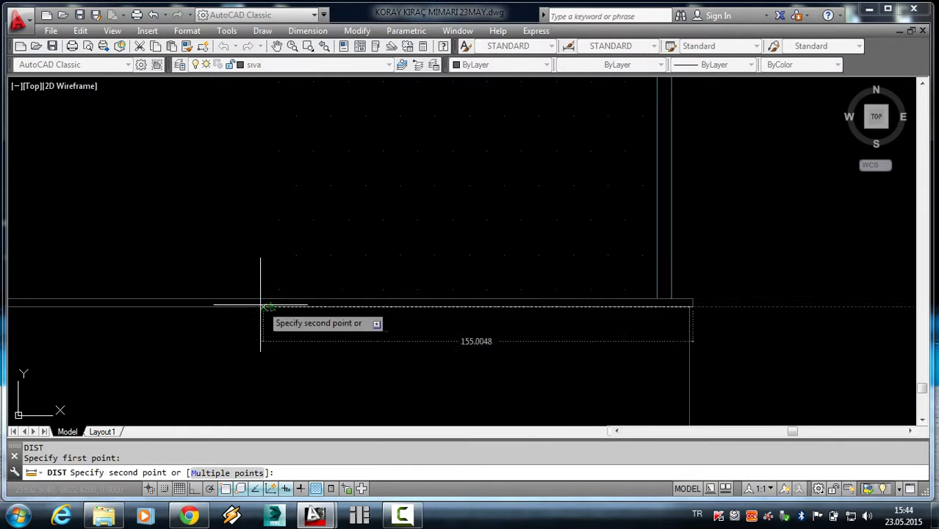
key(Escape)
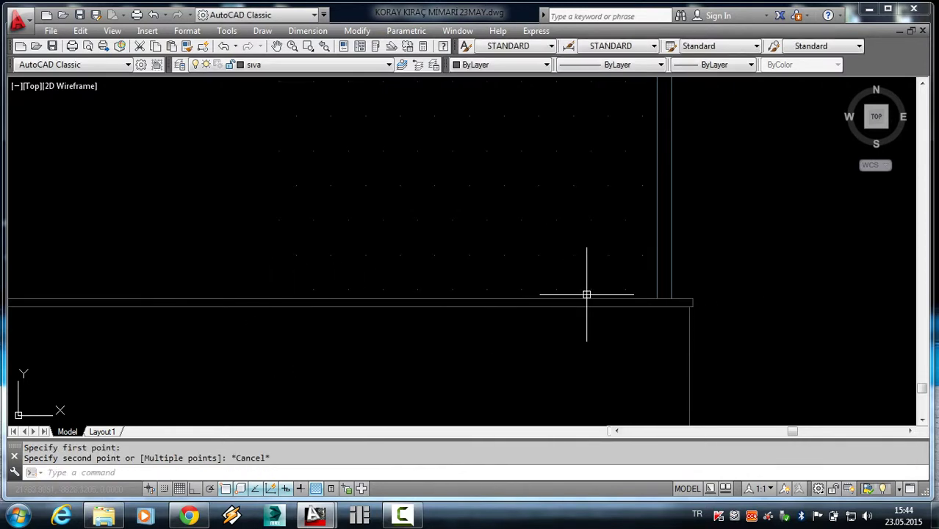
Draw a short line at the copied slab corner with Ortho on.
text(l)
key(Return)
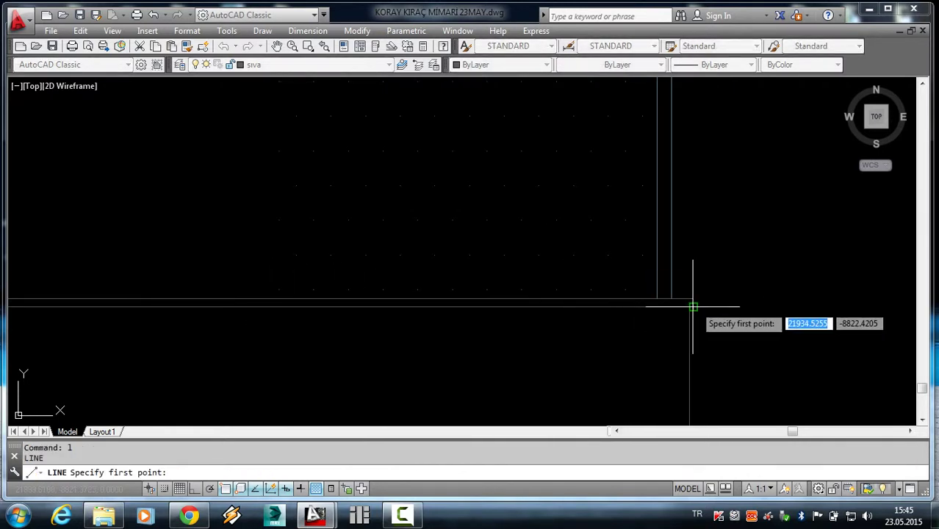
click(692, 303)
key(F8)
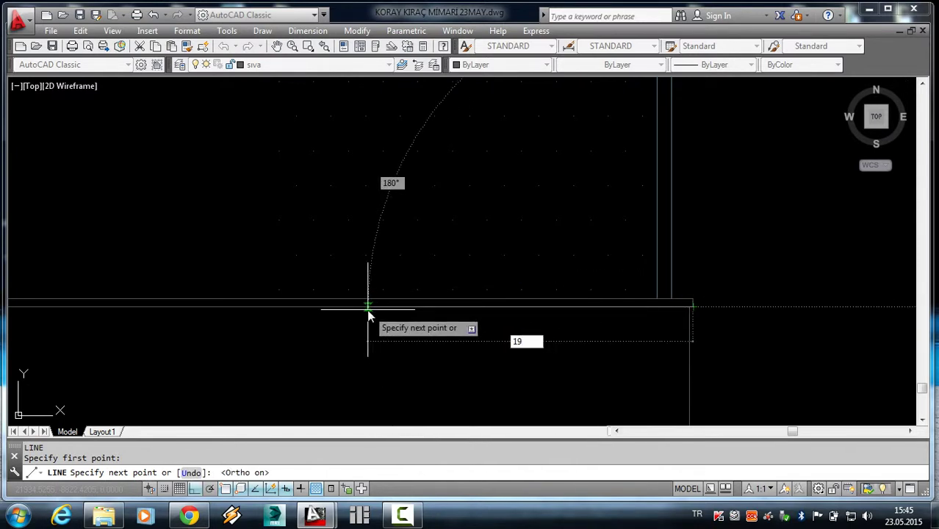
scroll(514, 294, down, 3)
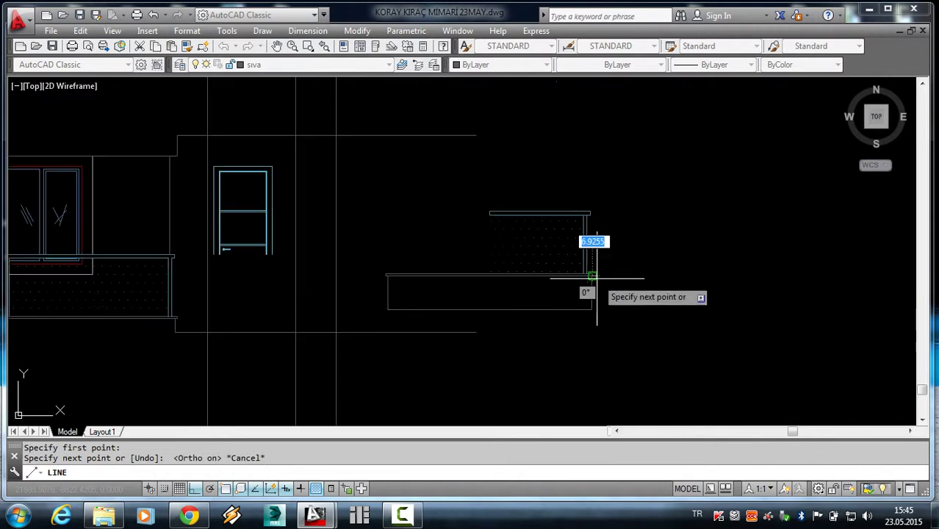
key(Escape)
scroll(595, 272, up, 3)
scroll(594, 307, up, 2)
text(l)
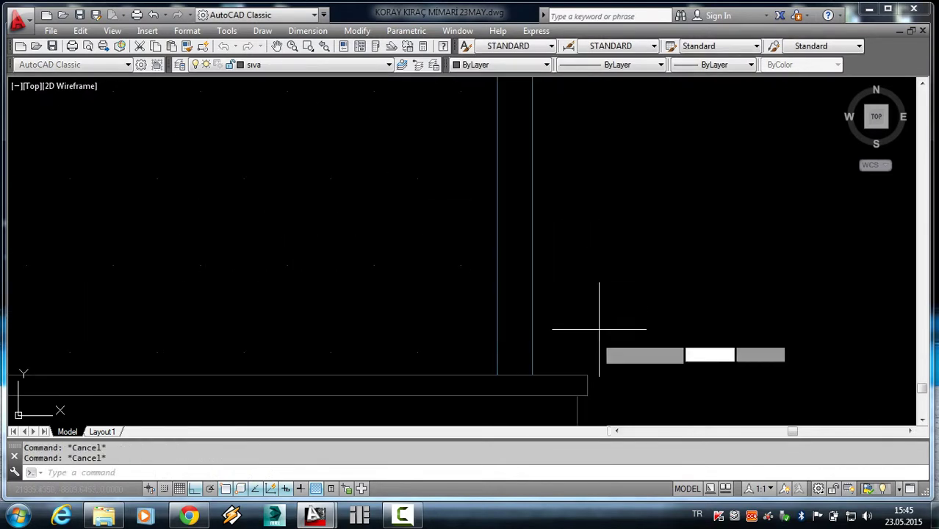
key(Return)
click(587, 386)
click(595, 379)
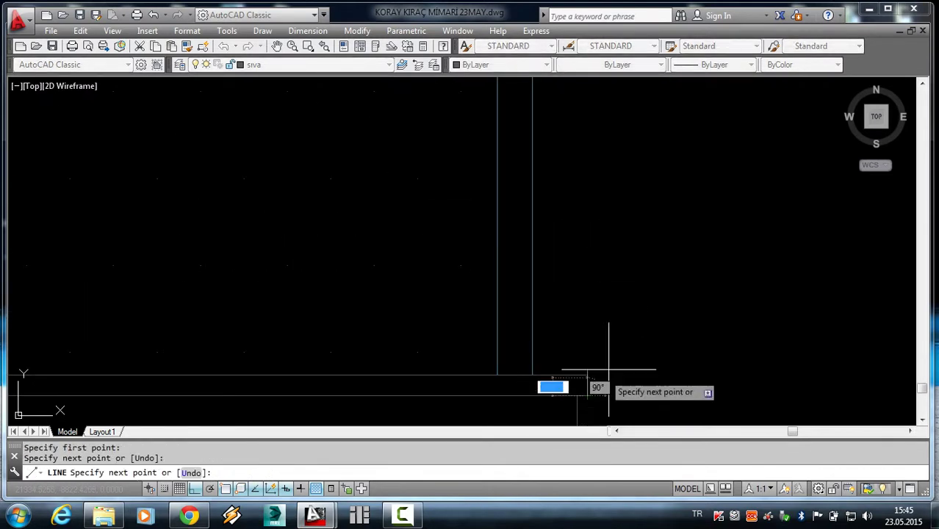
key(Return)
scroll(630, 331, down, 2)
scroll(565, 314, up, 2)
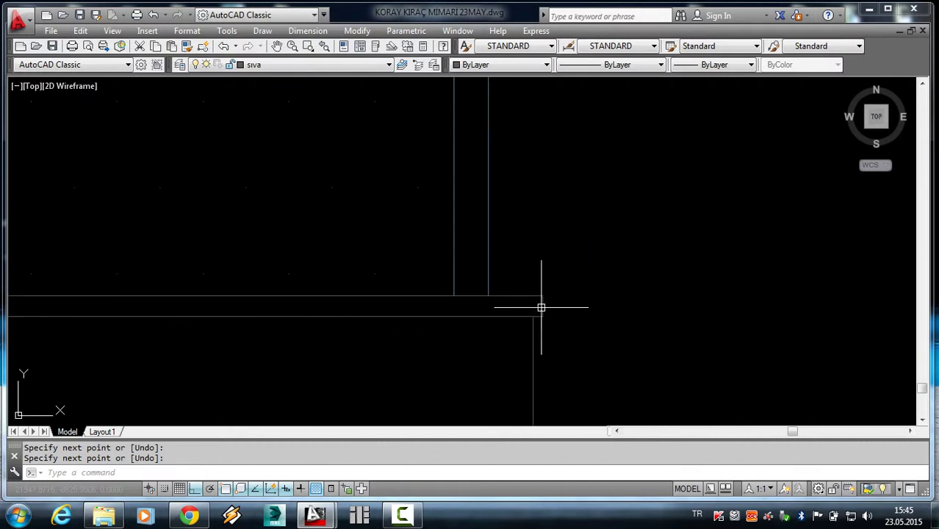
Move the new line 190 units in from the slab's end.
text(m)
key(Return)
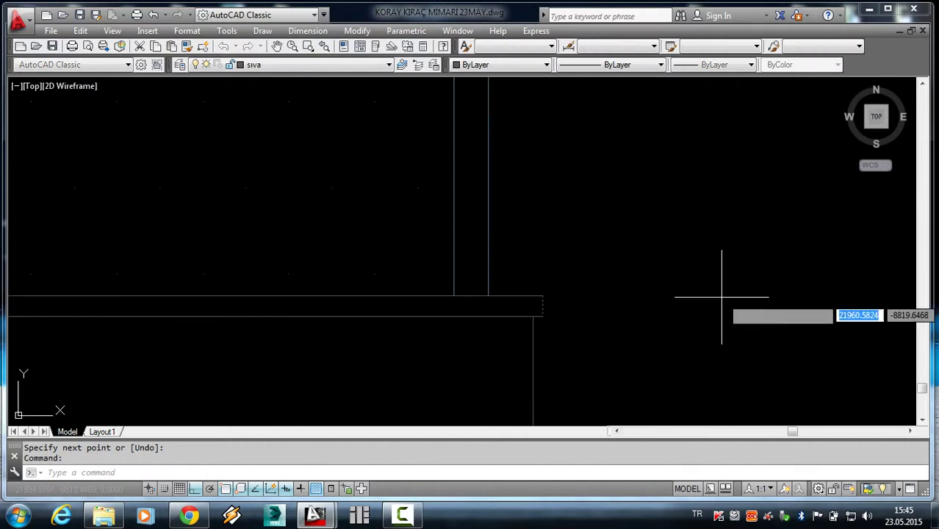
click(722, 297)
text(190)
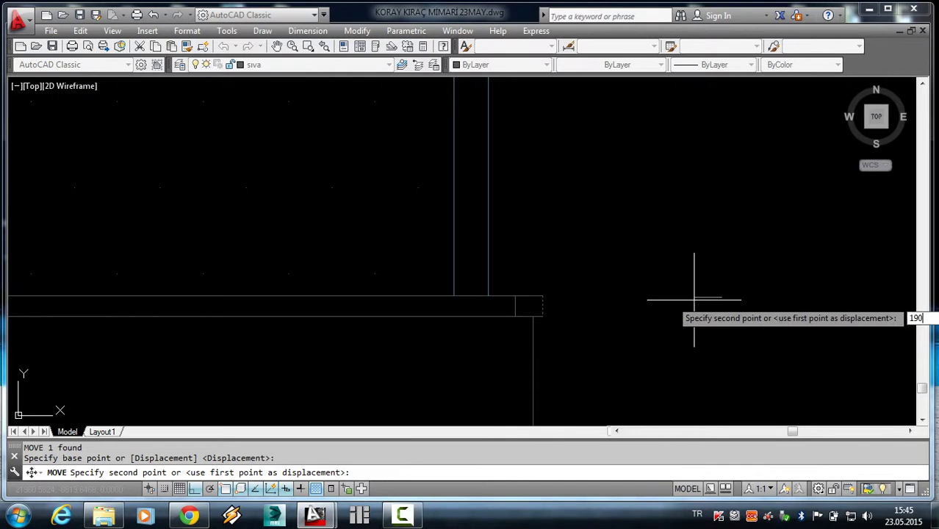
key(Return)
scroll(807, 168, up, 2)
scroll(516, 230, down, 2)
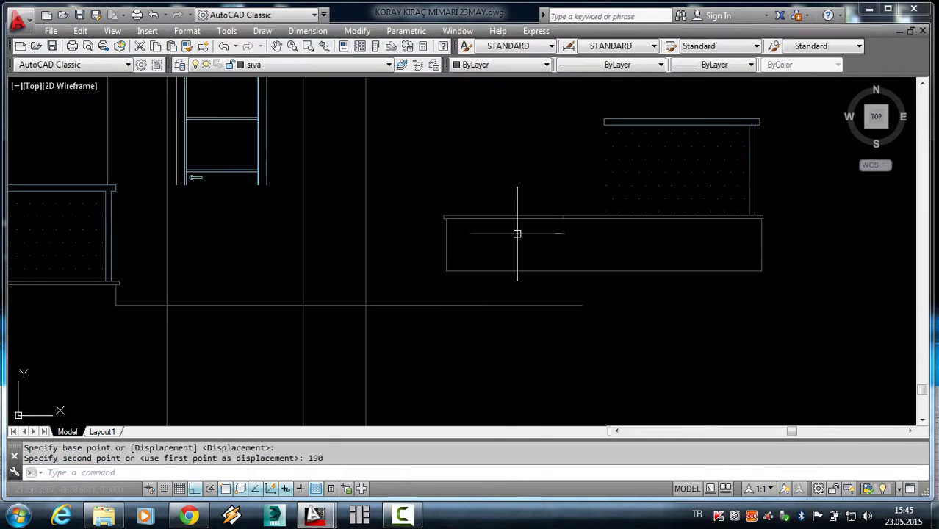
scroll(622, 209, up, 2)
key(Escape)
Cancel EXTEND and trim the slab's left part back to the division line with a crossing window.
key(Return)
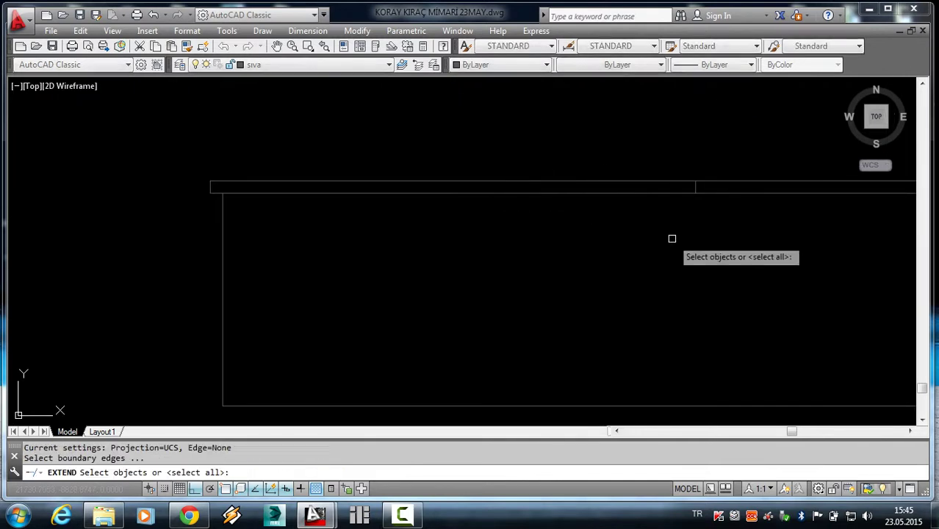
key(Return)
key(Escape)
scroll(671, 210, down, 2)
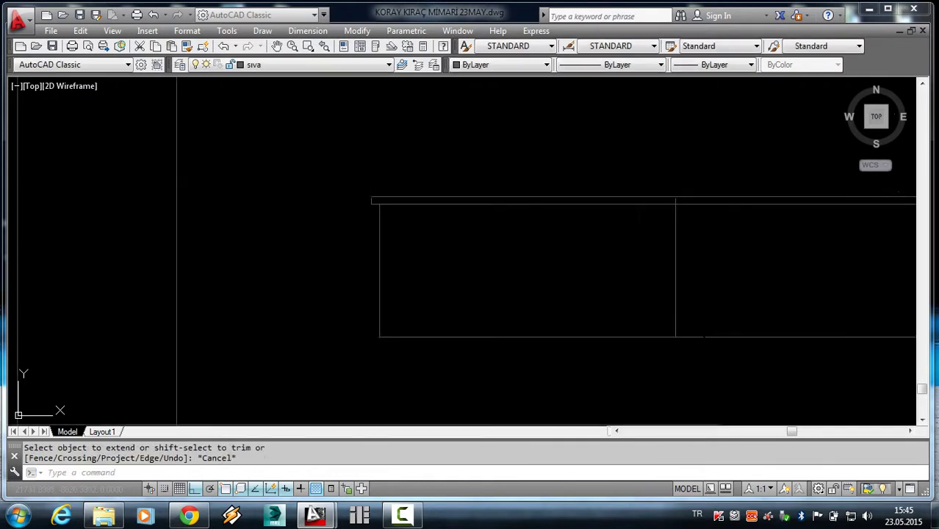
scroll(639, 241, down, 1)
key(Return)
key(Return)
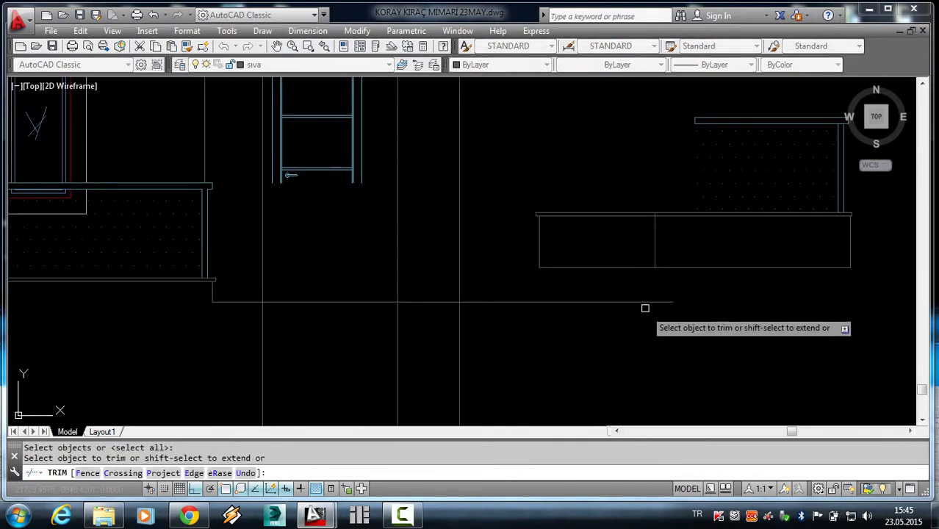
click(633, 272)
click(609, 183)
key(Escape)
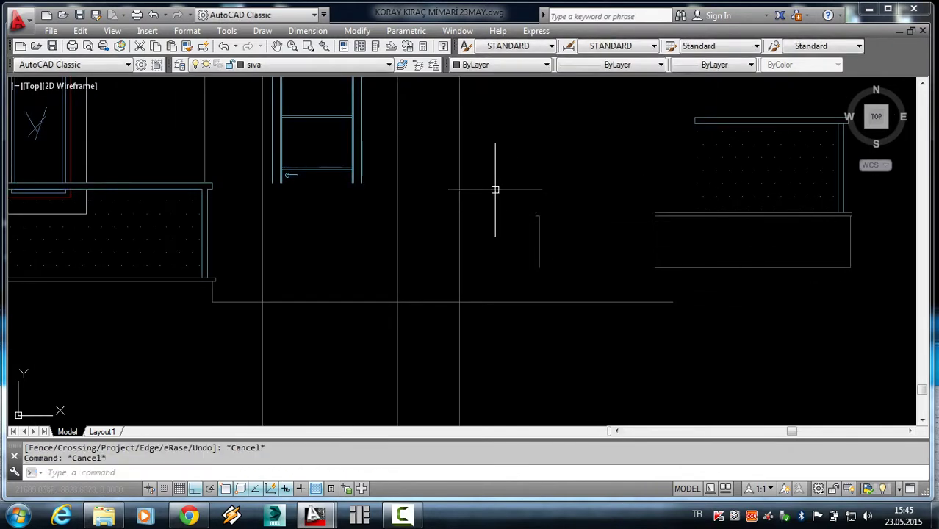
Erase the leftover vertical line and stray segments on the slab's outer side.
click(539, 242)
click(570, 276)
key(Return)
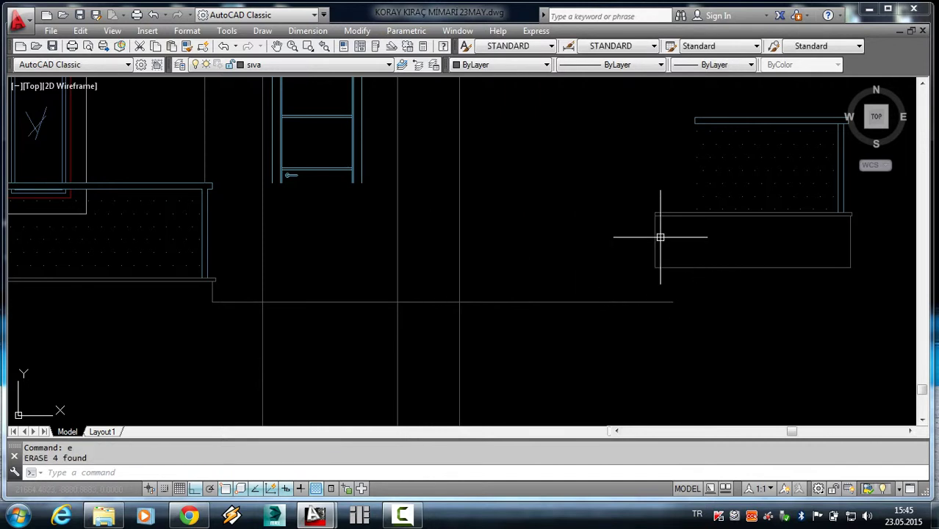
scroll(632, 176, down, 4)
middle_drag(629, 172, 558, 209)
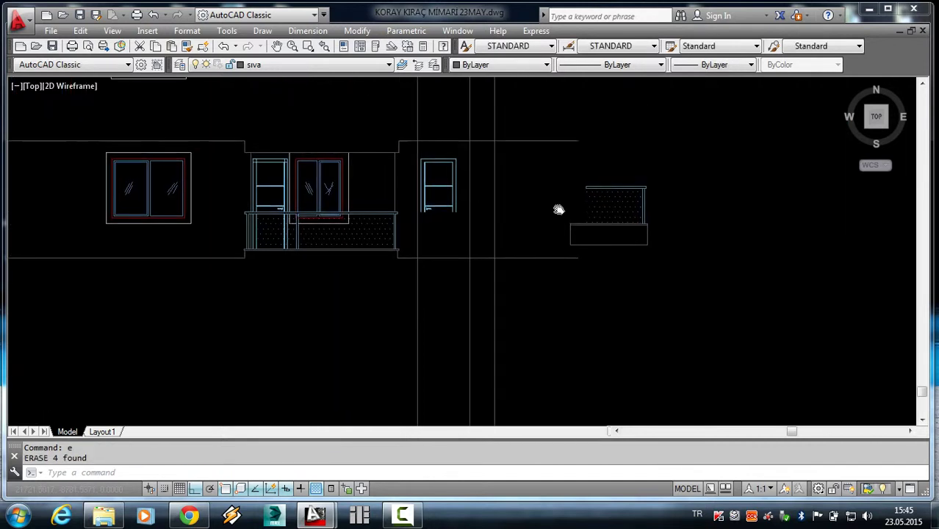
Window-select the 15 copied balcony railing, hatch and slab pieces and start MOVE, then cancel.
click(561, 167)
click(691, 249)
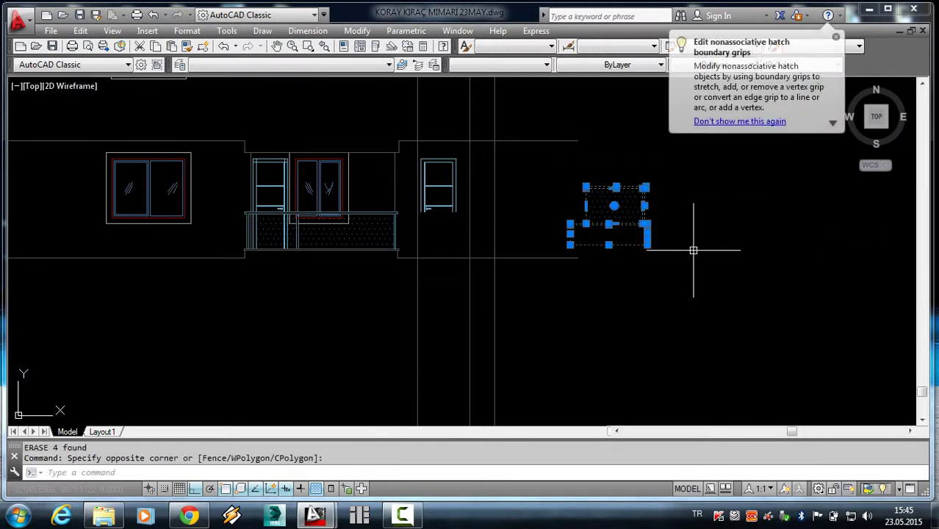
text(m)
key(Return)
scroll(582, 241, up, 2)
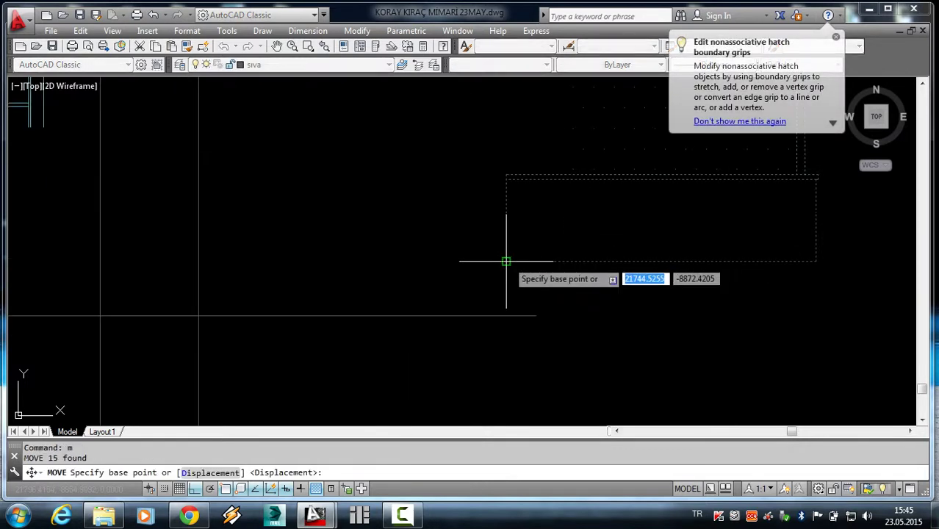
scroll(599, 269, down, 1)
scroll(497, 248, up, 2)
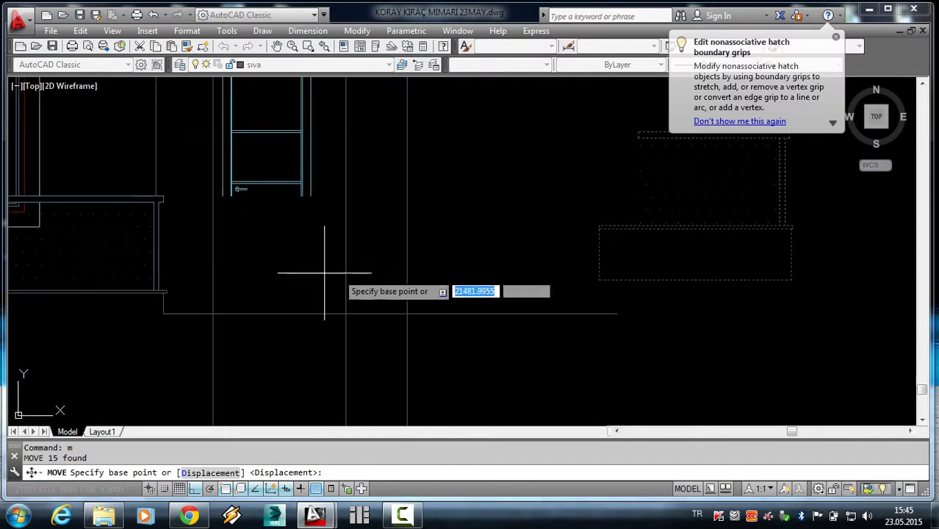
scroll(617, 249, down, 3)
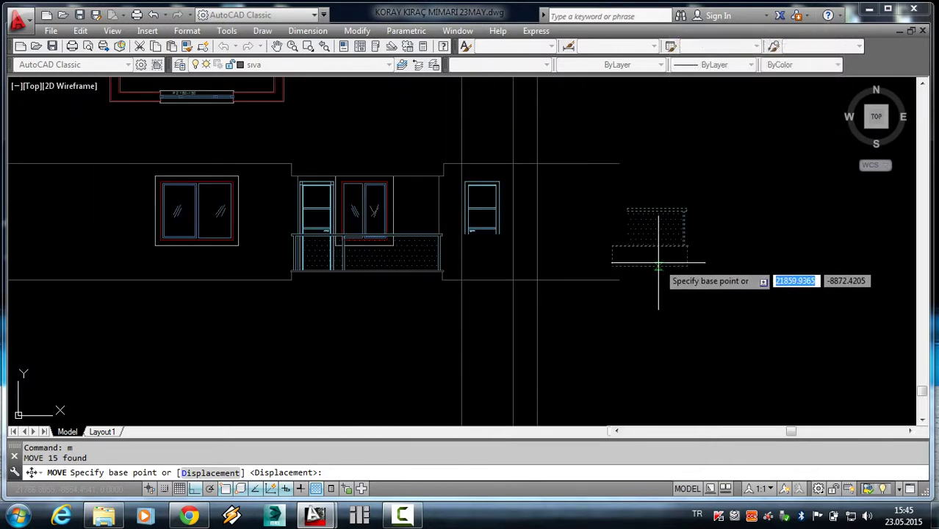
scroll(659, 264, up, 2)
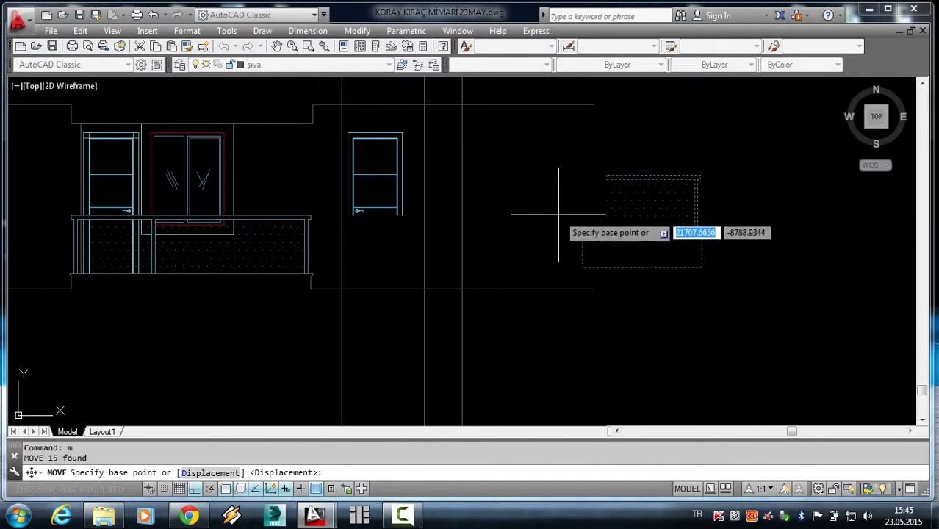
key(Escape)
scroll(301, 272, up, 2)
Draw a short line along the wall edge under the balcony and erase the stray object.
scroll(302, 276, up, 2)
key(Escape)
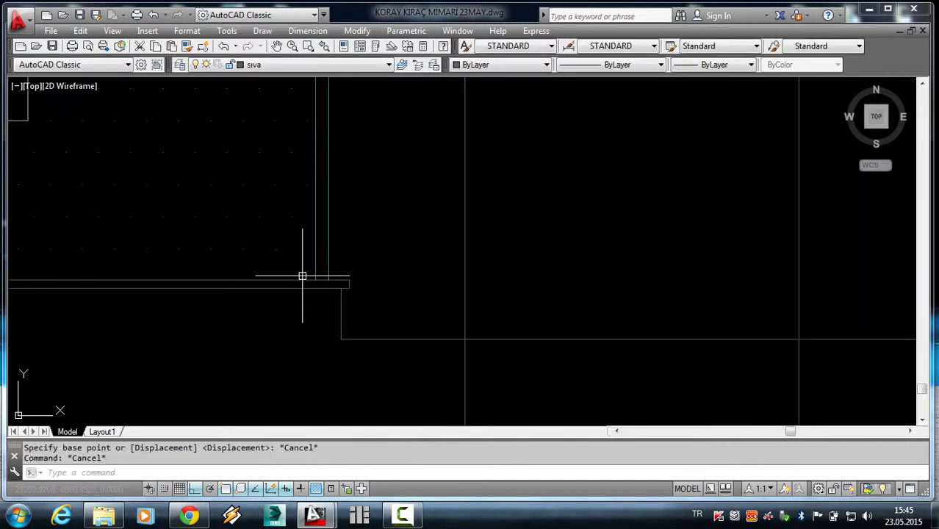
text(l)
key(Return)
click(377, 286)
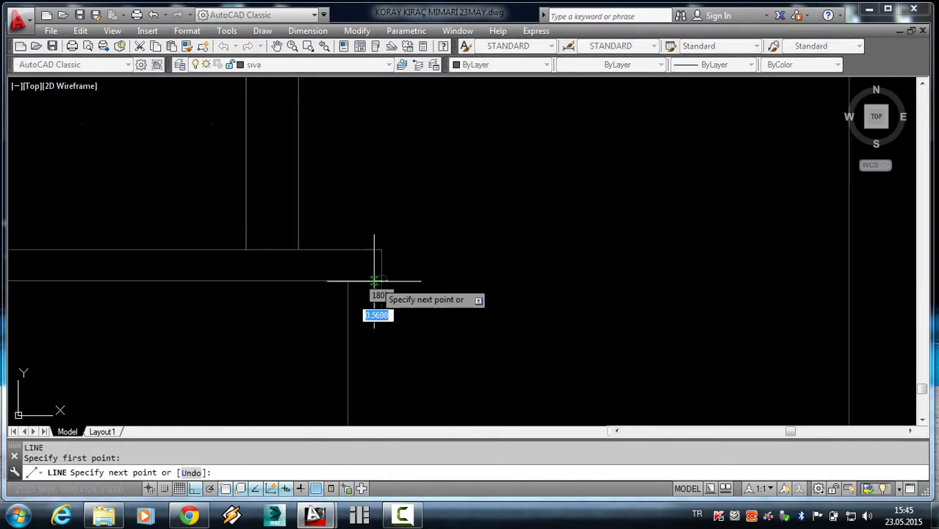
scroll(501, 292, up, 1)
scroll(523, 288, up, 2)
click(563, 287)
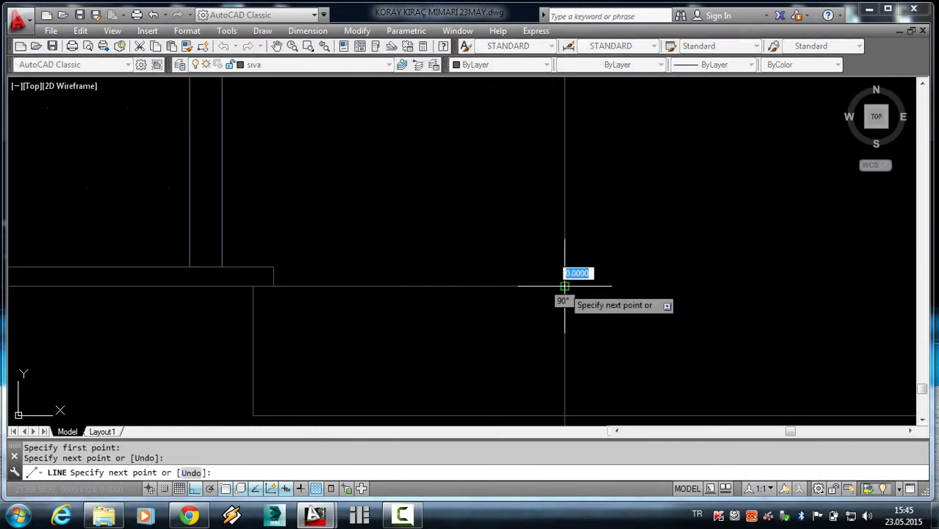
key(Return)
scroll(520, 288, down, 2)
text(e)
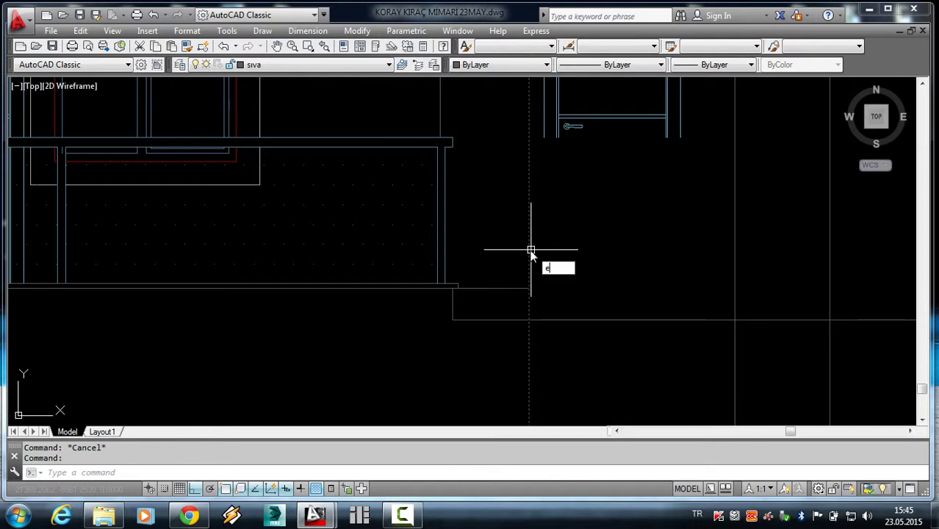
key(Return)
scroll(509, 274, down, 3)
Select the railing hatch and its boundary and begin moving it with Ortho off, then cancel.
click(639, 203)
click(738, 269)
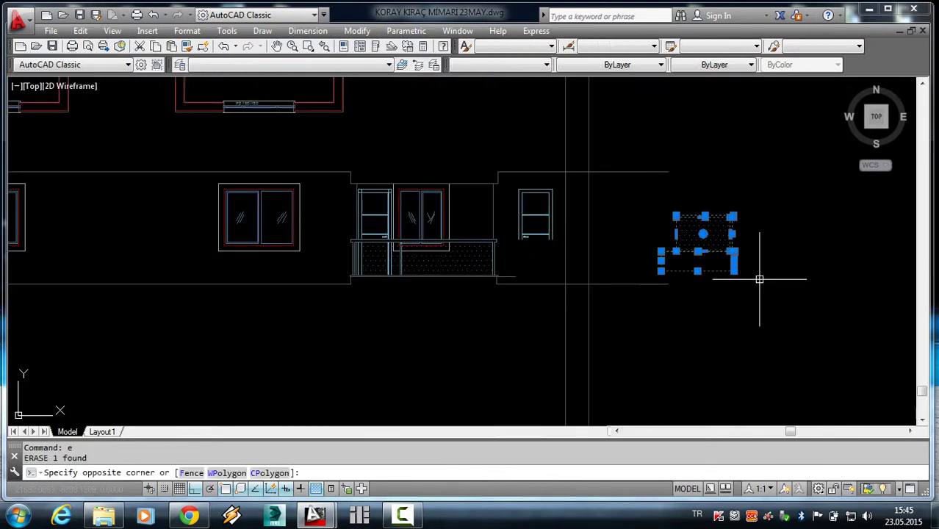
text(m)
key(Return)
scroll(564, 283, up, 2)
scroll(503, 290, down, 2)
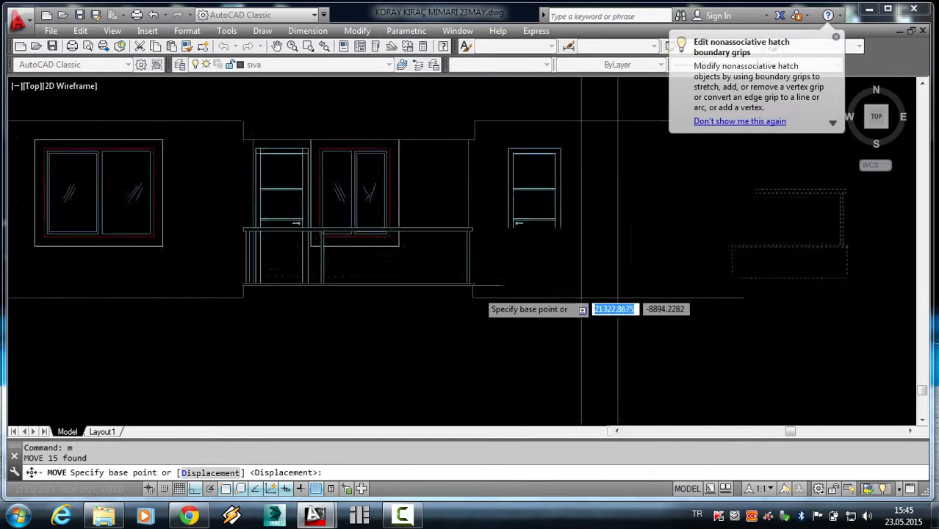
scroll(473, 291, down, 2)
scroll(593, 275, up, 5)
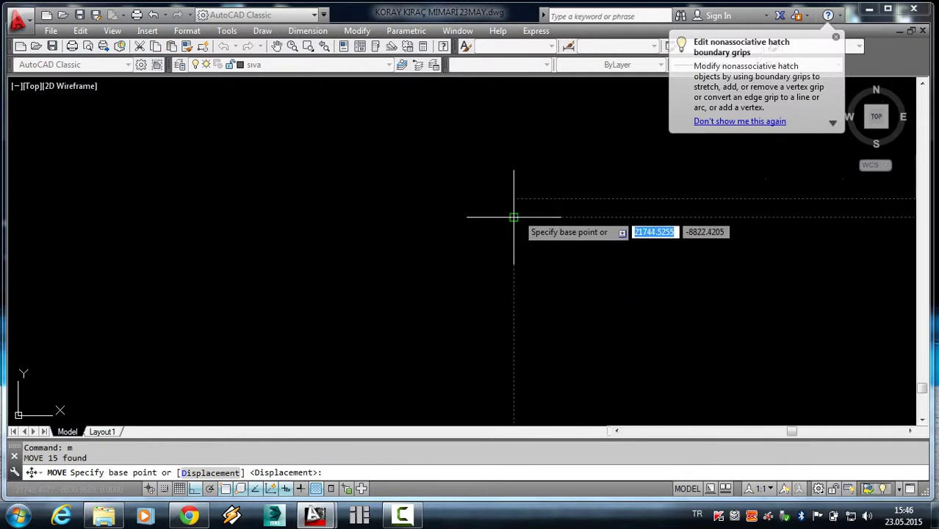
click(514, 208)
scroll(544, 228, down, 2)
scroll(485, 221, down, 2)
scroll(280, 343, down, 3)
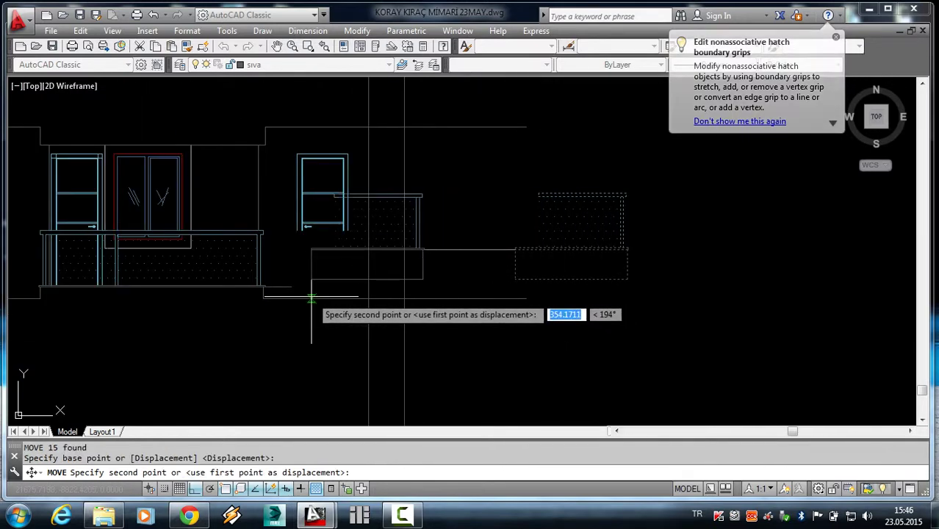
key(F8)
scroll(768, 331, up, 5)
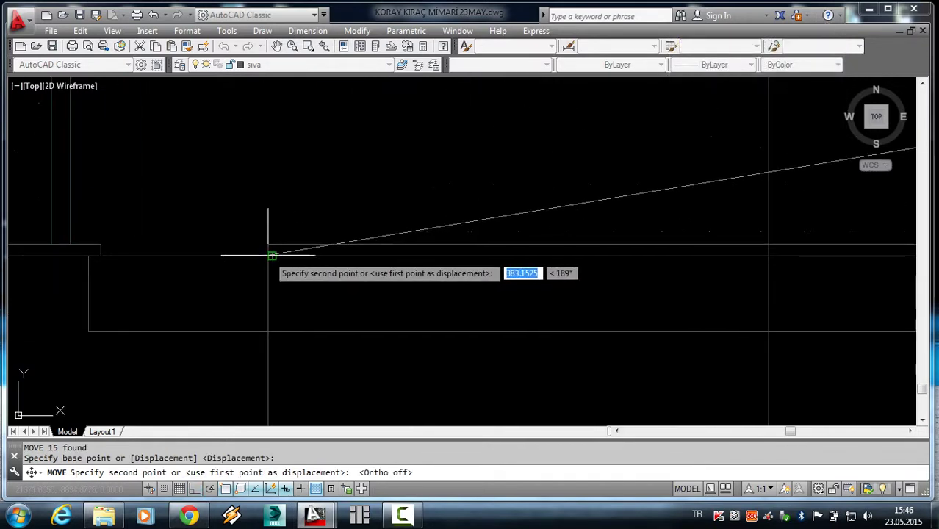
key(Escape)
scroll(385, 309, down, 2)
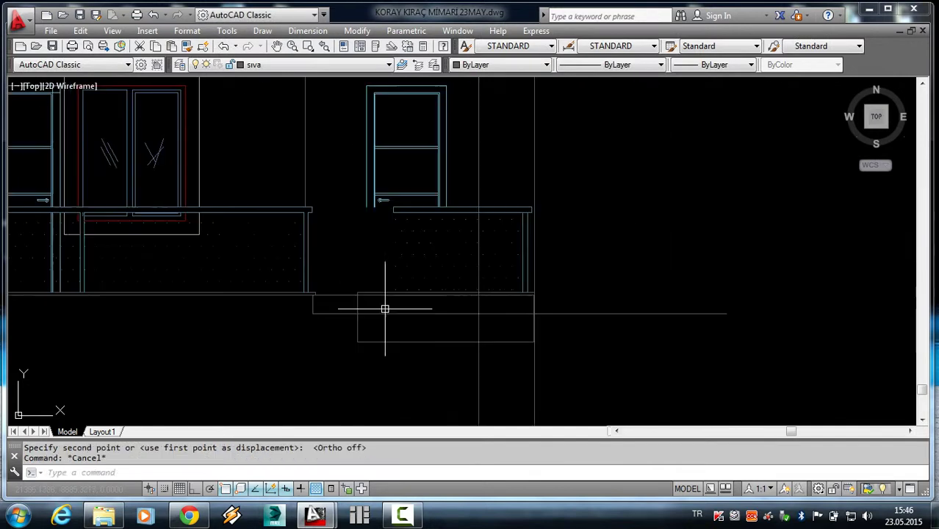
Drop the stray balcony selections and pan up to bring the floor plan into view.
click(336, 291)
key(Escape)
click(343, 296)
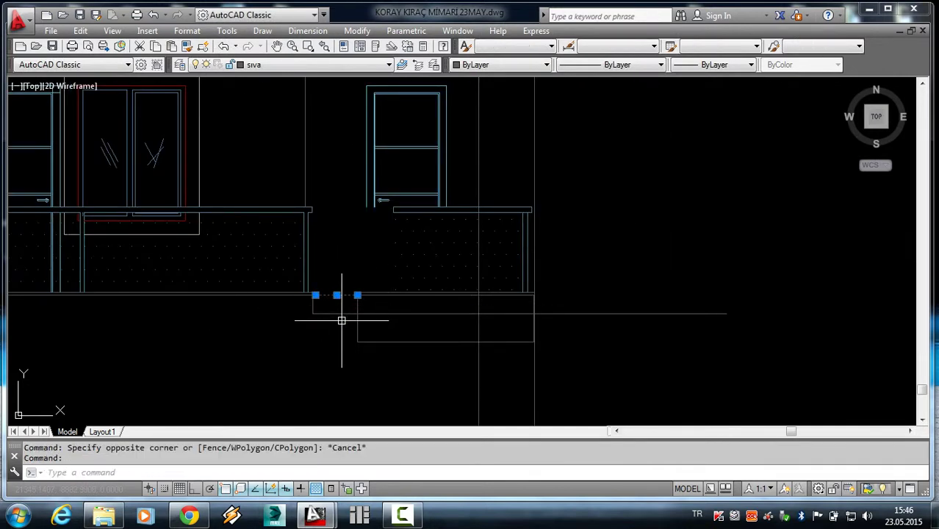
key(Escape)
scroll(343, 329, down, 3)
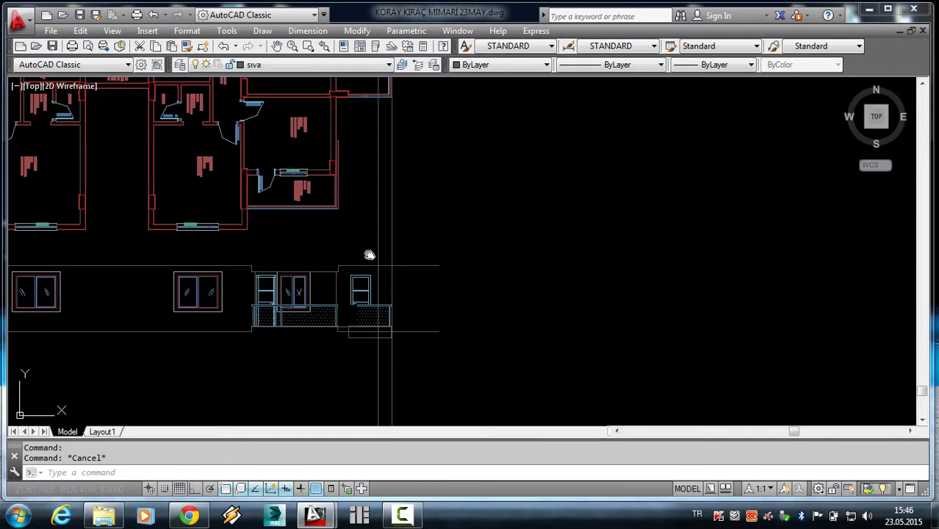
mouse_move(366, 253)
middle_down()
mouse_move(419, 303)
mouse_move(421, 288)
middle_up()
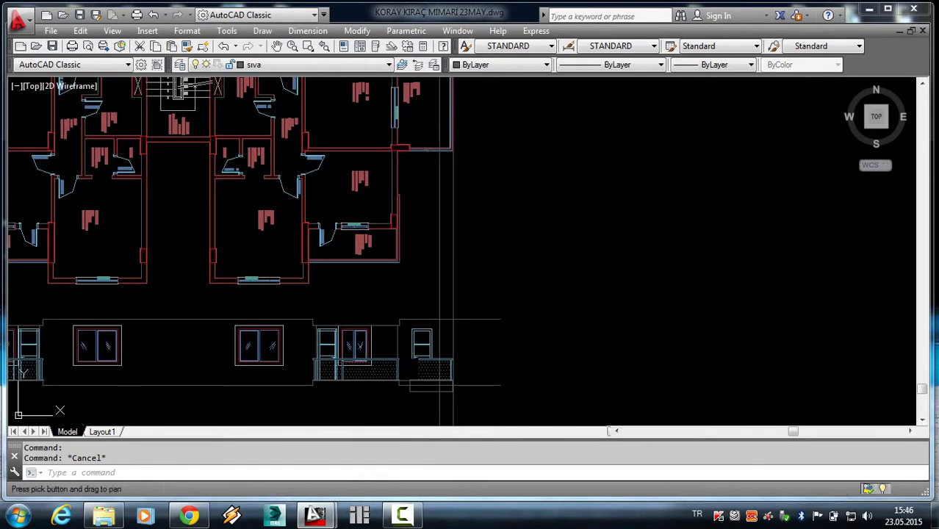
scroll(410, 384, up, 2)
scroll(425, 353, up, 2)
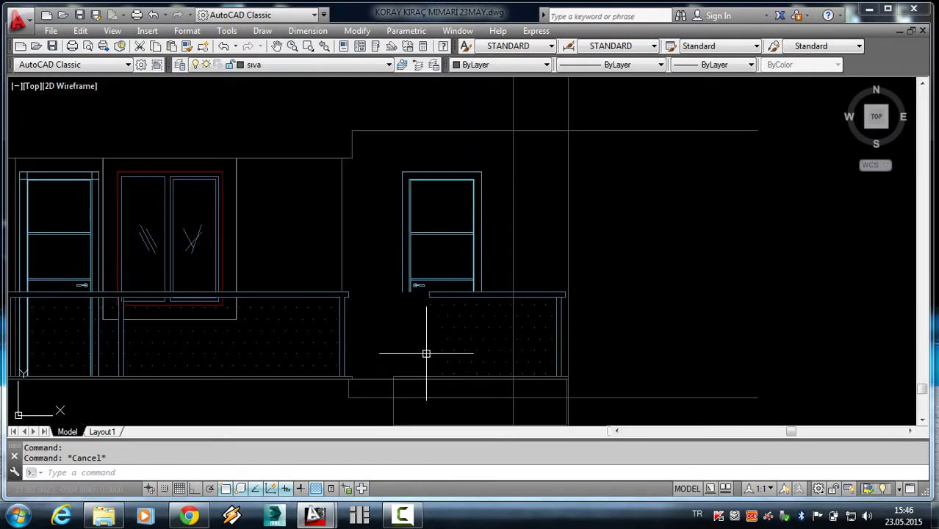
scroll(388, 360, down, 3)
scroll(404, 269, up, 1)
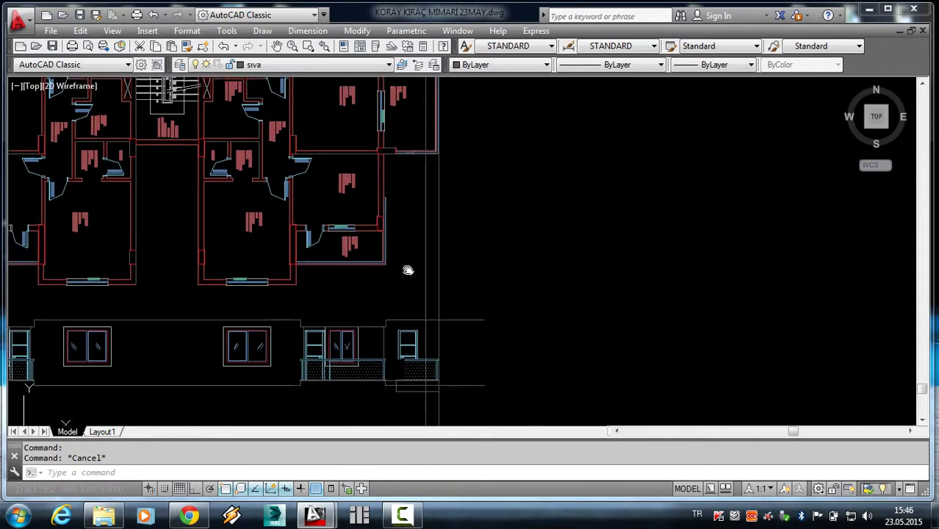
scroll(398, 204, up, 2)
scroll(395, 251, up, 2)
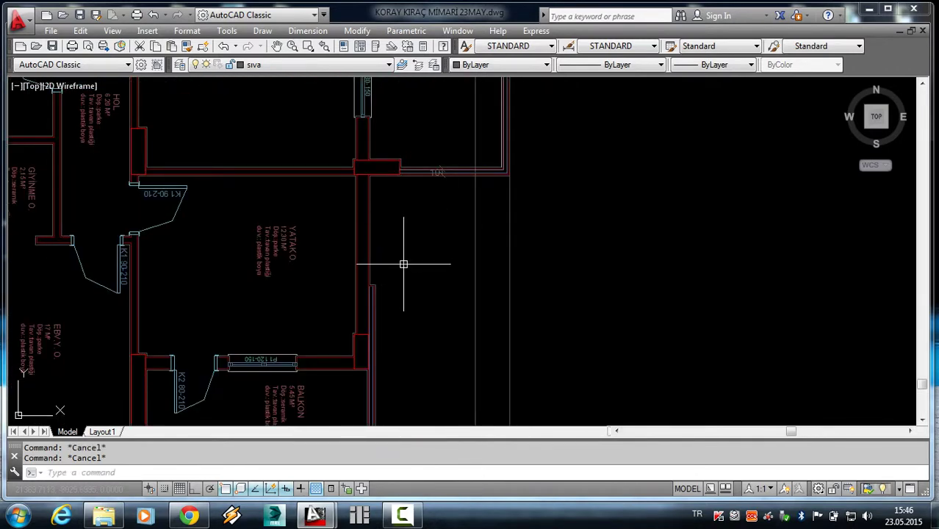
Draw a vertical line with Ortho from the plan's wall corner down below the balcony elevation.
text(l)
key(Return)
scroll(393, 166, up, 3)
click(354, 139)
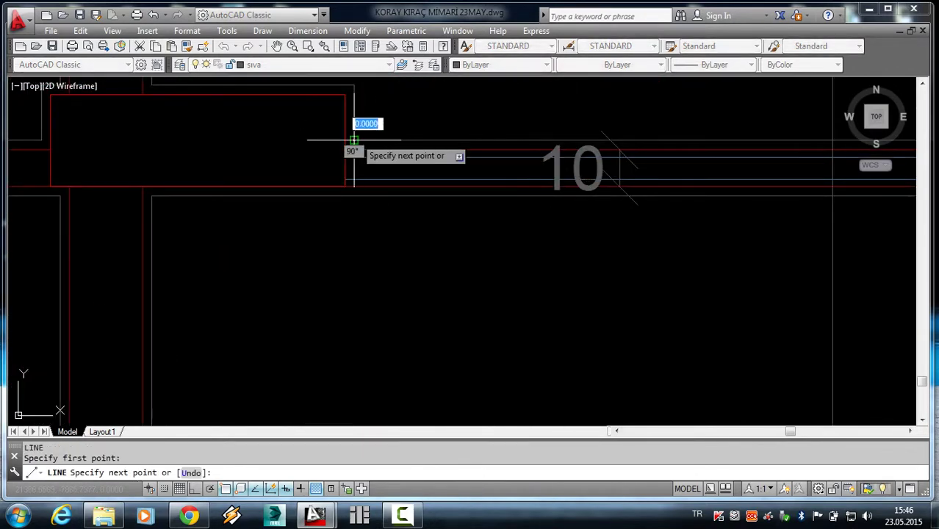
scroll(375, 138, down, 2)
scroll(401, 191, down, 2)
scroll(402, 247, down, 2)
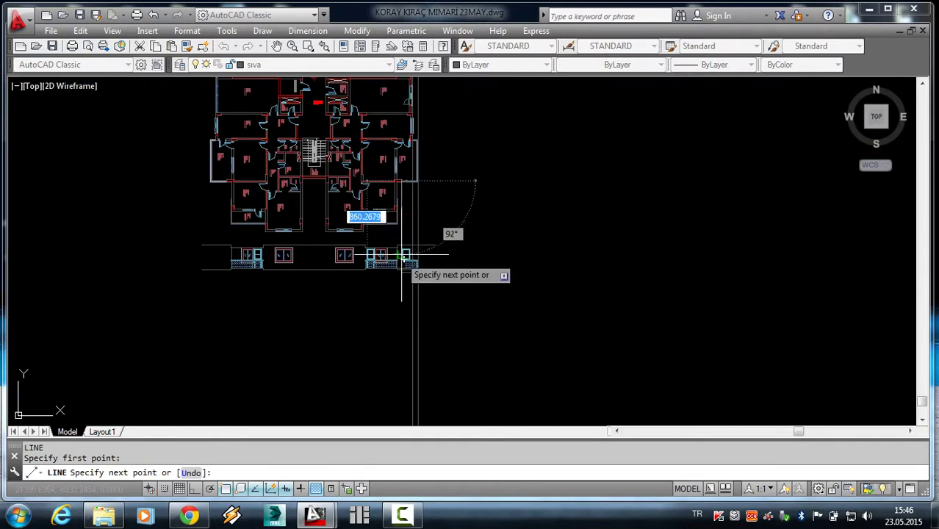
scroll(402, 256, up, 4)
key(F8)
click(390, 294)
key(Return)
click(398, 294)
scroll(399, 202, up, 2)
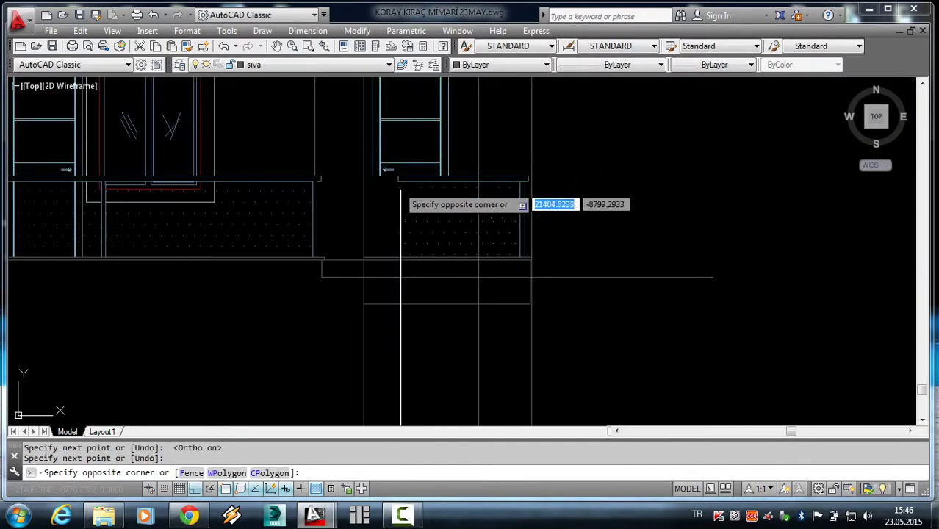
key(Escape)
key(Escape)
scroll(397, 177, up, 2)
key(Escape)
scroll(407, 205, up, 2)
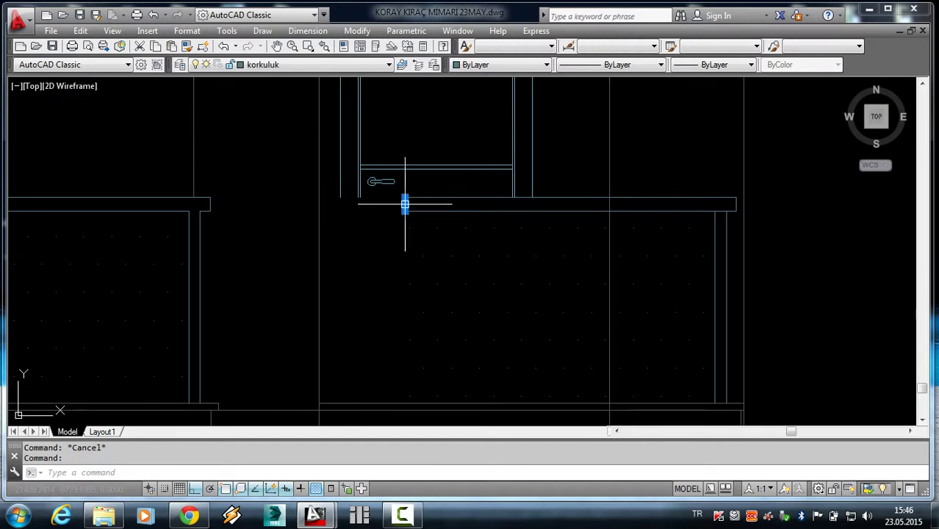
Select the balcony railing end with a crossing window for stretching.
click(405, 205)
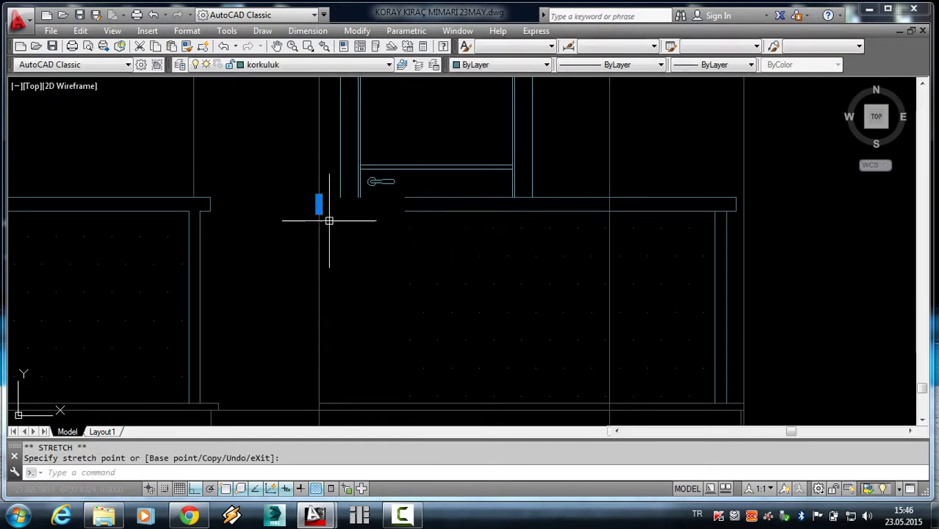
key(Escape)
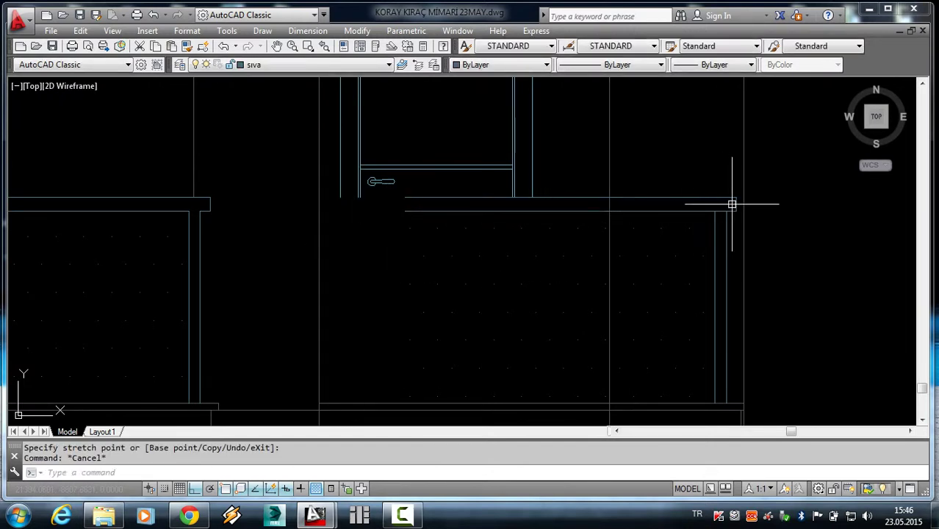
click(735, 204)
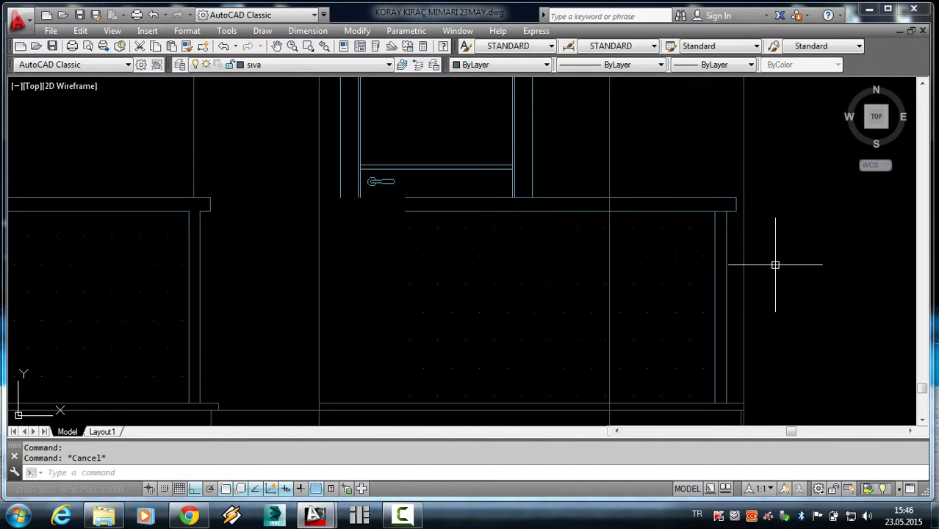
text(s)
key(Return)
scroll(775, 264, down, 2)
scroll(761, 301, up, 2)
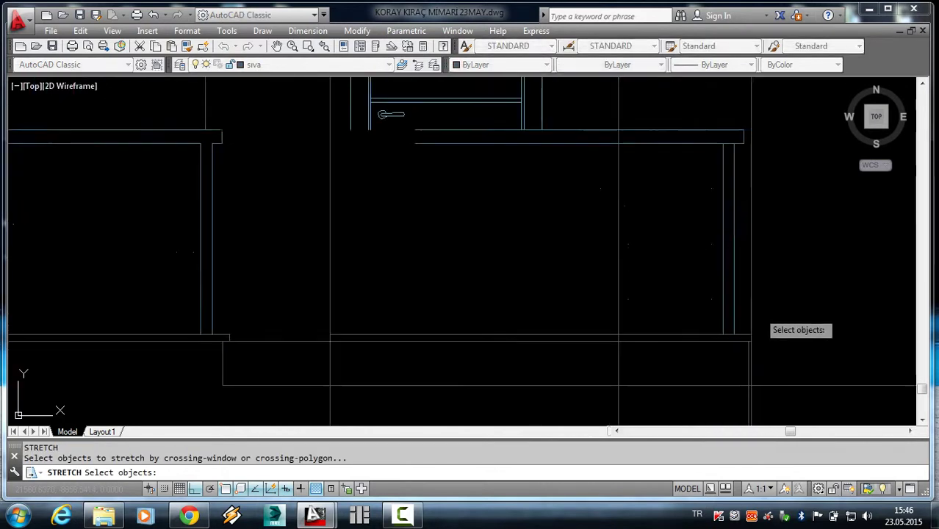
click(706, 126)
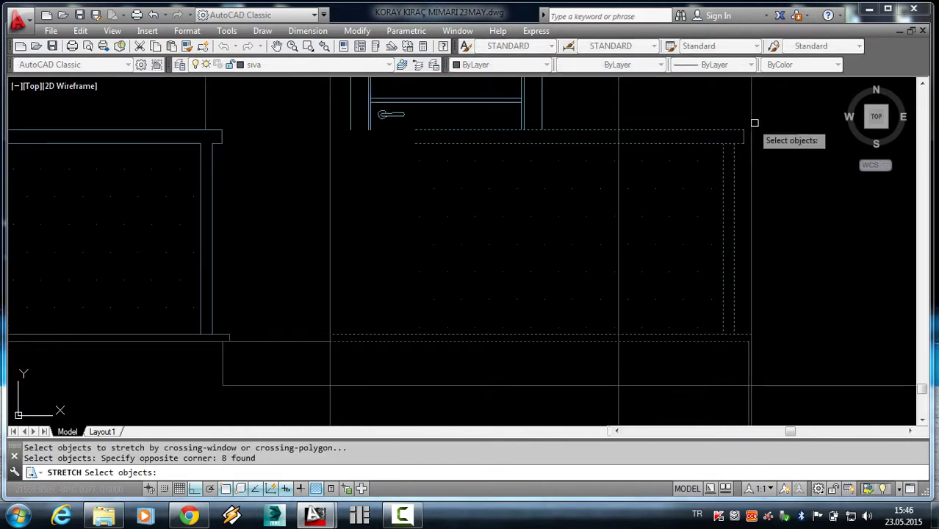
key(Return)
Pick the railing corner as stretch base point, then abandon the stretch and grip edits.
scroll(720, 147, up, 2)
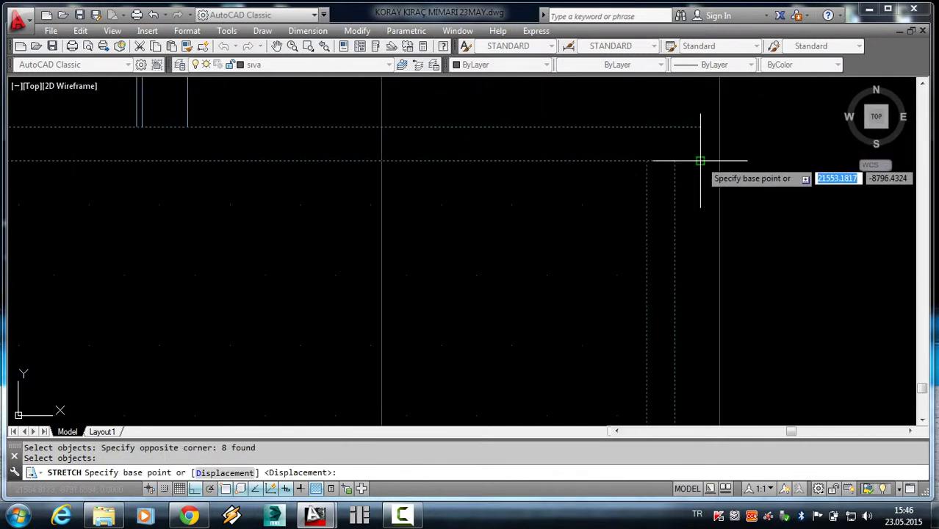
click(719, 161)
key(Escape)
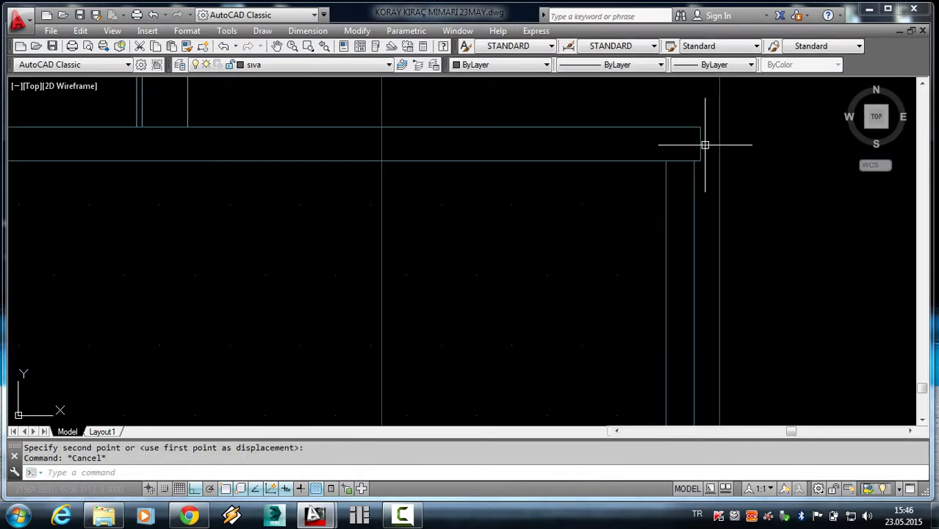
click(701, 143)
click(701, 145)
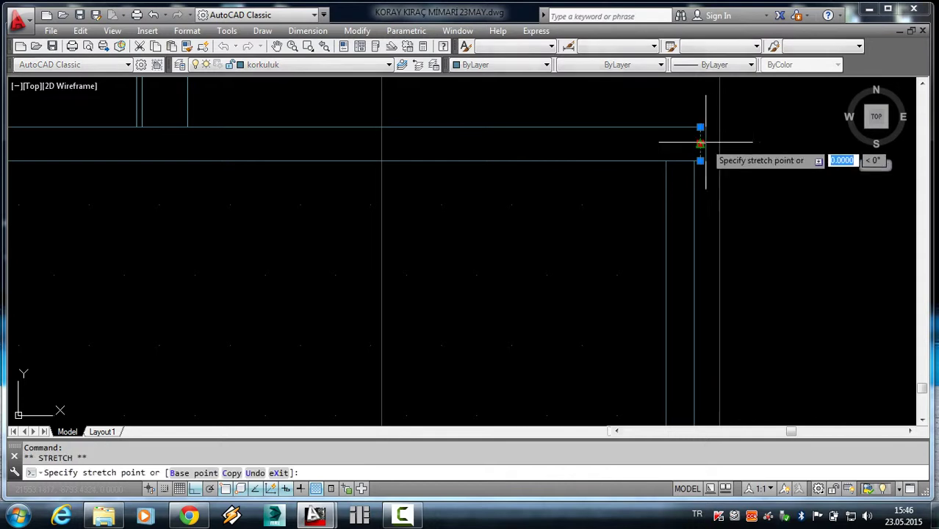
key(Escape)
text(ex)
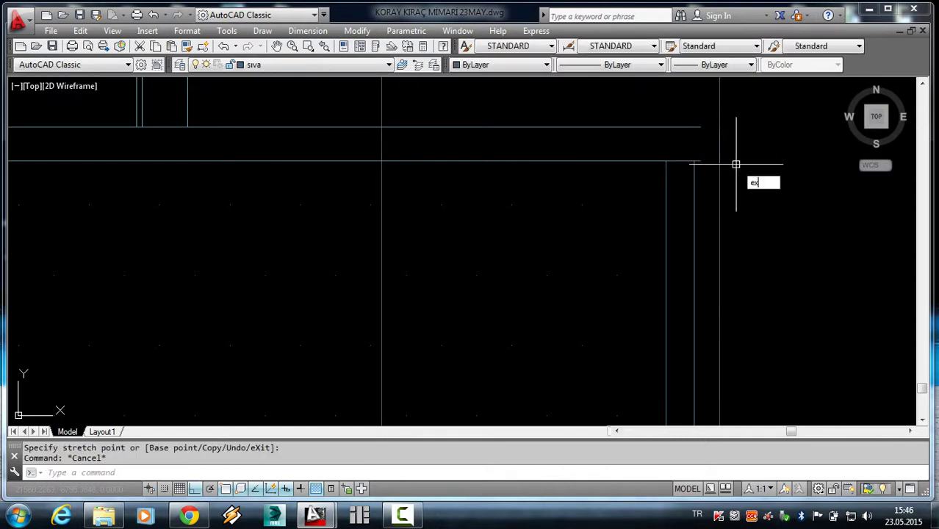
Cancel an extend attempt and an accidental stretch of the vertical projection line.
key(Return)
key(Return)
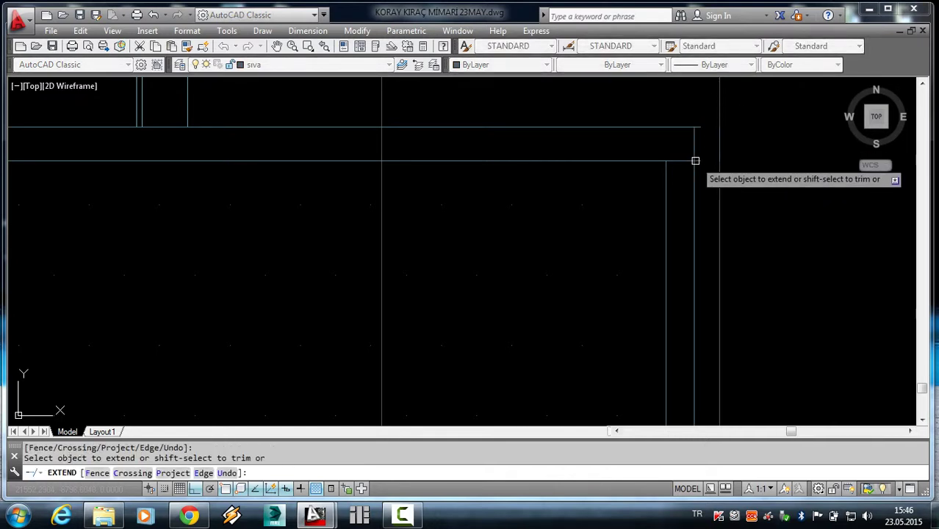
scroll(695, 140, up, 4)
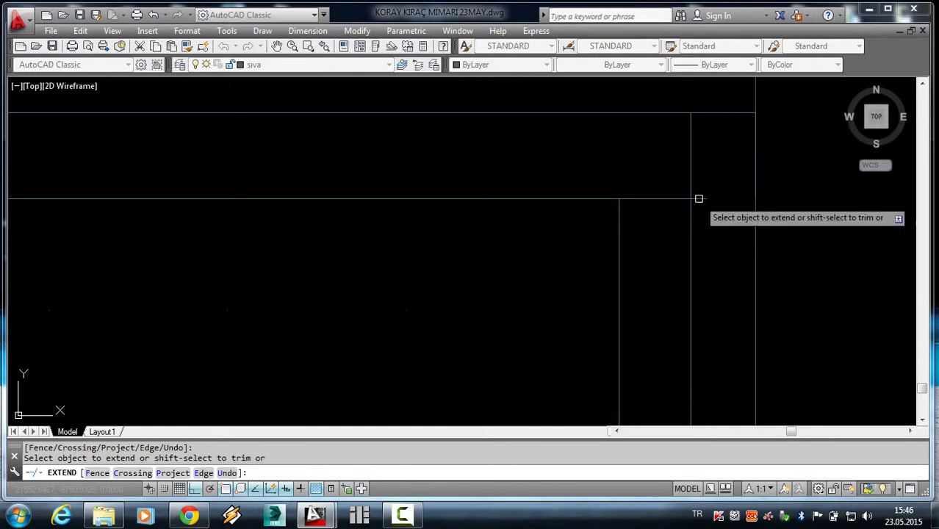
key(Escape)
click(691, 161)
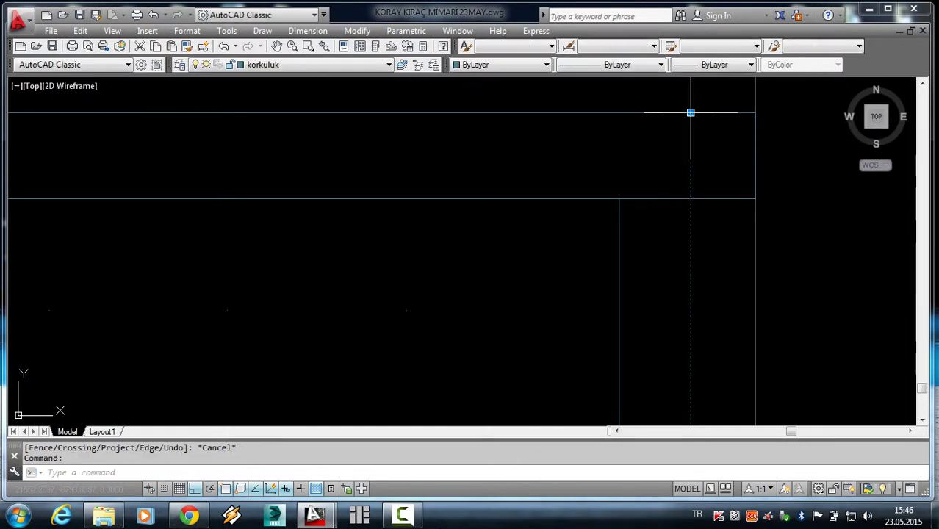
click(690, 113)
key(Escape)
scroll(724, 190, down, 4)
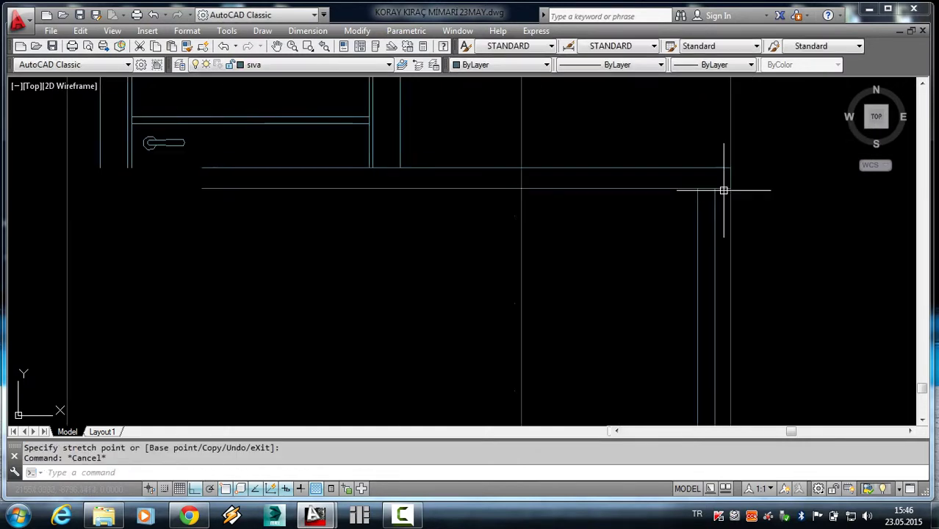
Trim the stray line segment at the balcony using all lines as cutting edges.
text(tr)
key(Return)
key(Return)
click(705, 190)
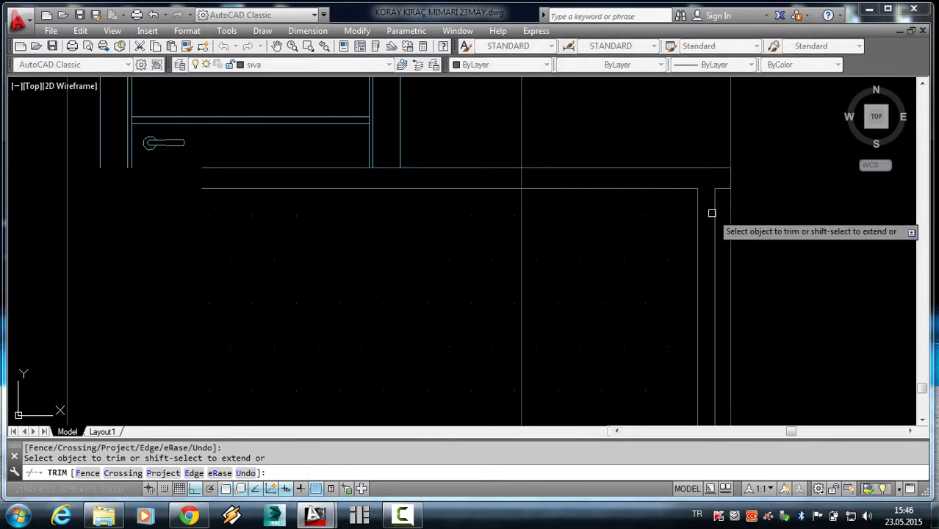
scroll(641, 230, down, 3)
key(Escape)
scroll(514, 205, up, 3)
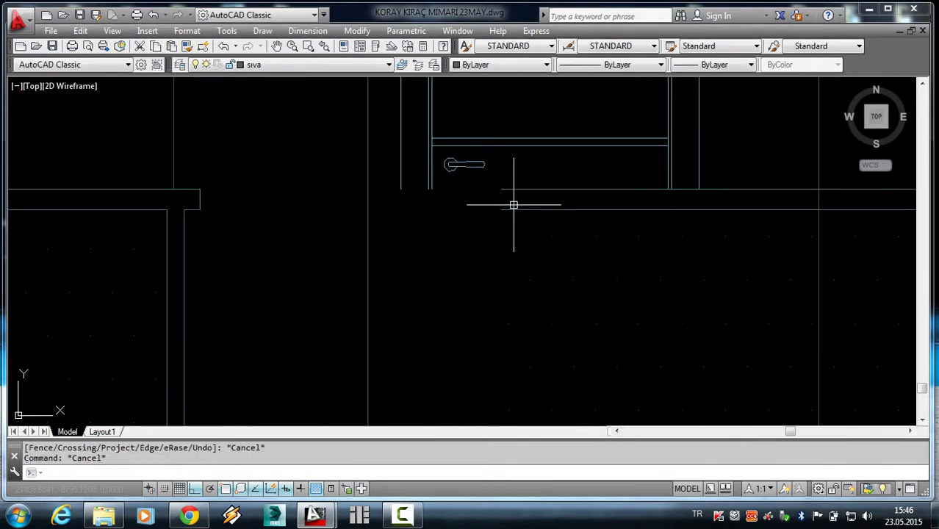
text(ex)
Extend the horizontal ledge line leftward to meet the wall.
key(Return)
key(Return)
click(513, 209)
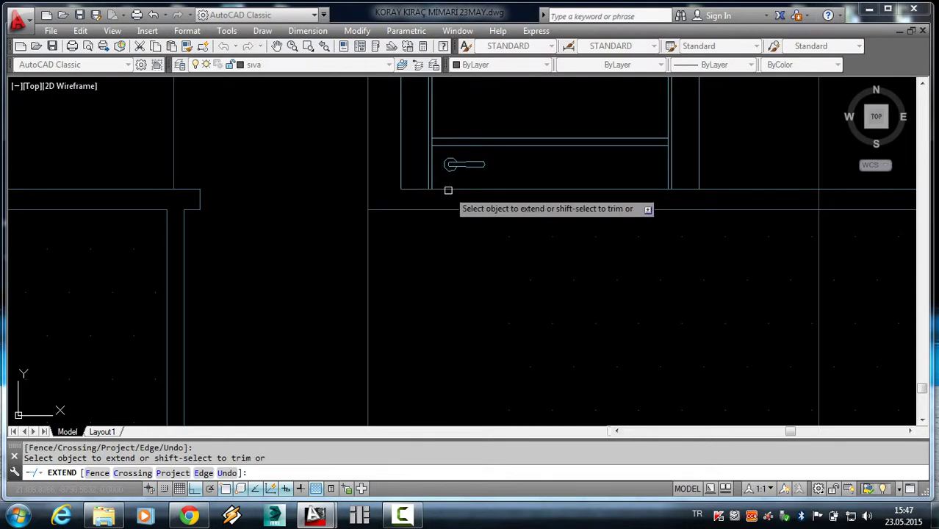
scroll(448, 193, down, 3)
End the extend command, cancel an accidental hatch stretch, and zoom around the balconies.
scroll(462, 214, down, 2)
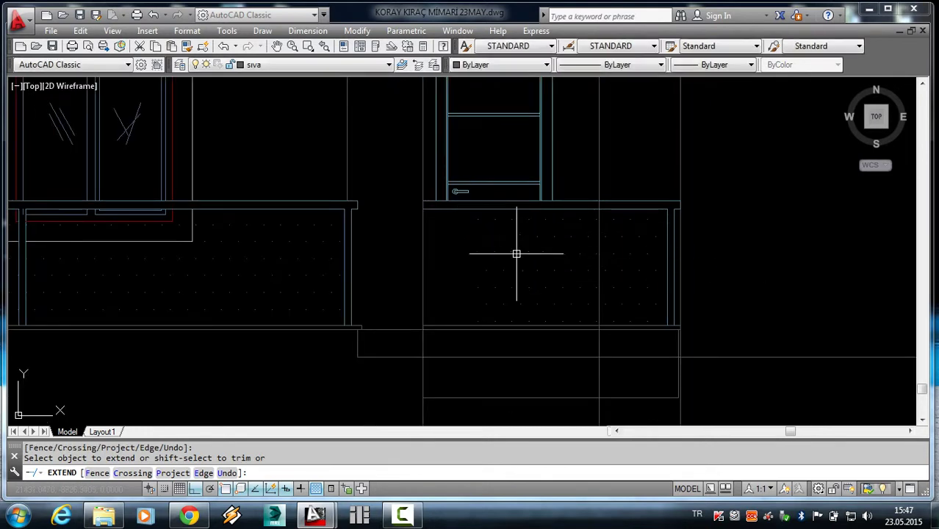
key(Escape)
click(526, 254)
click(474, 267)
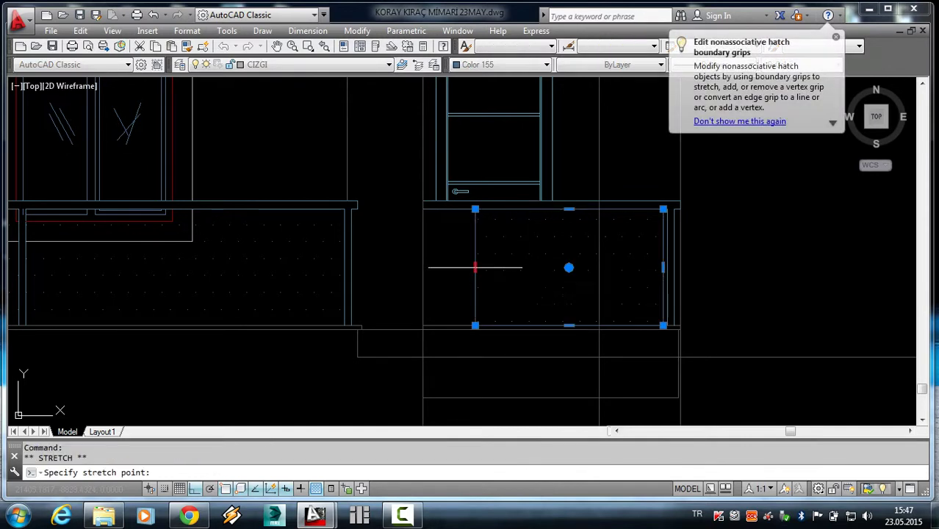
key(Escape)
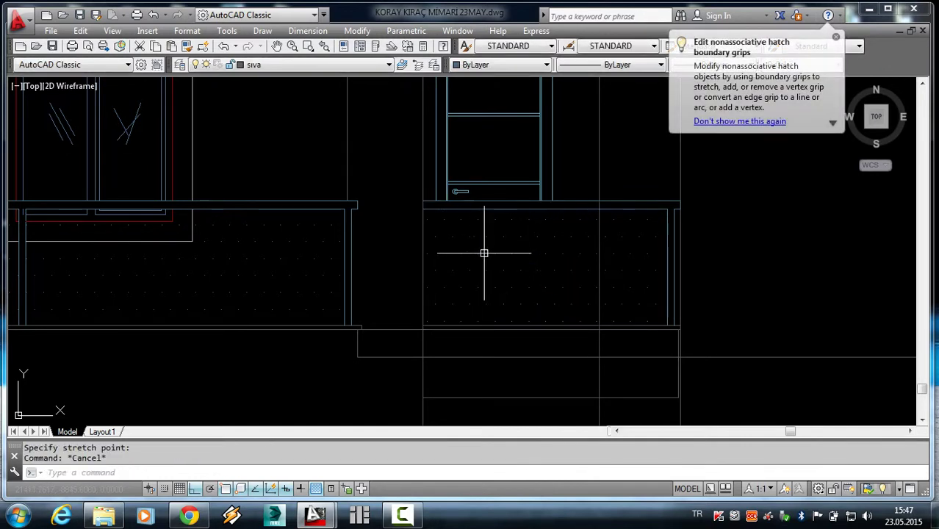
scroll(479, 253, down, 5)
scroll(485, 264, up, 2)
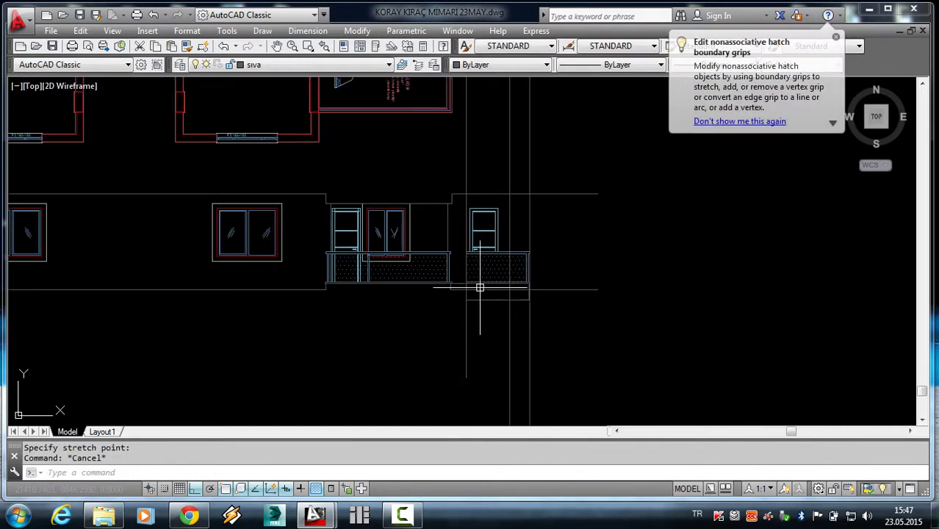
scroll(476, 276, up, 2)
scroll(478, 306, up, 3)
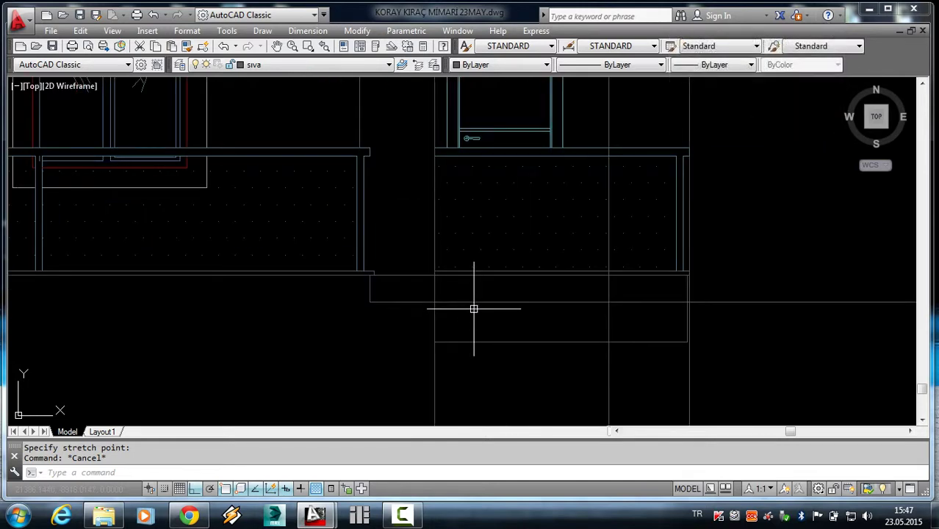
scroll(473, 307, down, 3)
scroll(462, 308, up, 3)
scroll(460, 311, up, 2)
key(Escape)
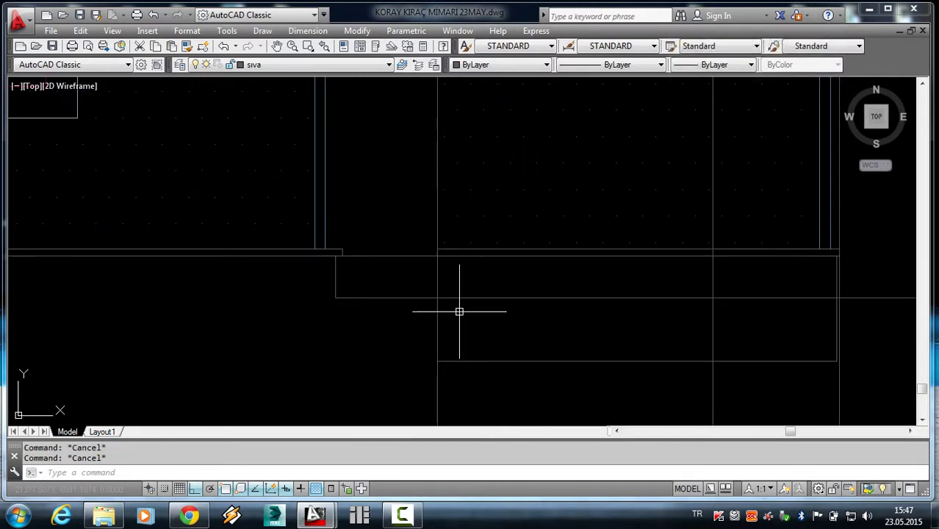
Trim the line ends and leftover horizontal segment below the right balcony.
text(tr)
key(Return)
key(Return)
scroll(559, 331, down, 2)
click(619, 355)
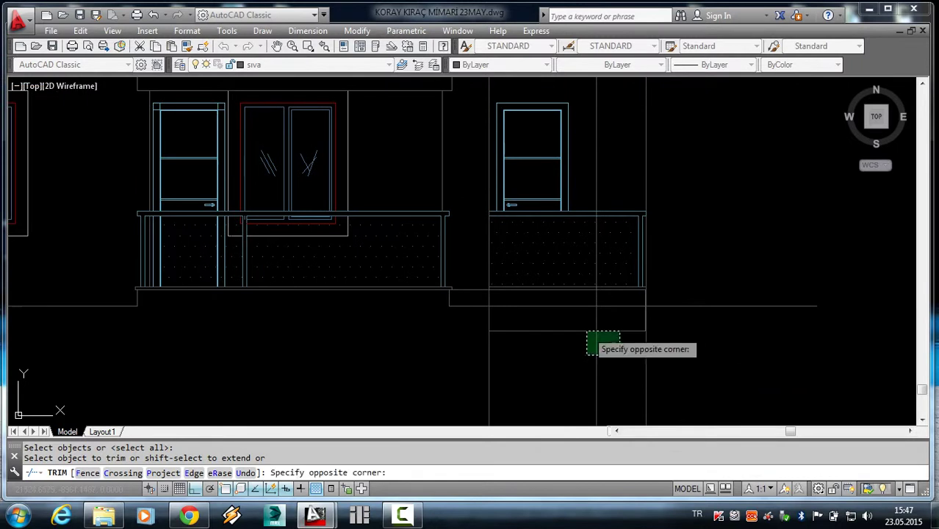
click(587, 332)
click(618, 305)
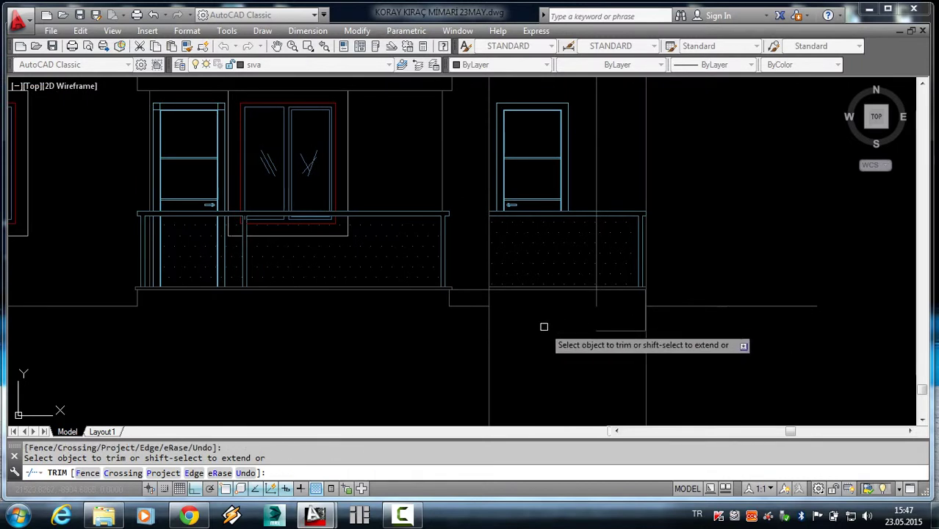
click(488, 323)
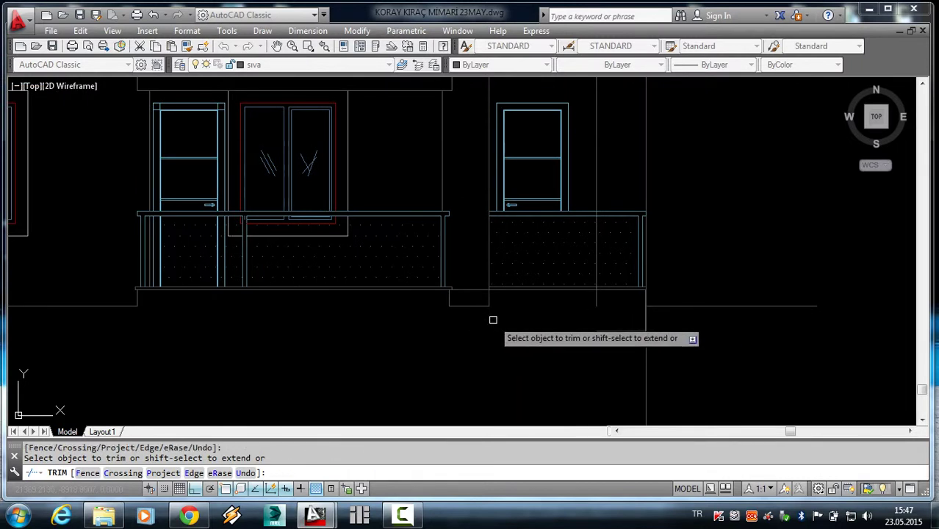
Trim the remaining vertical line ends near the balcony corner and inspect the cleaned base.
scroll(653, 330, up, 2)
click(655, 324)
click(628, 315)
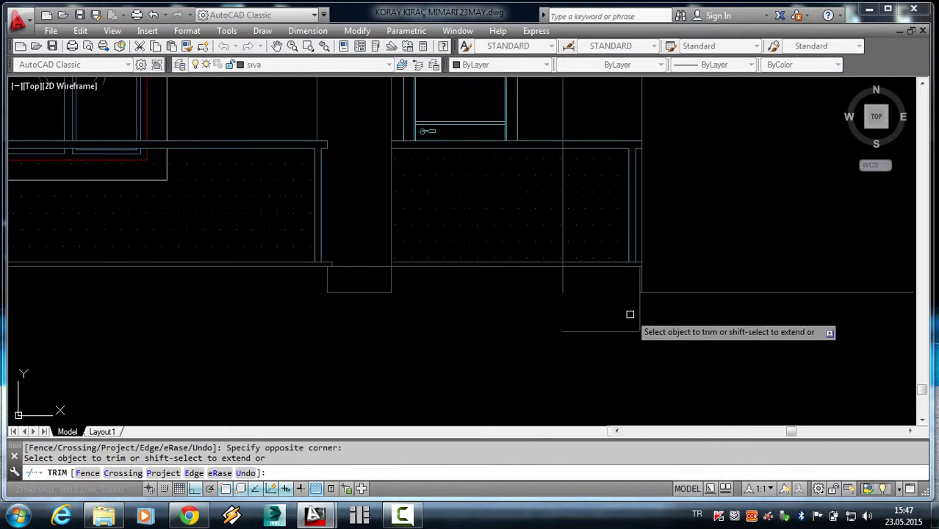
click(648, 342)
scroll(622, 328, down, 3)
scroll(647, 327, down, 2)
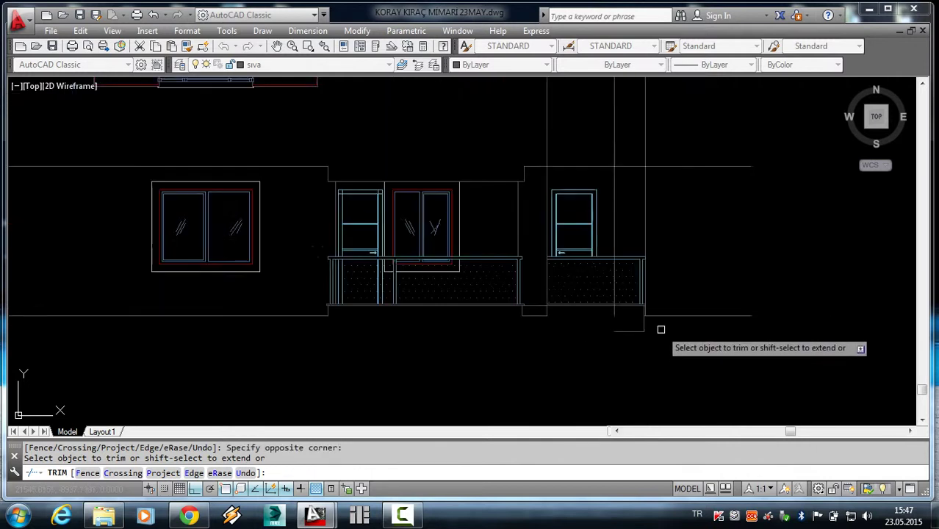
scroll(654, 319, up, 5)
scroll(632, 312, up, 4)
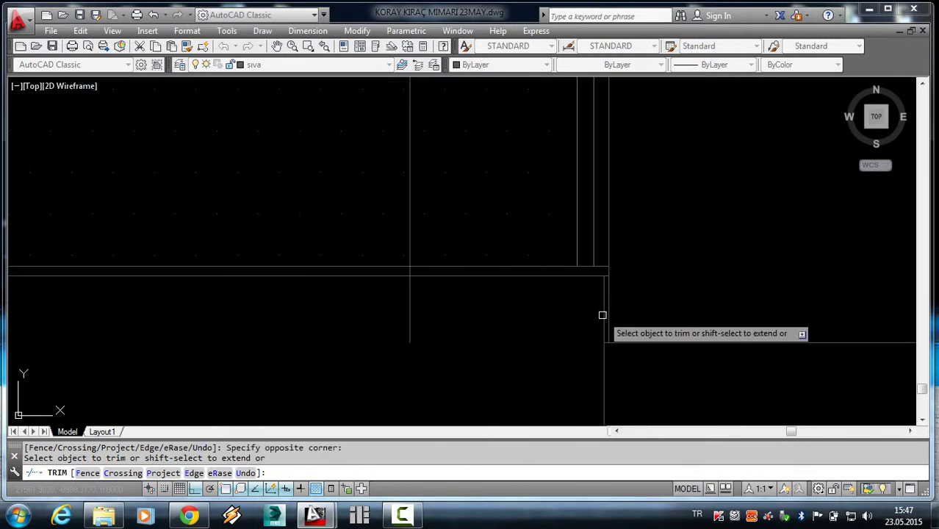
scroll(611, 339, down, 2)
scroll(606, 307, up, 4)
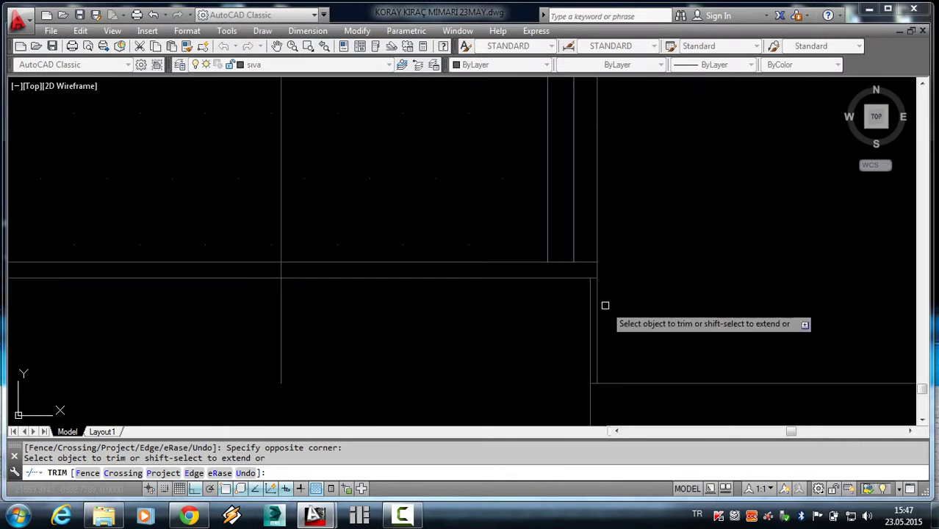
scroll(606, 301, down, 2)
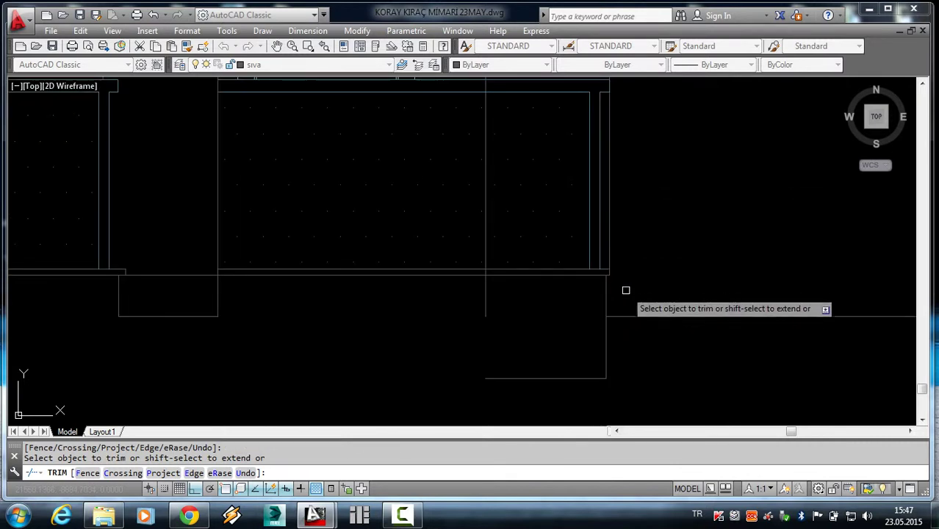
scroll(613, 338, down, 5)
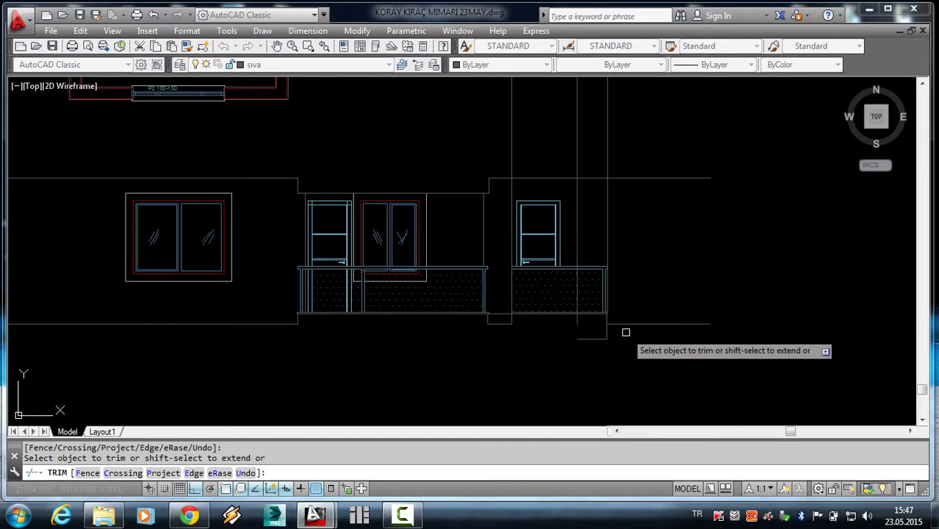
scroll(609, 329, up, 3)
scroll(547, 321, up, 5)
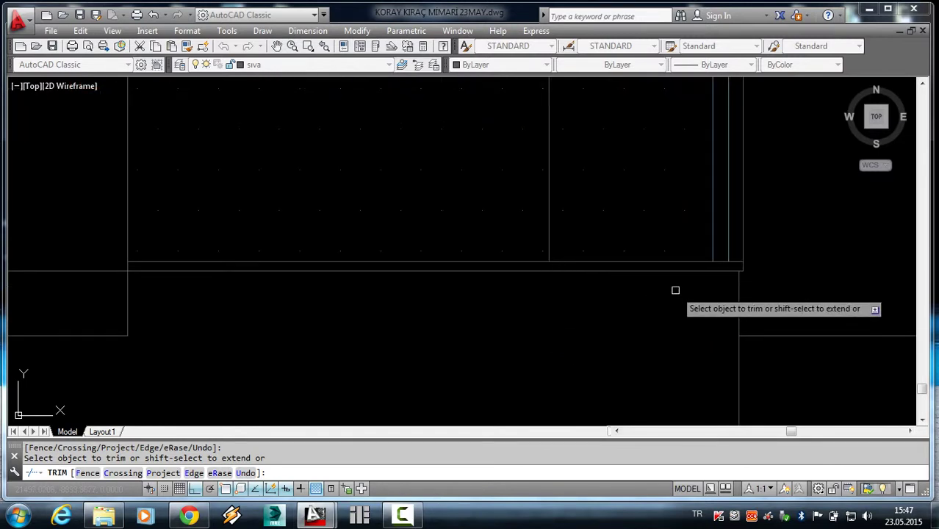
scroll(691, 327, down, 3)
scroll(634, 337, down, 4)
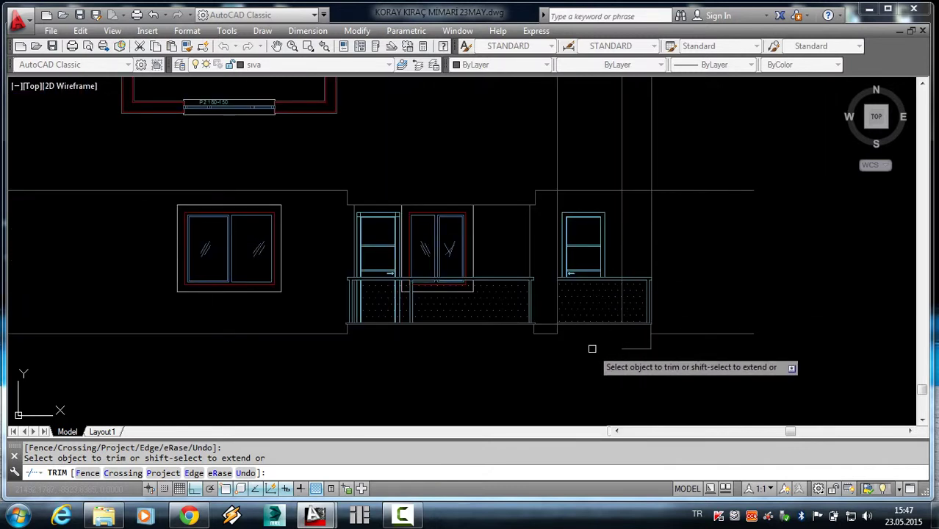
scroll(537, 327, up, 3)
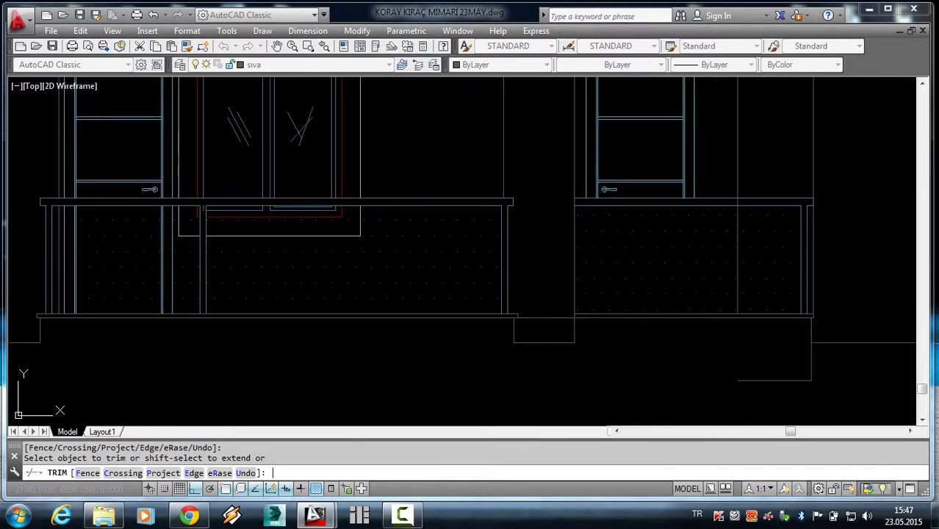
Erase the short leftover vertical line under the right balcony.
key(Escape)
click(545, 317)
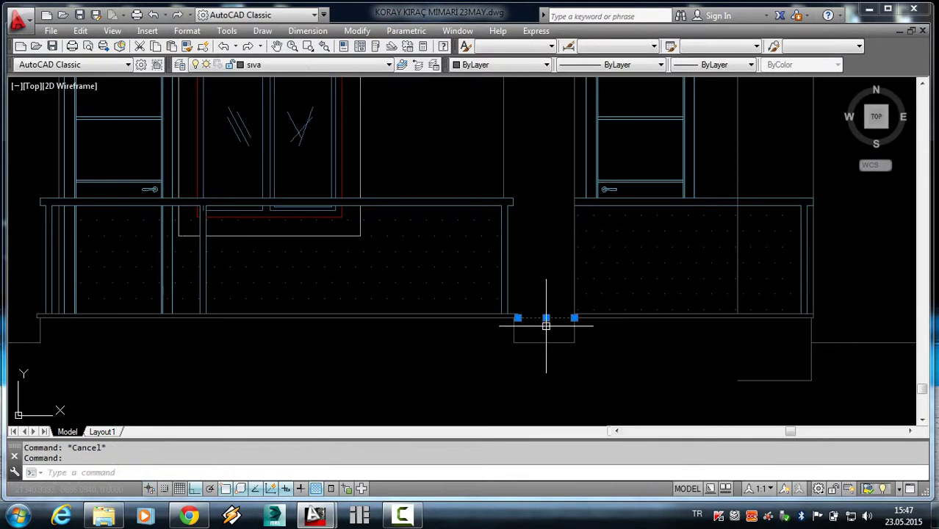
click(545, 325)
click(546, 325)
key(Escape)
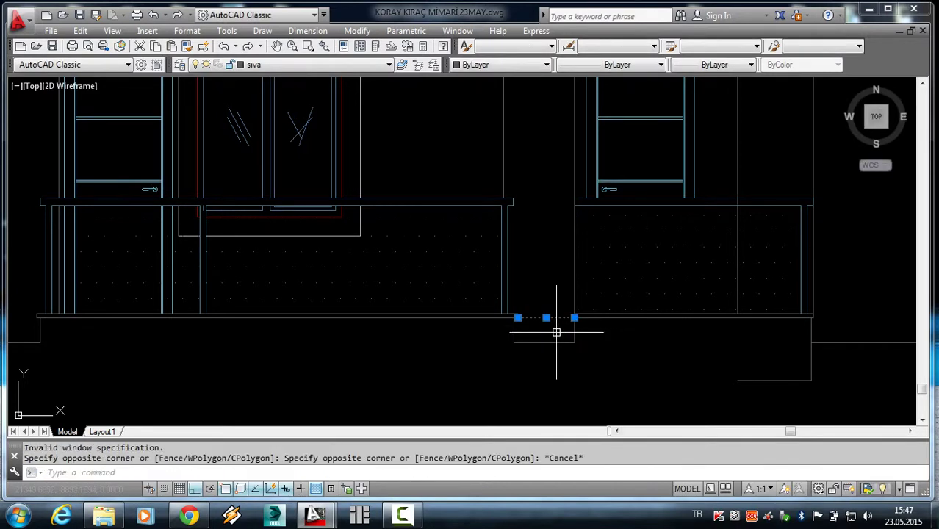
text(e)
key(Return)
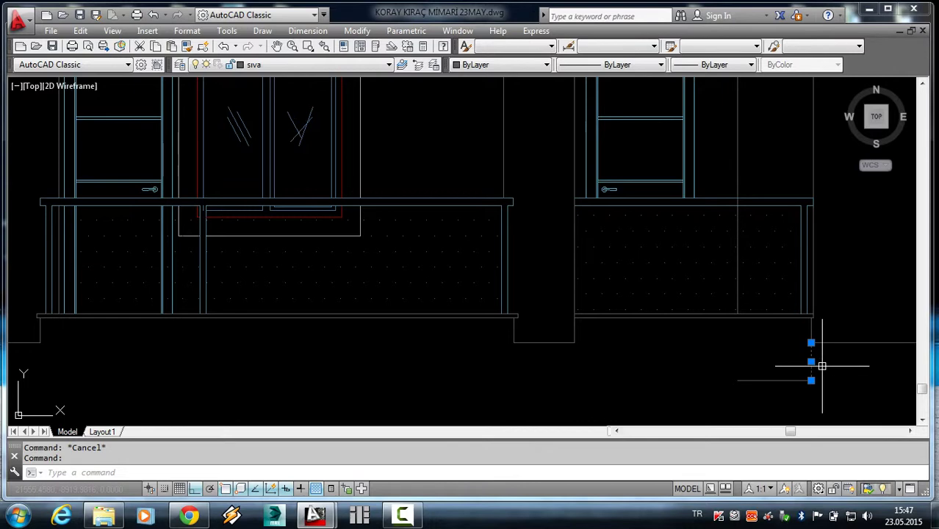
Zoom and pan past the upper floor plans toward the facade's right end.
scroll(738, 367, down, 4)
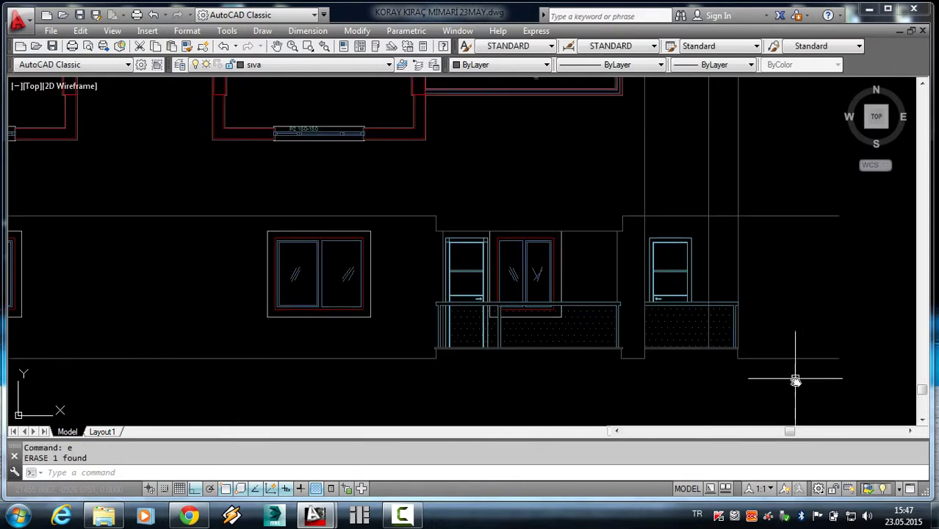
scroll(735, 379, up, 1)
scroll(658, 367, up, 3)
scroll(654, 371, down, 3)
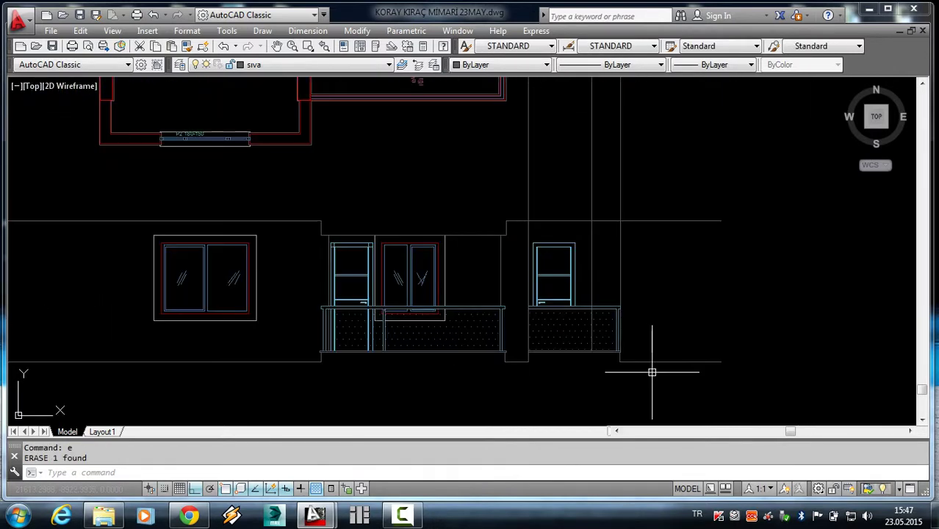
scroll(588, 366, up, 3)
scroll(531, 362, up, 2)
scroll(522, 345, down, 4)
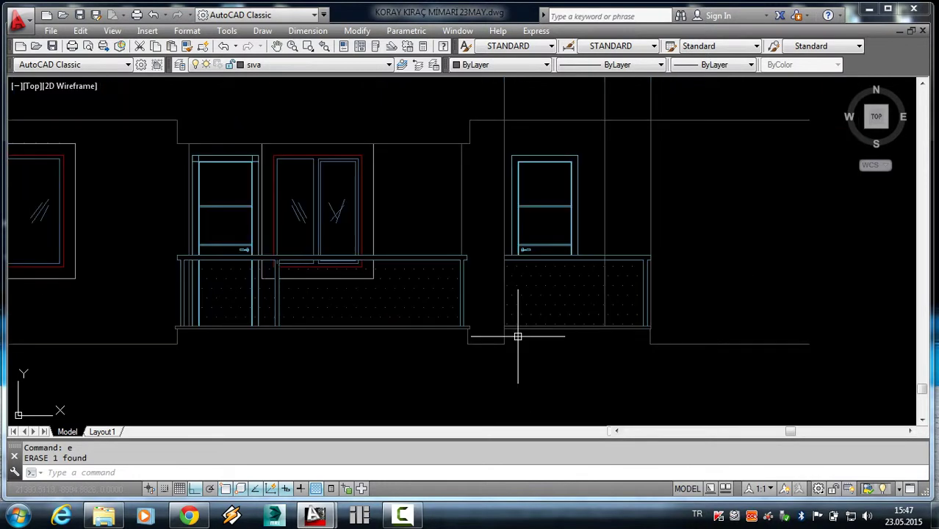
scroll(507, 243, down, 2)
middle_drag(507, 235, 509, 325)
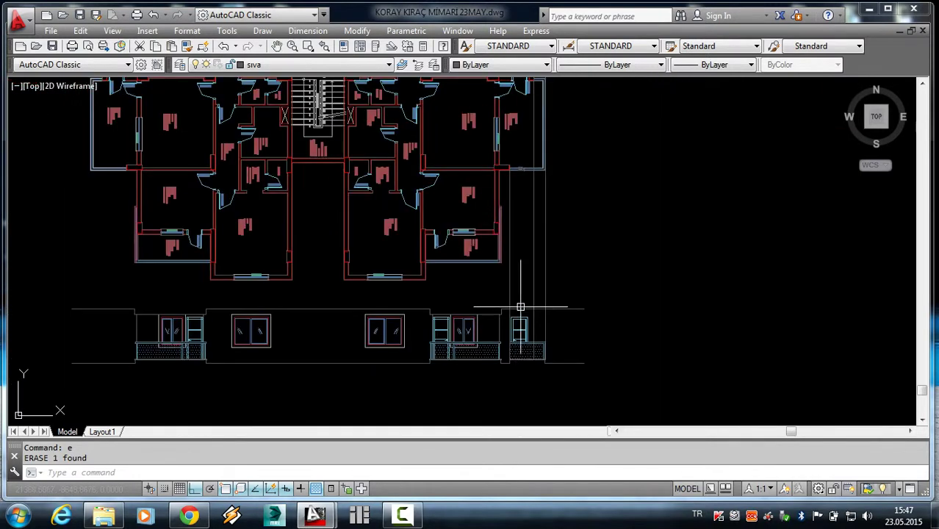
scroll(533, 306, up, 2)
scroll(516, 209, down, 2)
middle_drag(515, 209, 513, 256)
scroll(499, 211, up, 1)
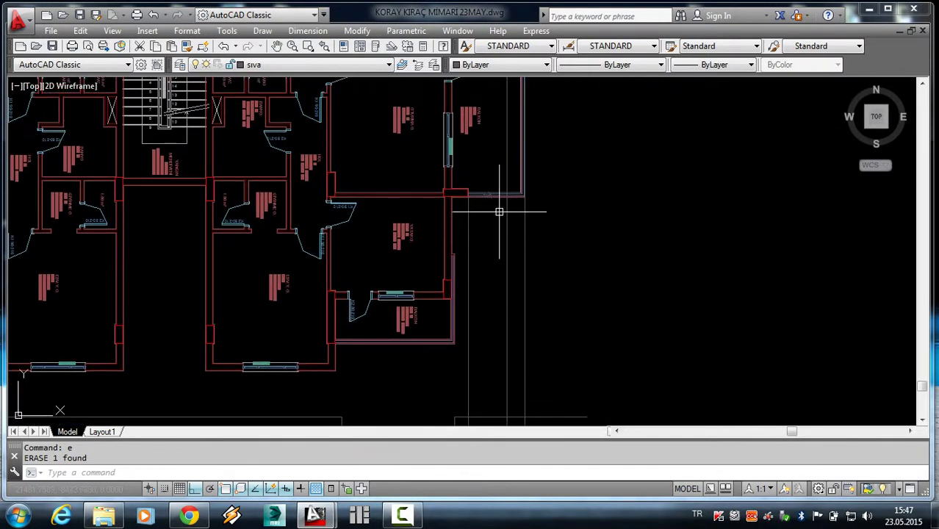
scroll(484, 198, down, 1)
scroll(486, 199, down, 1)
scroll(488, 209, up, 3)
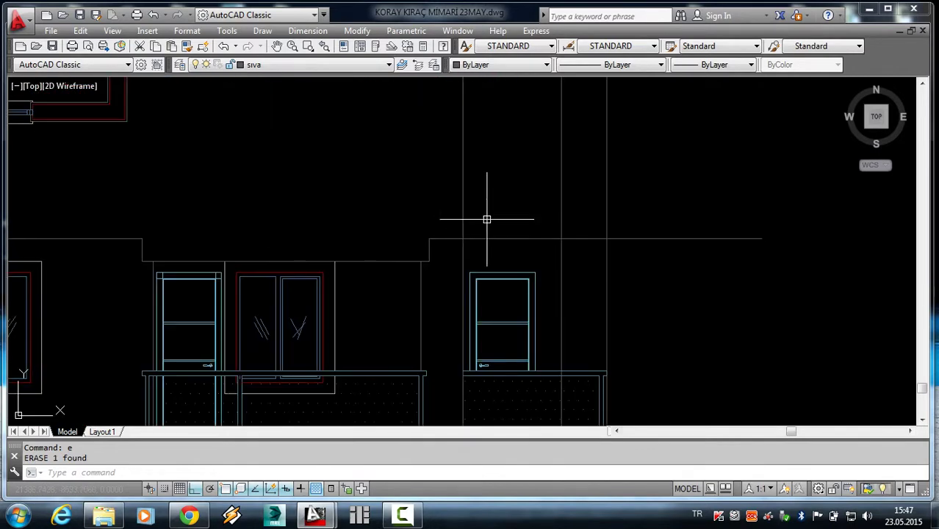
scroll(520, 227, up, 2)
key(Escape)
middle_drag(520, 227, 490, 222)
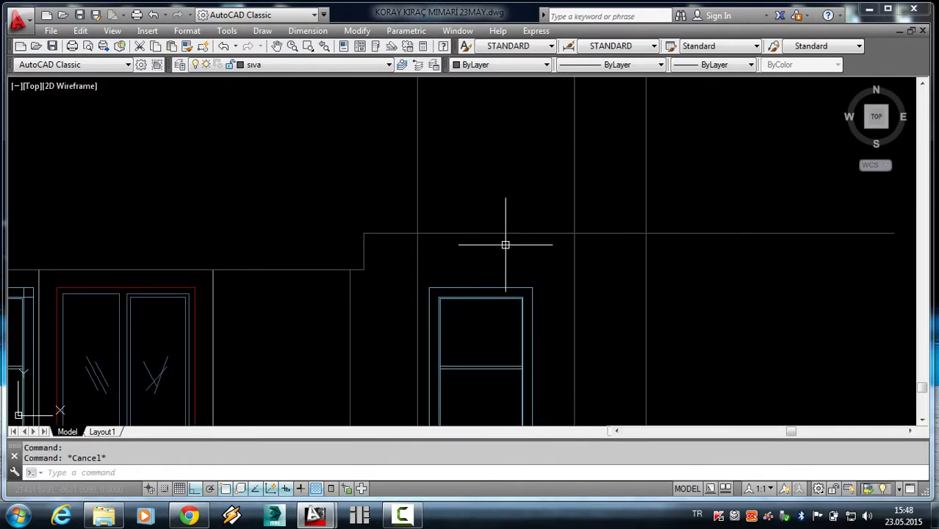
Draw a horizontal line leftward from the roofline corner at the facade's right end.
text(l)
key(Return)
click(646, 234)
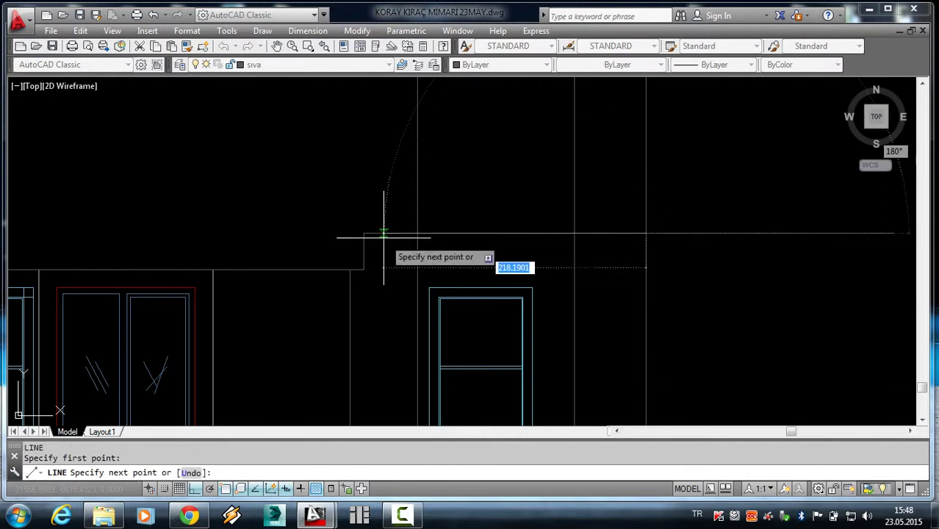
click(416, 233)
key(Return)
scroll(427, 195, down, 4)
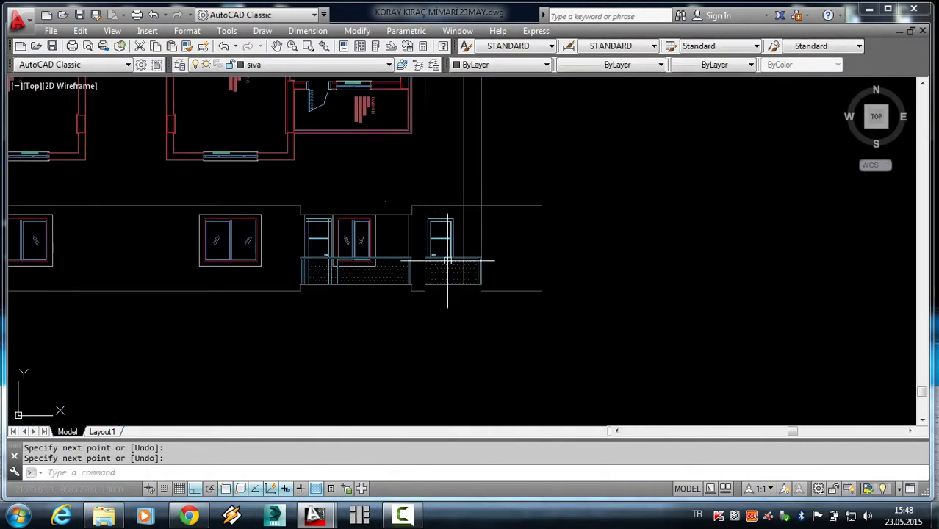
scroll(466, 296, up, 2)
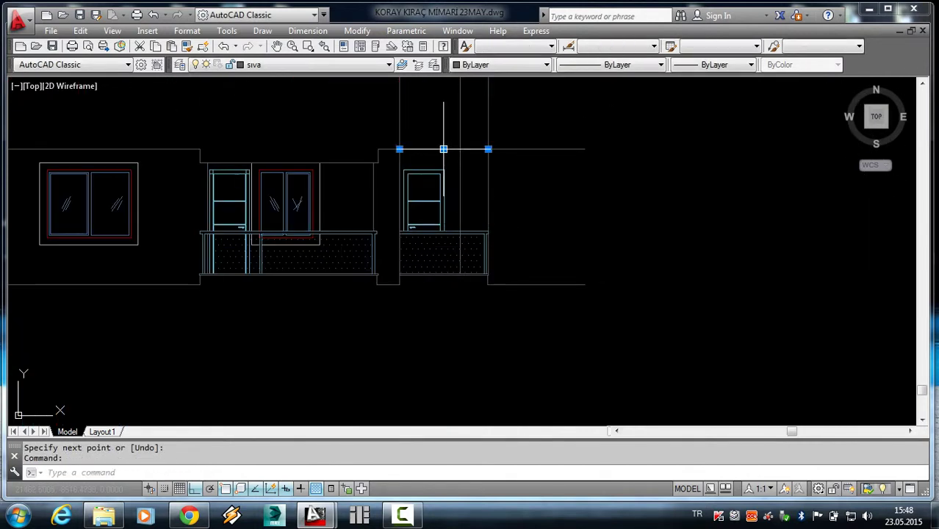
Move the new horizontal line 30 units down.
text(la)
key(BackSpace)
key(BackSpace)
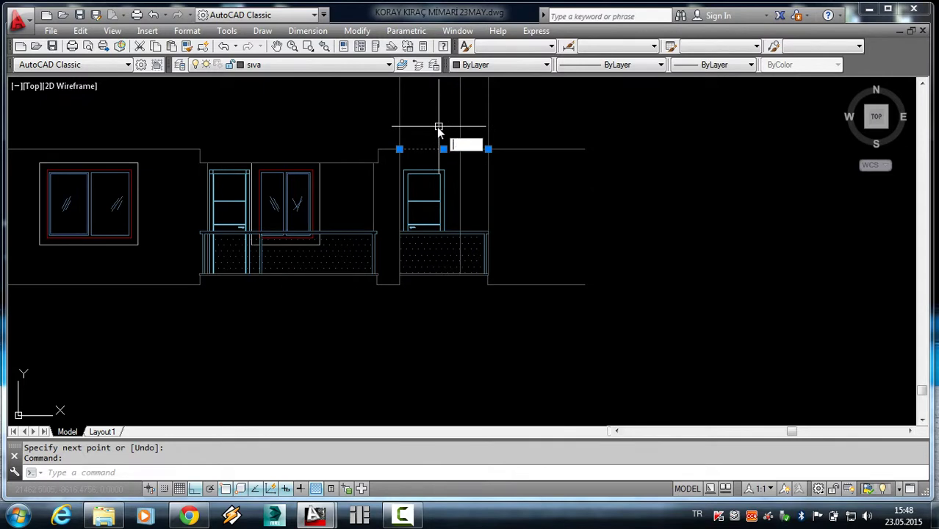
key(Return)
click(438, 126)
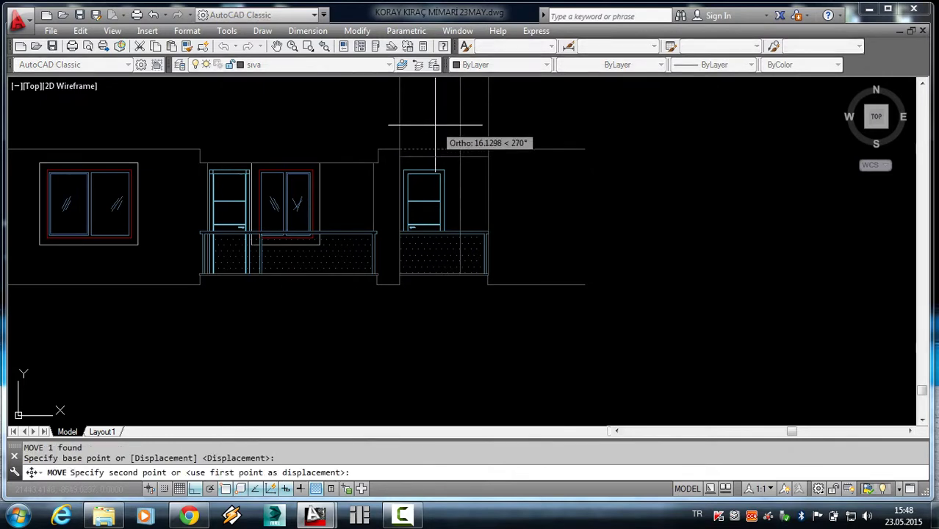
text(30)
key(Return)
Start TRIM using all edges as cutting boundaries.
scroll(452, 118, up, 5)
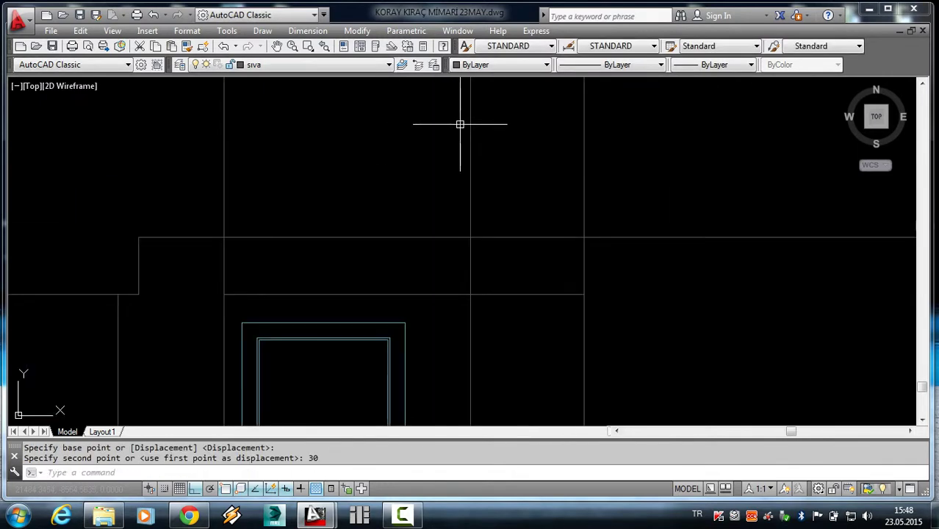
key(Escape)
text(tr)
key(Return)
key(Return)
Trim the vertical projection lines sticking up above the facade's right roofline.
click(448, 237)
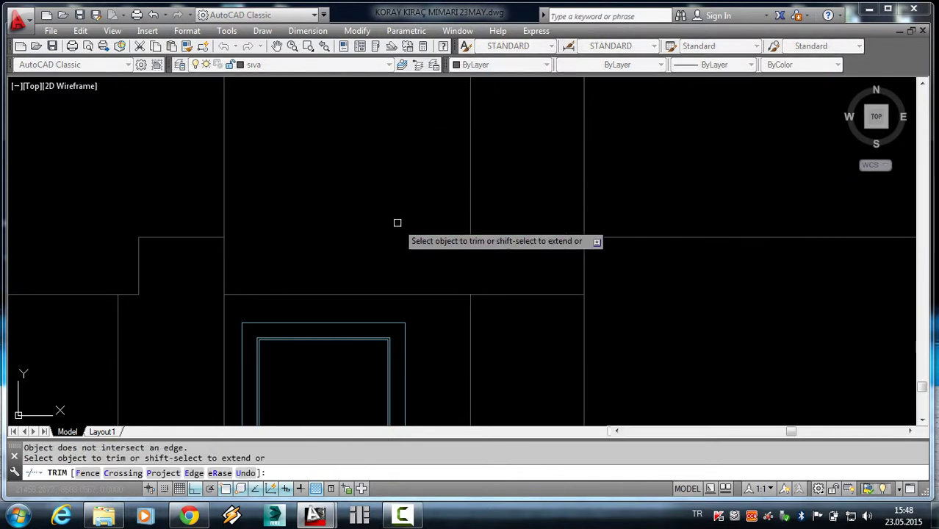
key(Escape)
scroll(444, 212, down, 4)
text(tr)
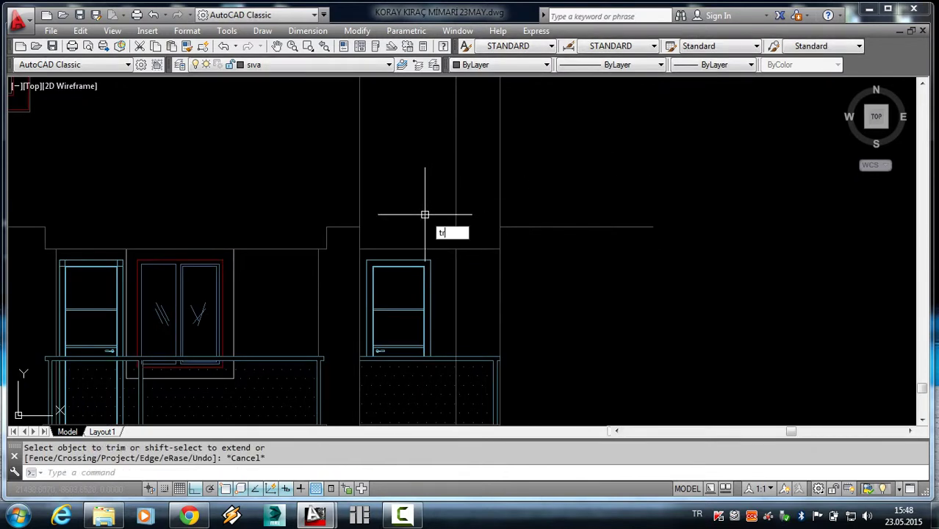
key(Return)
key(Return)
click(381, 192)
click(342, 190)
click(550, 199)
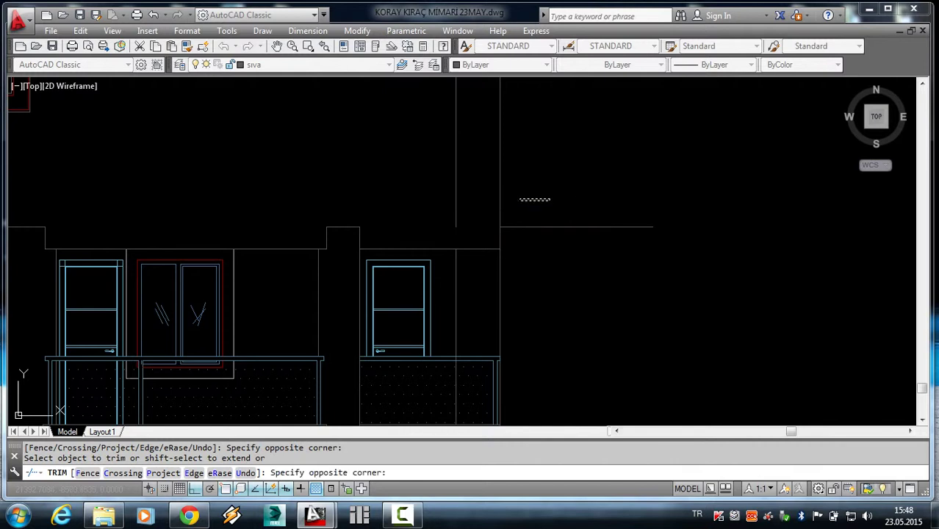
click(471, 192)
key(Escape)
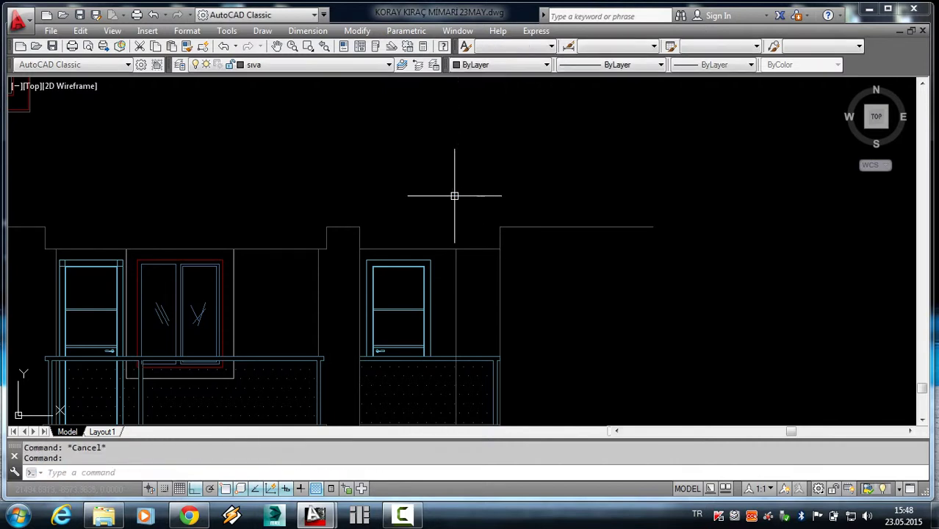
Erase the stray line near the balcony.
scroll(454, 195, down, 3)
click(471, 210)
text(e)
key(Return)
Cancel a started trim and pan the view toward the balcony door and railing.
scroll(480, 242, up, 3)
scroll(424, 321, up, 5)
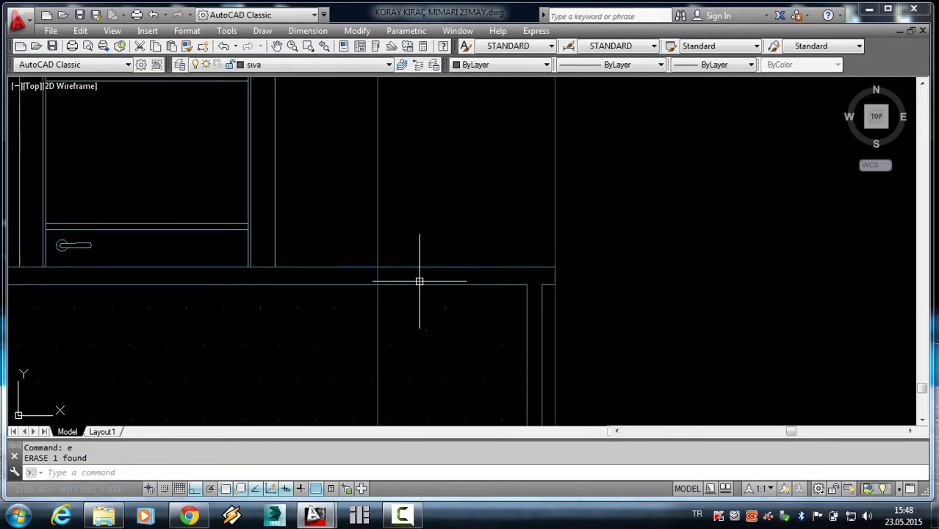
text(tr)
key(Return)
key(Return)
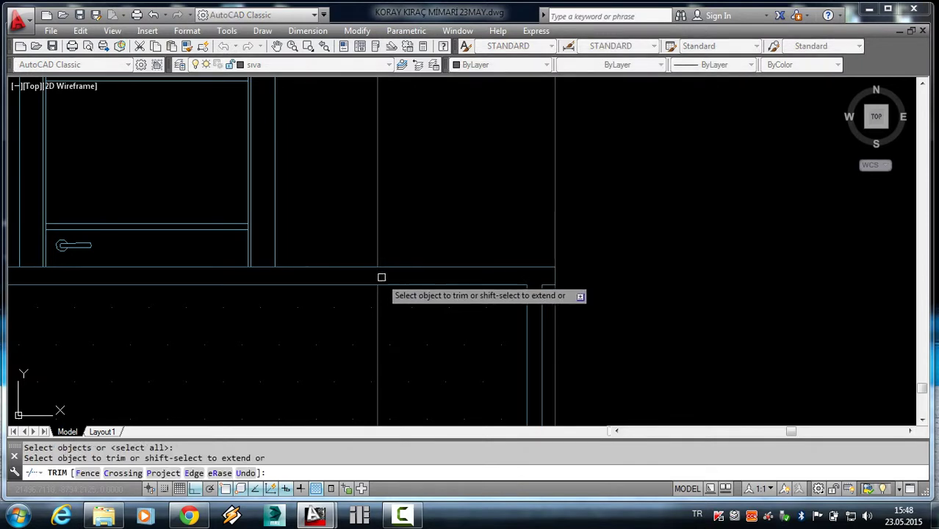
scroll(422, 249, down, 4)
key(Escape)
scroll(376, 232, up, 4)
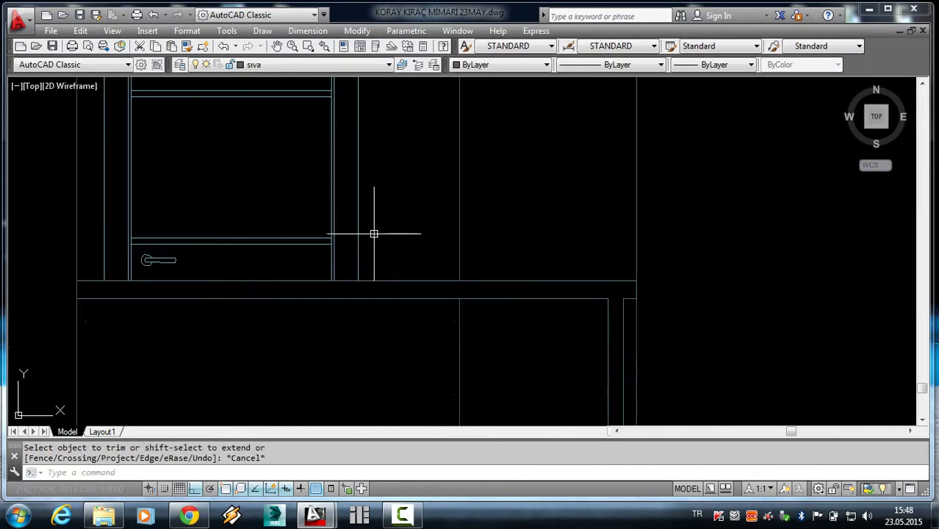
mouse_move(376, 233)
middle_down()
mouse_move(457, 218)
mouse_move(464, 230)
middle_up()
key(Escape)
text(ex)
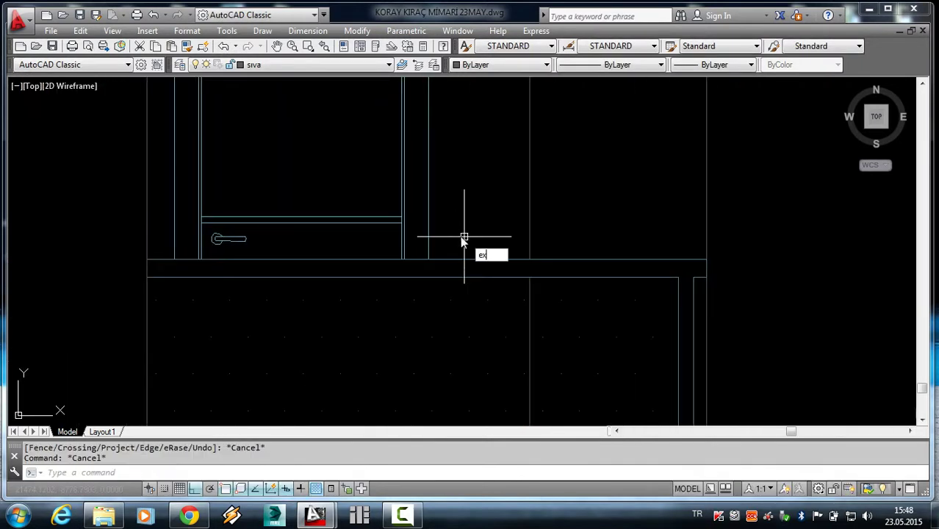
Extend the two vertical wall division lines down to the facade's base.
key(Return)
key(Return)
click(445, 246)
click(400, 246)
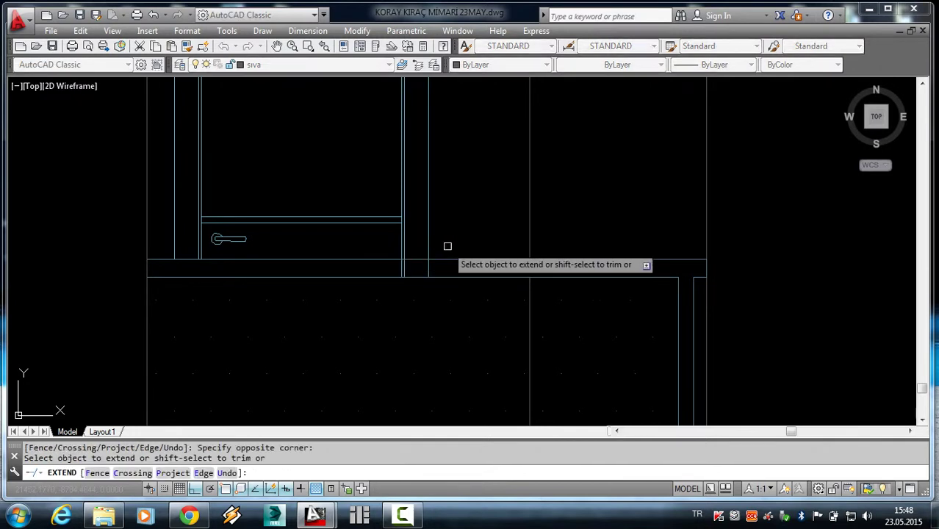
scroll(411, 223, down, 4)
click(411, 223)
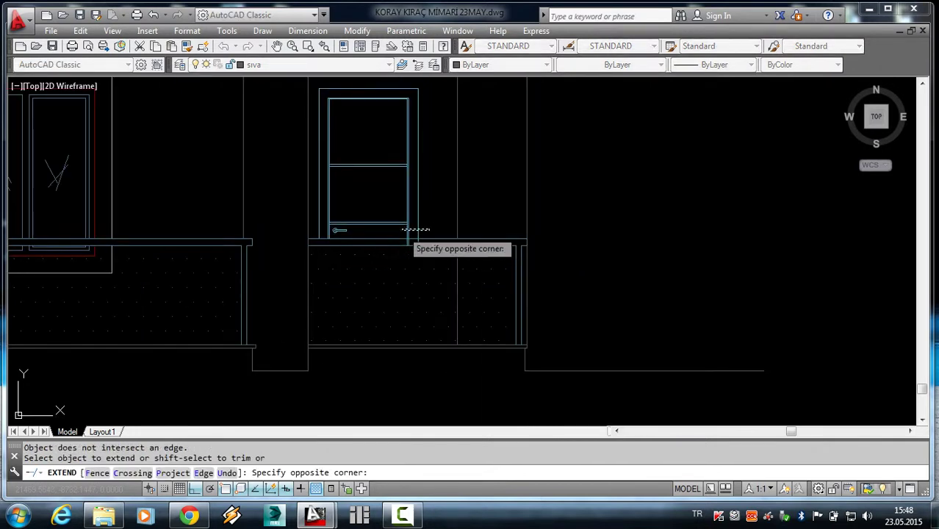
click(400, 230)
scroll(317, 243, up, 2)
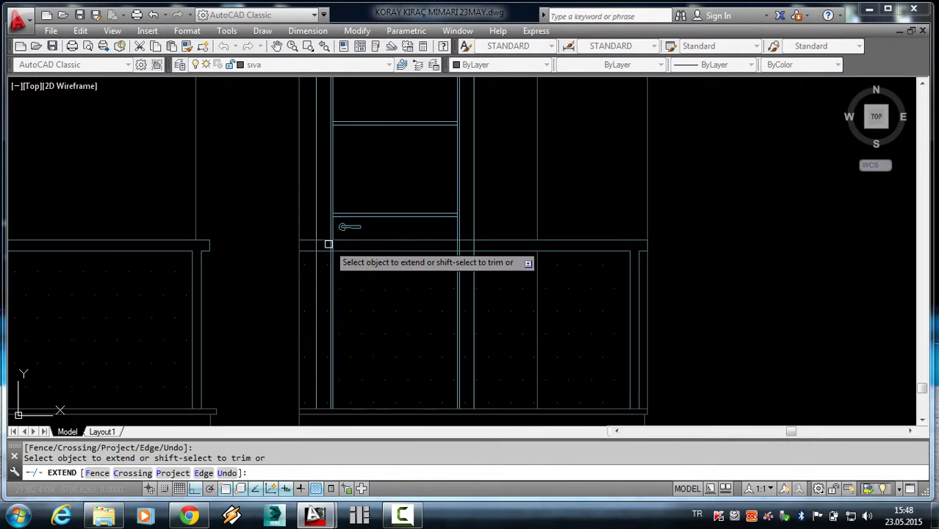
key(Escape)
key(Escape)
Trim the excess line segments inside the balcony railing.
text(tr)
key(Return)
key(Return)
scroll(472, 243, up, 5)
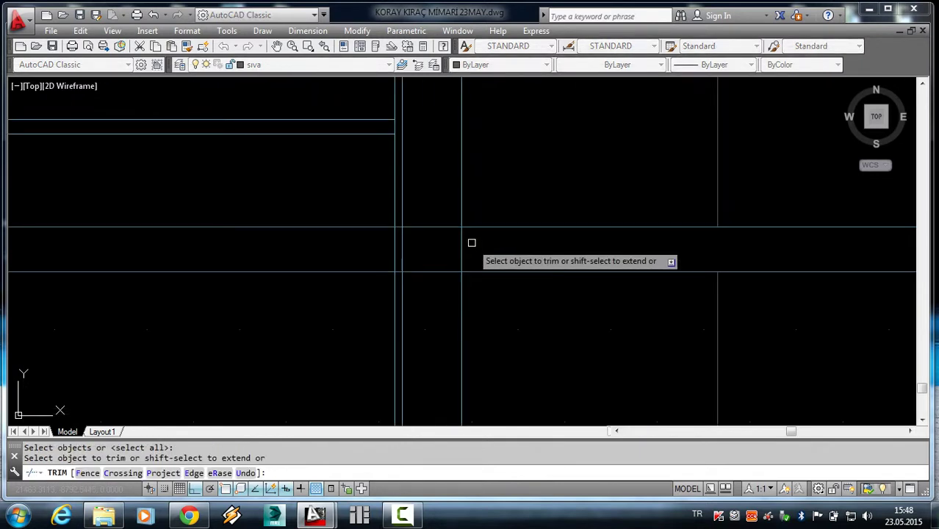
click(445, 250)
click(383, 252)
scroll(338, 260, down, 2)
scroll(360, 254, up, 1)
click(416, 252)
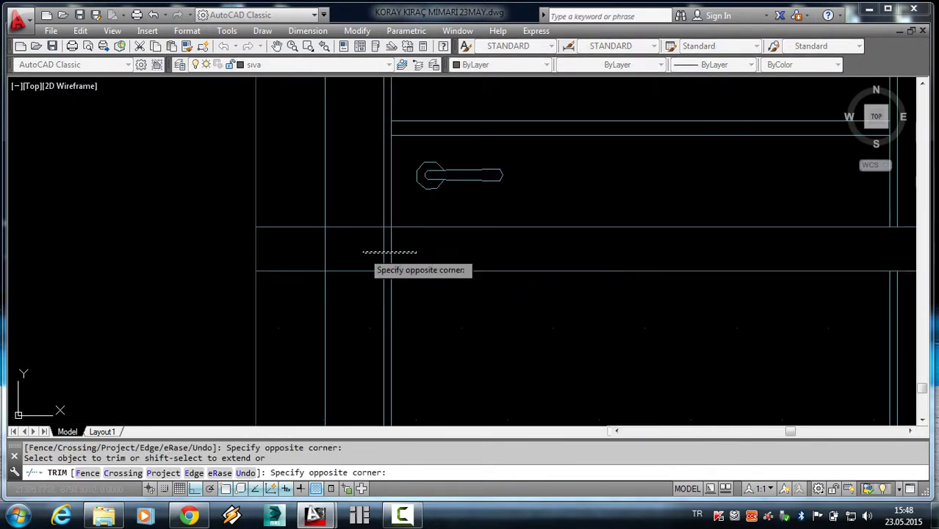
click(304, 247)
scroll(315, 253, down, 3)
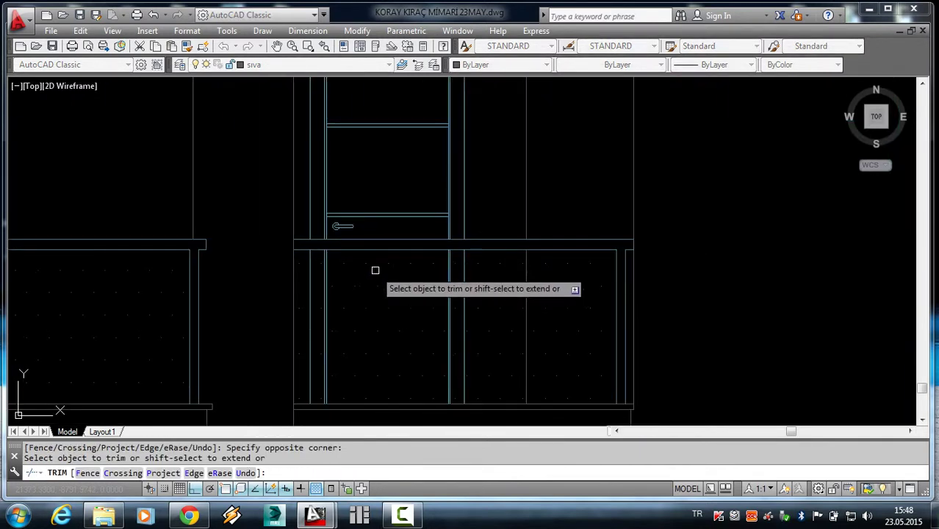
scroll(394, 294, down, 3)
key(Escape)
scroll(443, 303, down, 3)
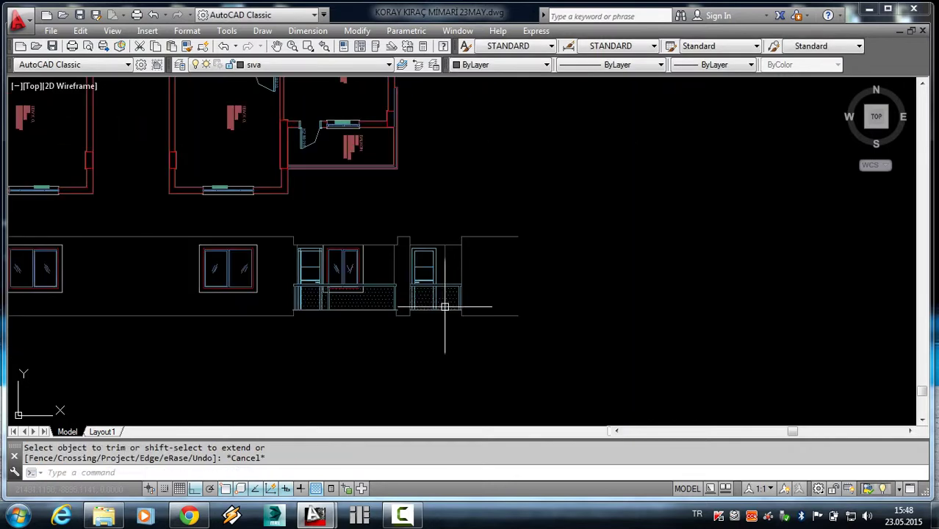
scroll(420, 323, up, 2)
scroll(411, 315, down, 1)
scroll(415, 309, down, 3)
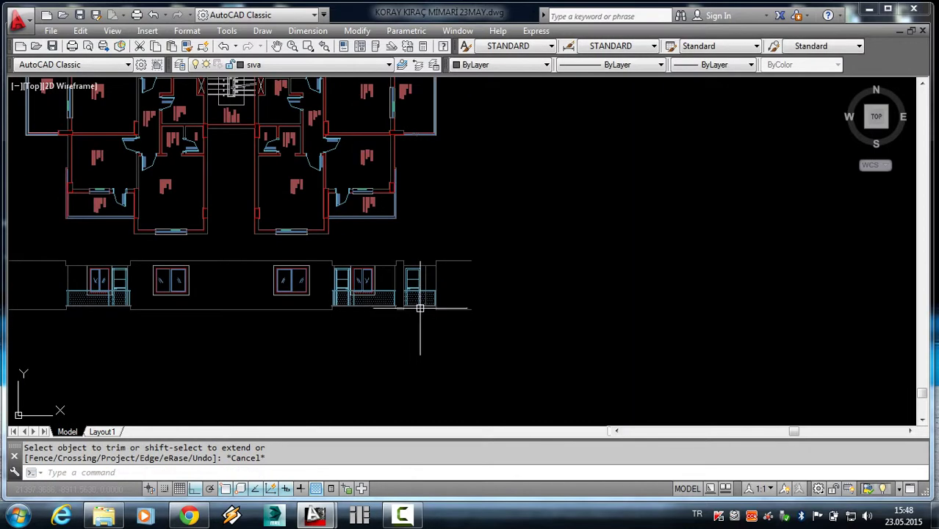
middle_drag(433, 266, 491, 245)
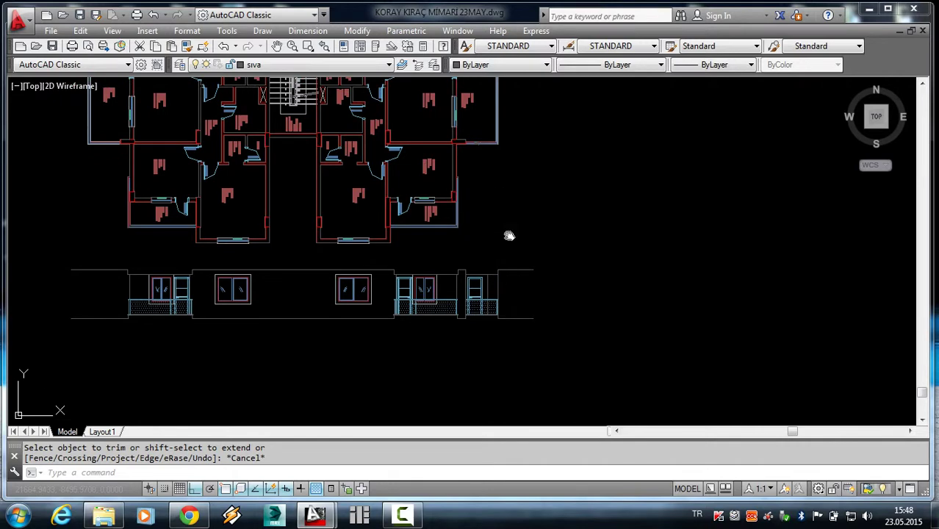
scroll(509, 236, up, 1)
scroll(472, 322, up, 3)
scroll(485, 226, down, 2)
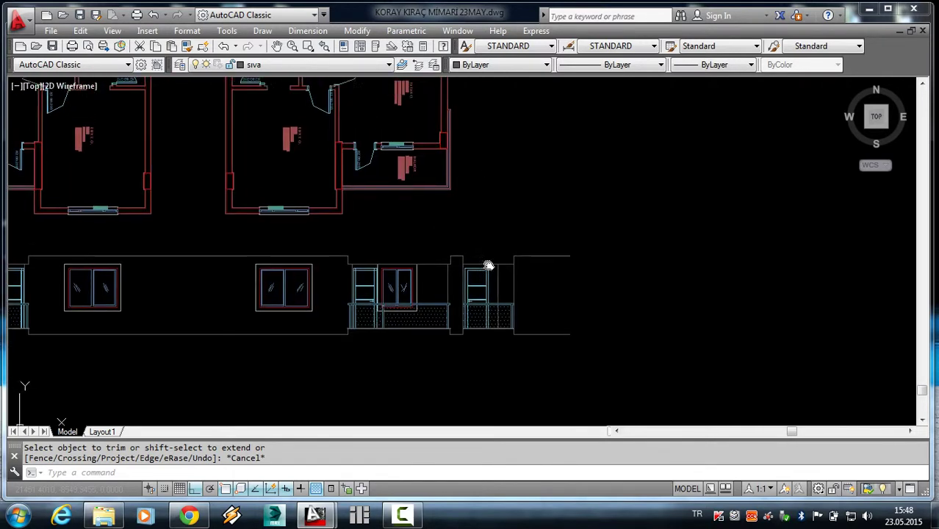
middle_drag(486, 266, 470, 306)
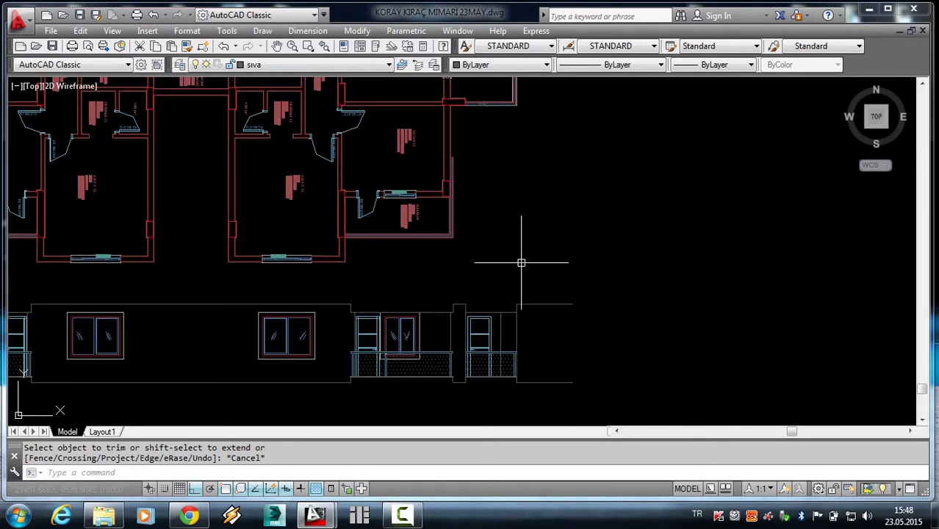
scroll(543, 298, down, 2)
middle_drag(551, 260, 543, 313)
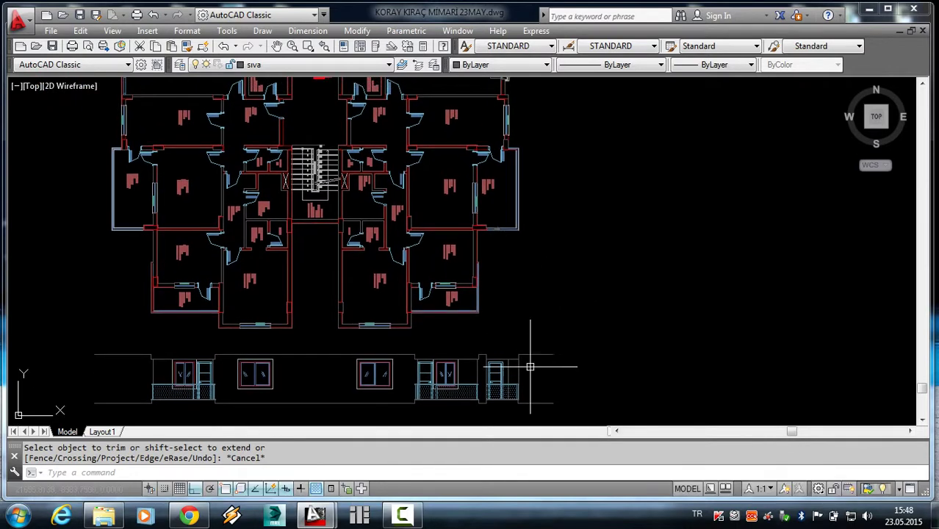
scroll(482, 321, down, 2)
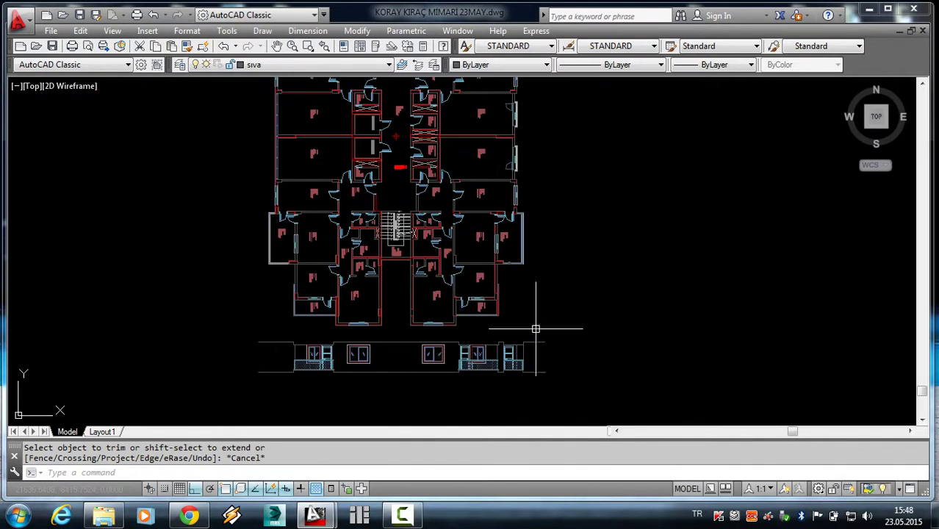
scroll(537, 366, up, 3)
scroll(534, 351, down, 3)
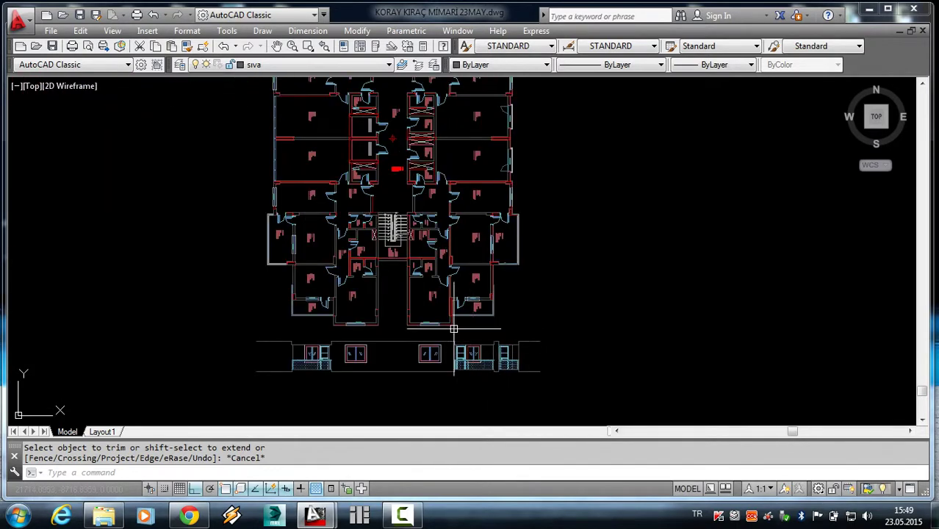
middle_drag(481, 328, 526, 294)
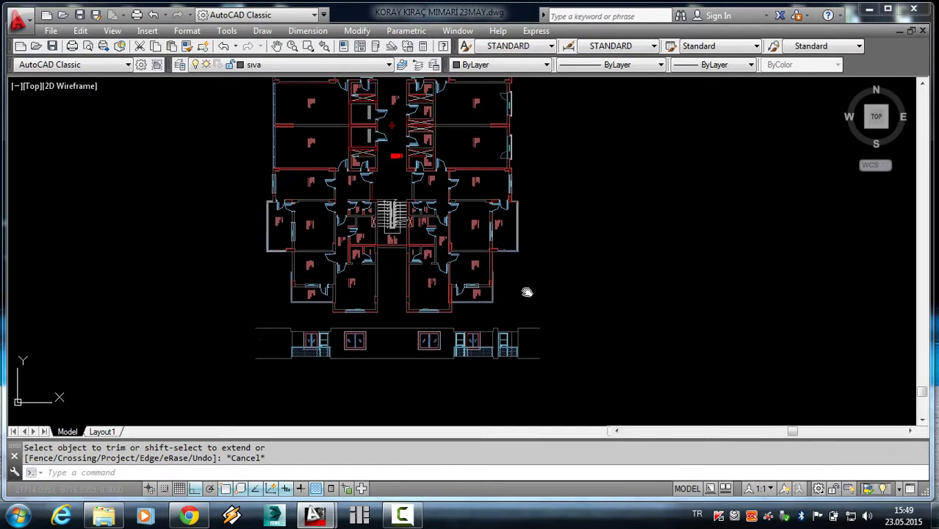
scroll(503, 314, up, 1)
scroll(514, 313, up, 5)
scroll(516, 309, down, 2)
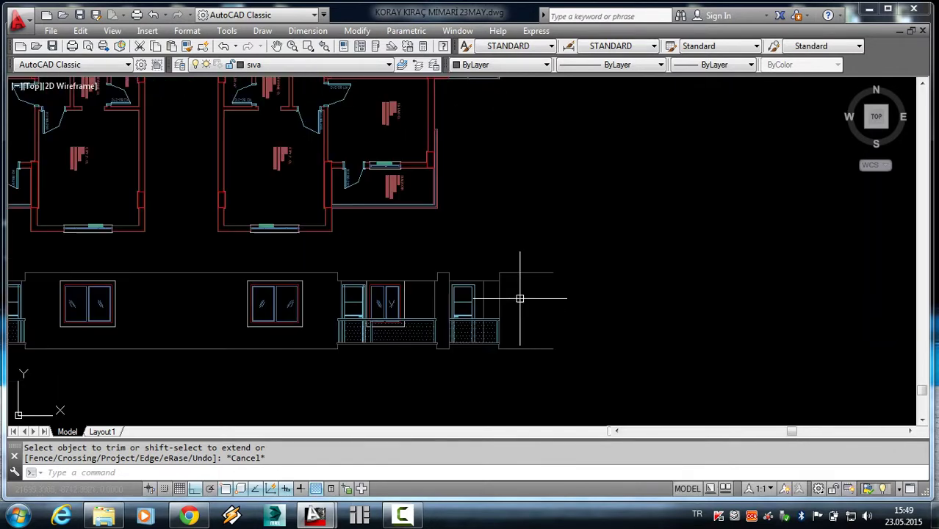
middle_drag(517, 121, 518, 184)
Draw a vertical construction line from an outer wall corner of the plan down through the facade.
key(Escape)
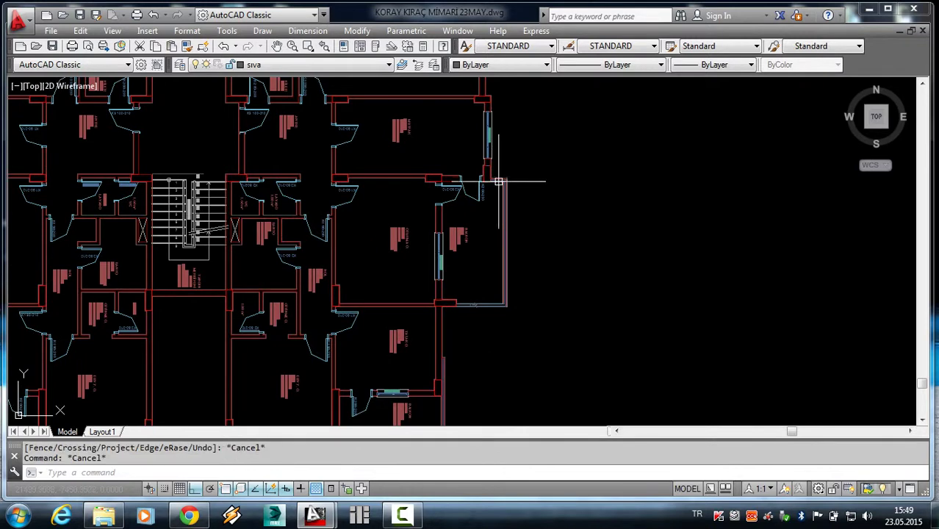
text(xl)
key(Return)
scroll(507, 192, up, 5)
scroll(487, 215, up, 2)
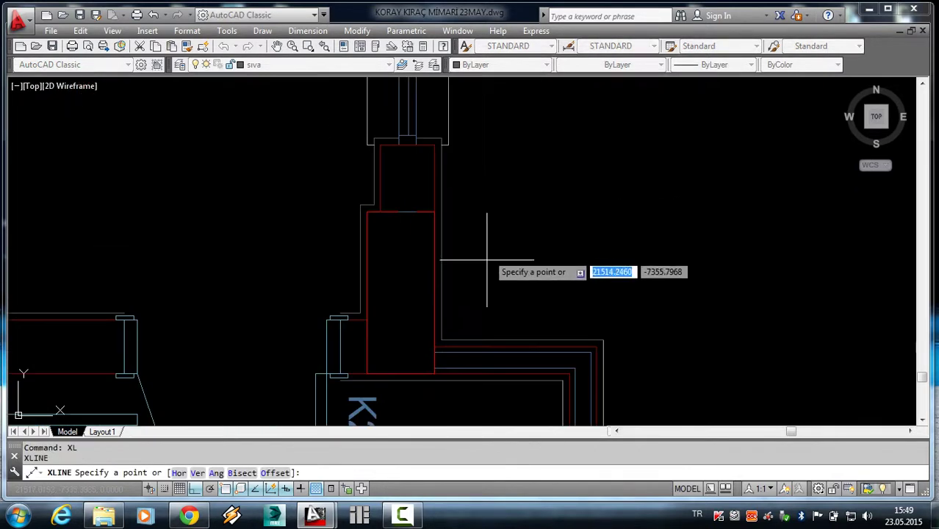
scroll(451, 309, up, 3)
click(479, 200)
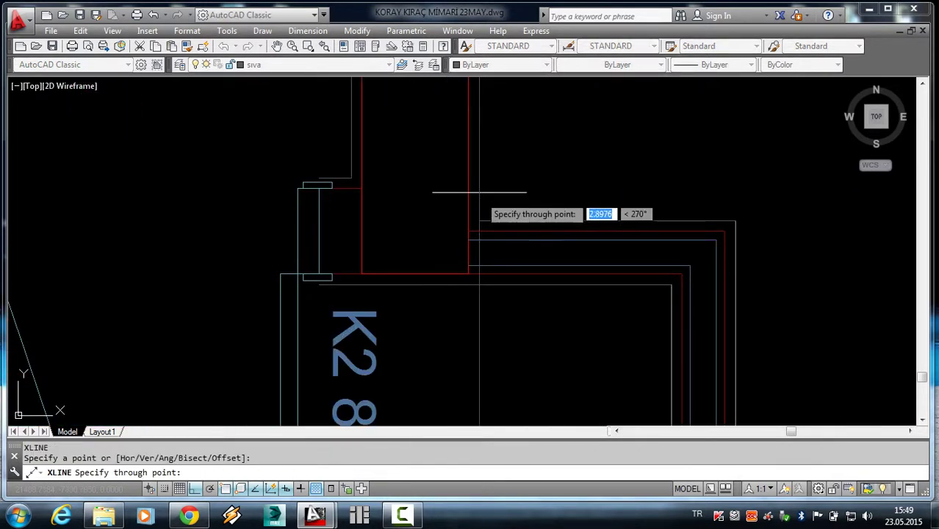
click(479, 213)
key(Return)
scroll(499, 191, down, 5)
scroll(518, 319, down, 3)
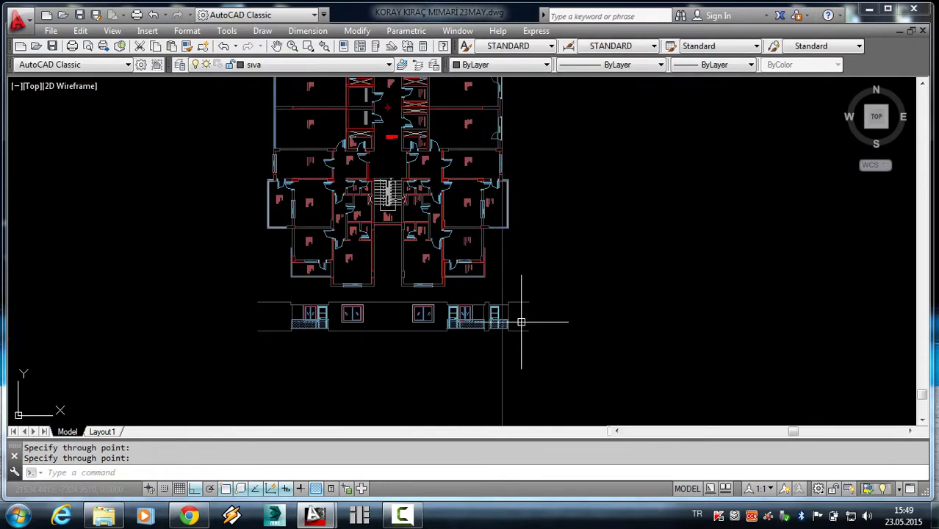
scroll(512, 343, up, 2)
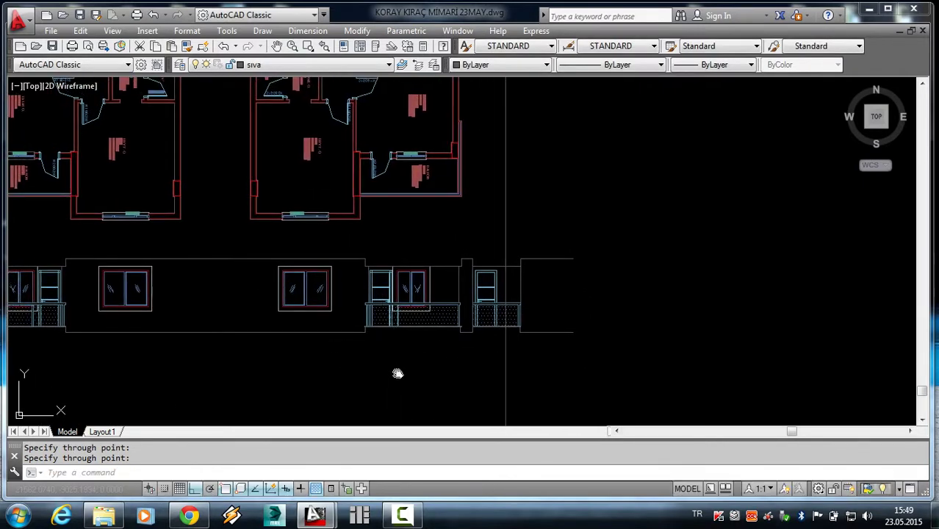
middle_drag(396, 373, 471, 414)
scroll(444, 381, down, 2)
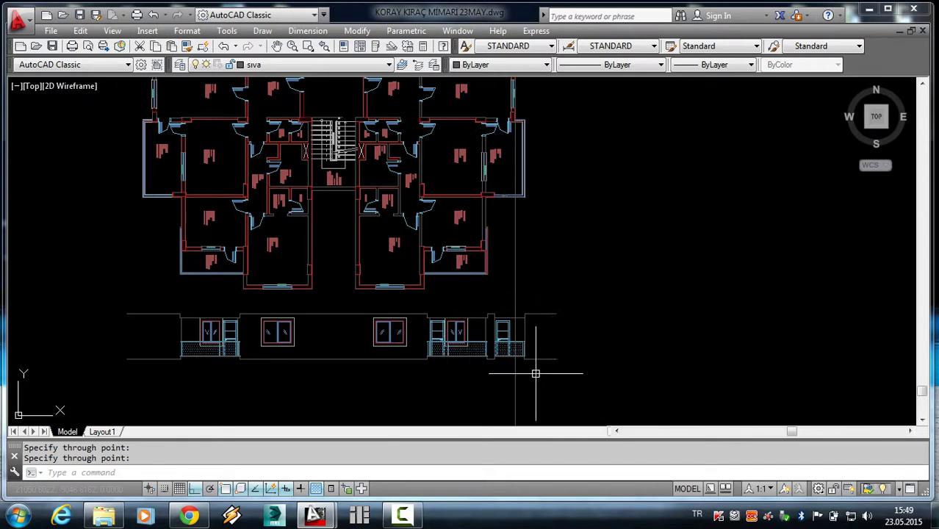
scroll(518, 327, up, 4)
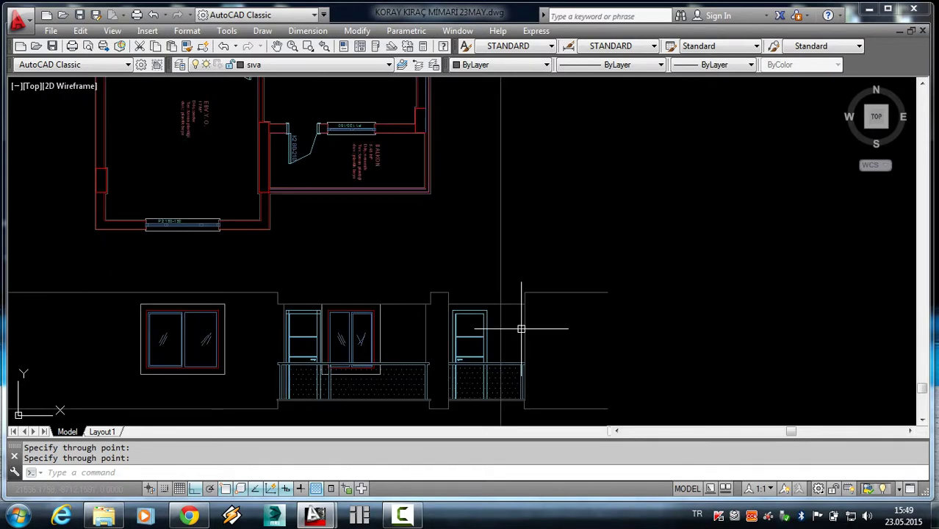
scroll(556, 314, down, 3)
scroll(394, 344, down, 3)
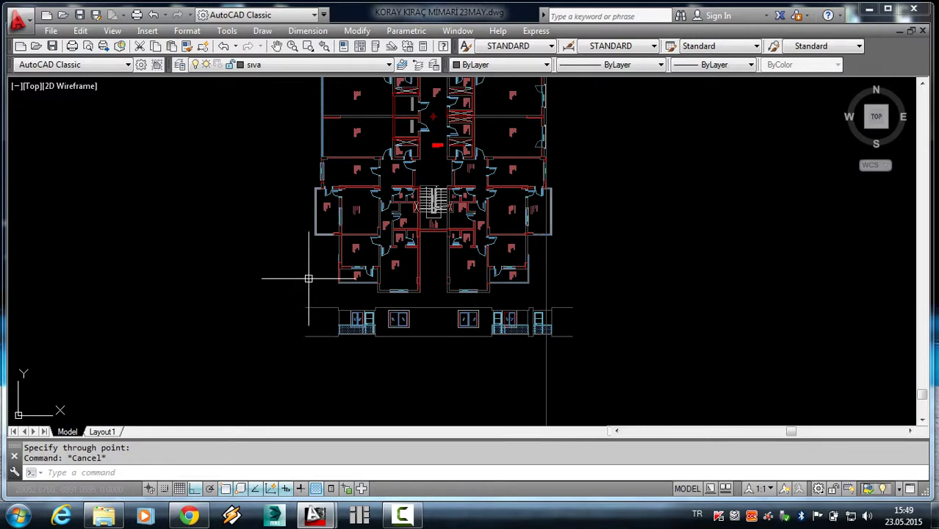
scroll(308, 279, up, 2)
scroll(350, 335, up, 4)
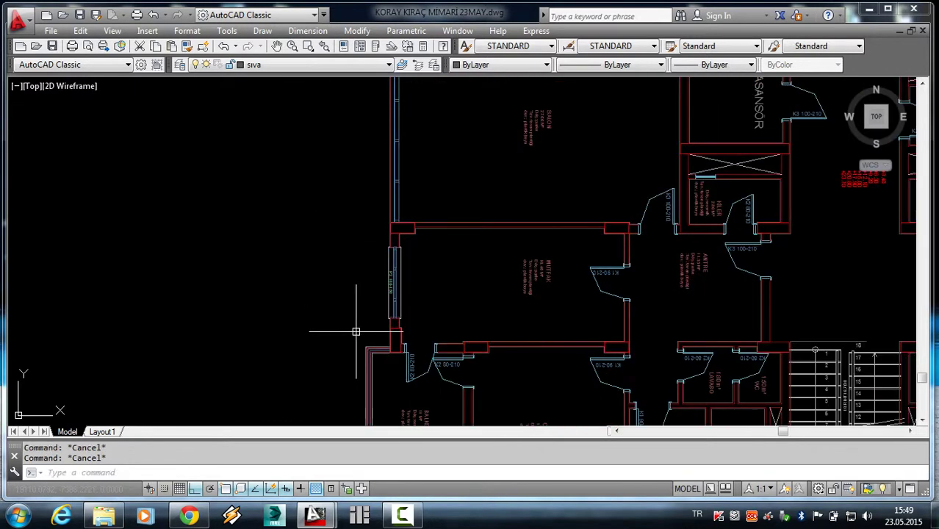
Draw a second vertical construction line from the wall corner by door K2 80-210.
text(xl)
key(Return)
scroll(397, 331, up, 2)
scroll(373, 360, up, 2)
scroll(374, 342, down, 4)
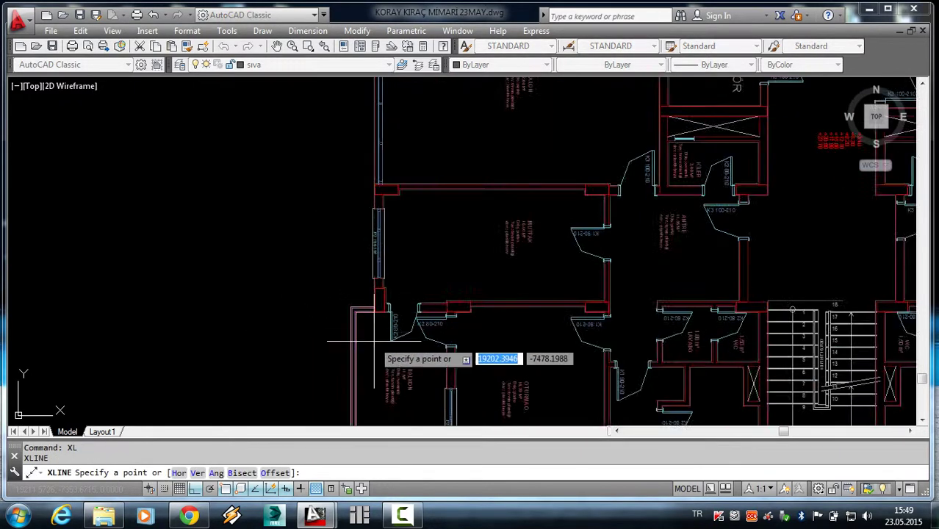
scroll(375, 341, up, 3)
click(356, 204)
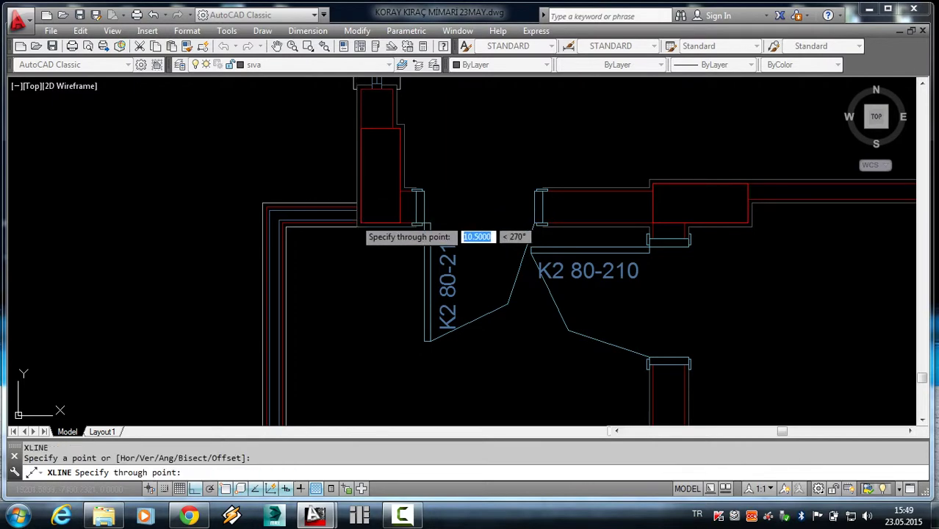
click(358, 221)
key(Return)
scroll(365, 263, down, 5)
scroll(366, 149, down, 3)
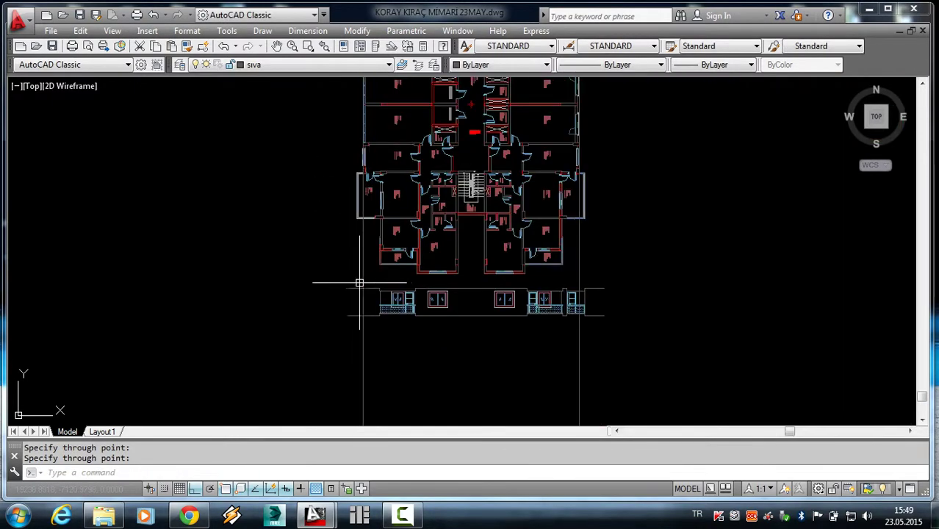
scroll(353, 272, down, 1)
scroll(339, 309, up, 5)
scroll(341, 324, up, 1)
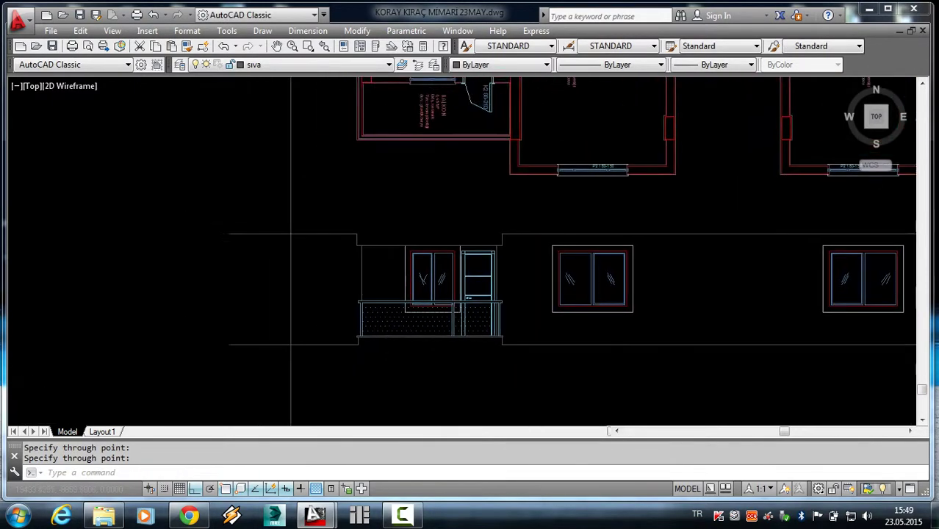
scroll(381, 350, down, 5)
middle_drag(522, 386, 461, 373)
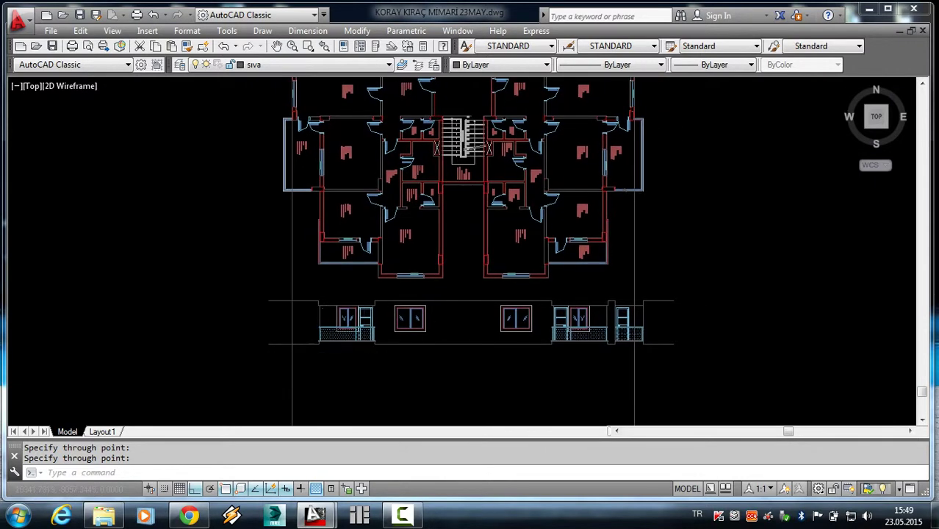
Trim the horizontal line stubs sticking out past the facade's left and right ends.
text(te)
key(Return)
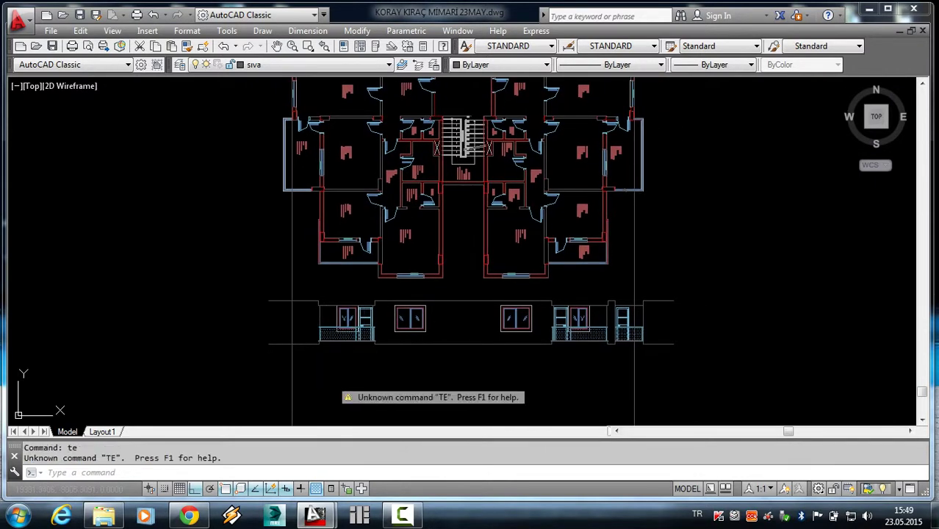
key(Escape)
text(r)
key(Return)
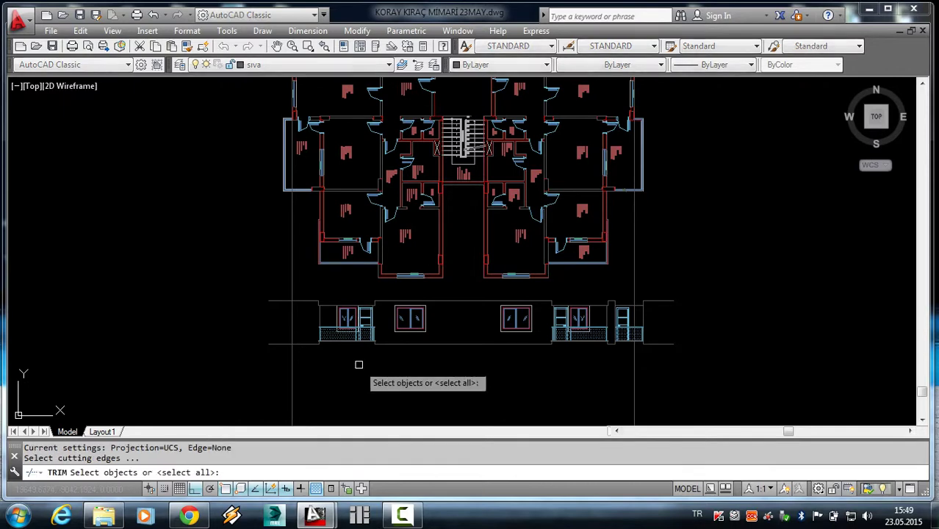
key(Return)
click(283, 335)
click(240, 278)
scroll(656, 332, up, 2)
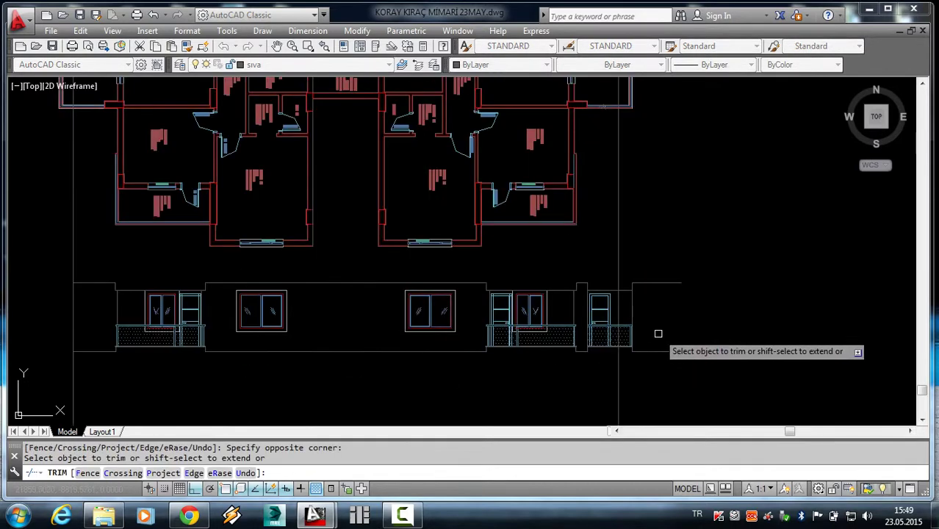
click(689, 367)
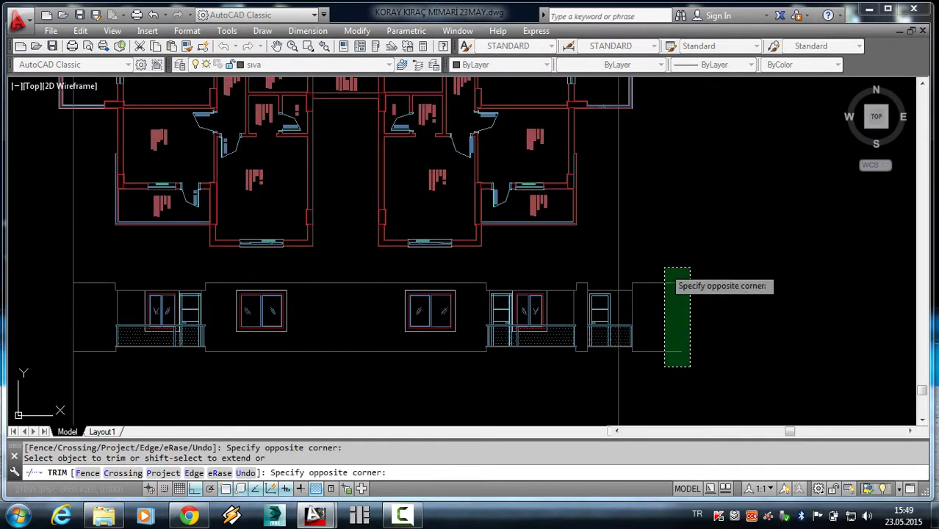
click(666, 264)
scroll(646, 335, up, 3)
scroll(618, 295, down, 2)
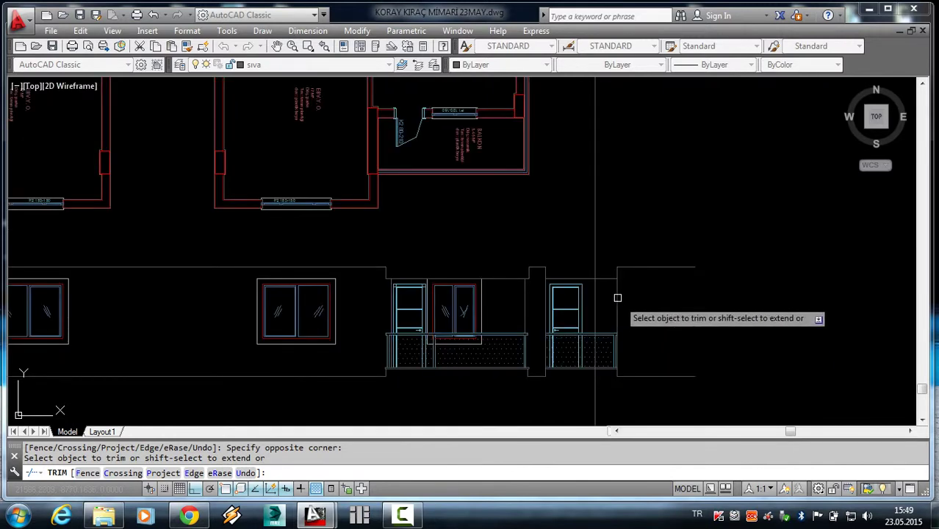
scroll(612, 286, up, 4)
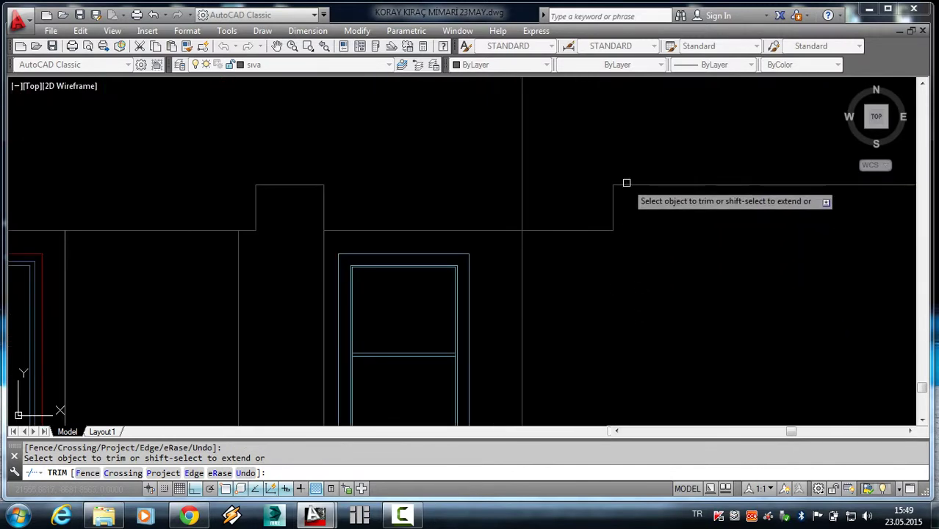
scroll(614, 191, down, 3)
scroll(615, 345, up, 2)
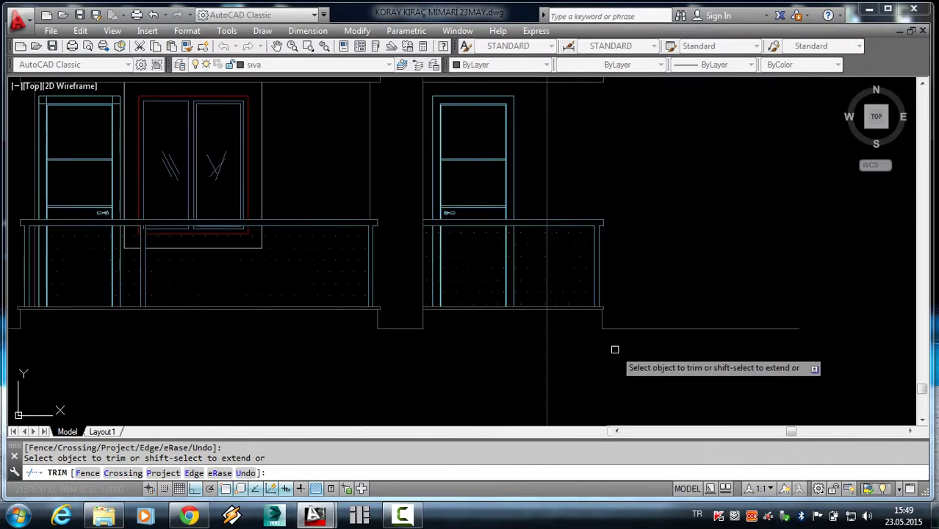
key(Escape)
Erase the stray horizontal lines below the balcony.
click(630, 330)
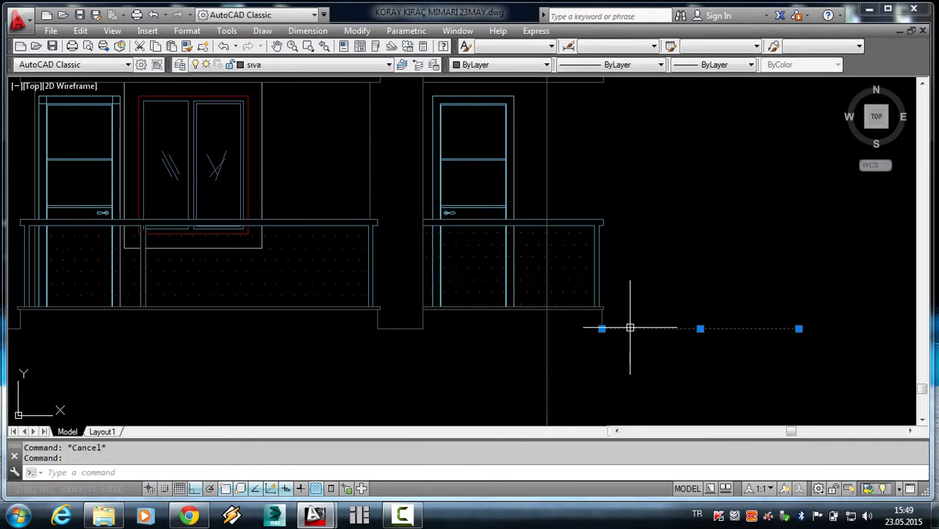
scroll(610, 195, down, 2)
scroll(623, 205, down, 2)
text(e)
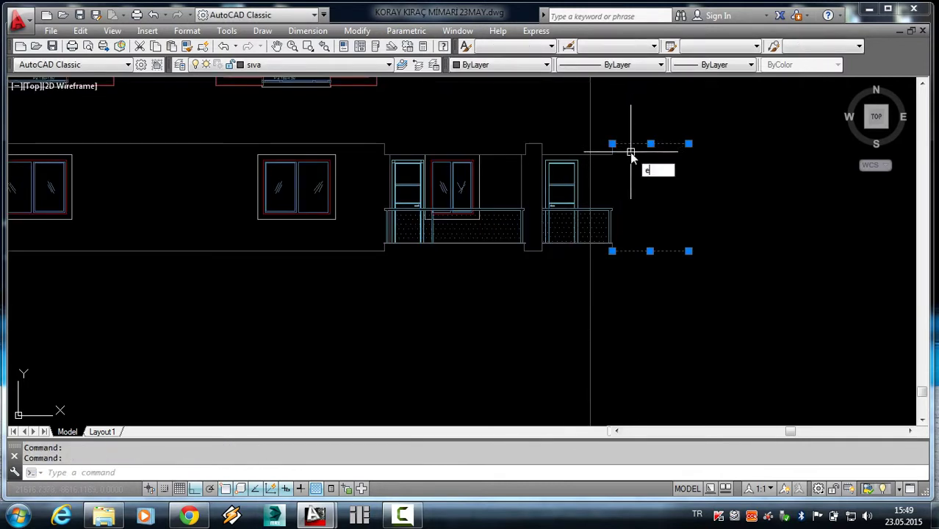
key(Return)
Start another all-edges trim while zooming over the elevation, then end it.
text(tr)
key(Return)
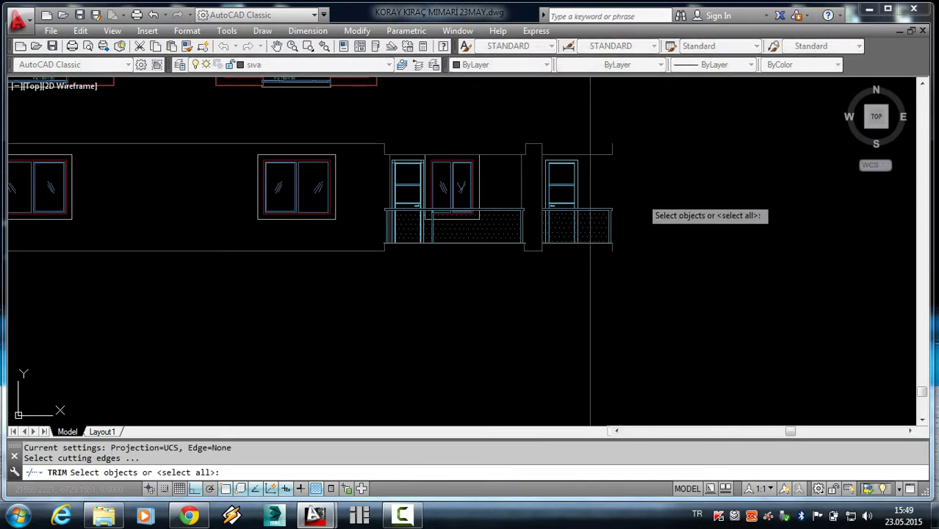
key(Return)
scroll(595, 235, up, 3)
scroll(610, 253, down, 2)
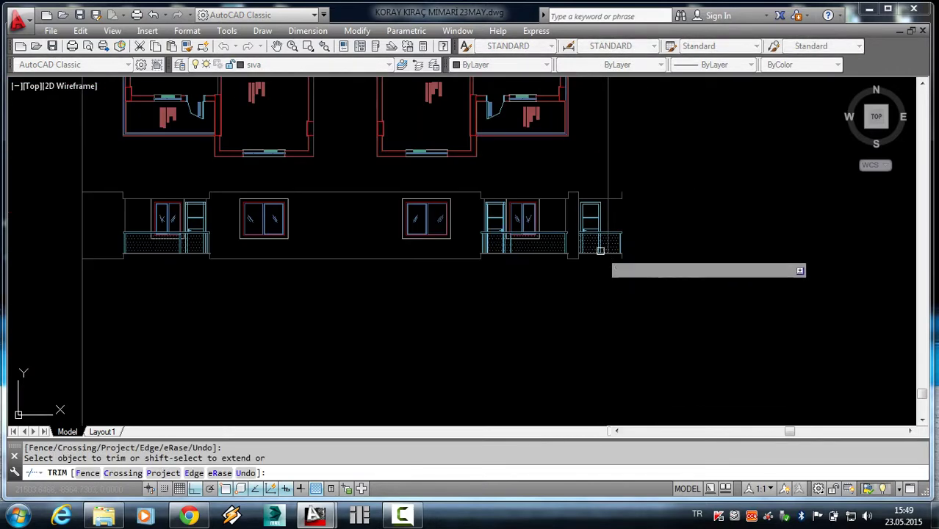
scroll(612, 265, up, 4)
scroll(626, 272, down, 3)
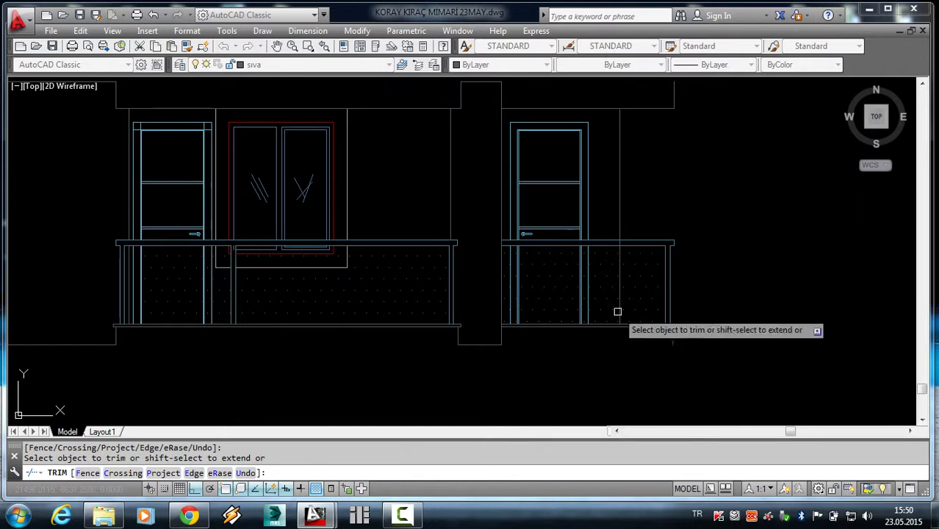
scroll(623, 213, down, 3)
key(Escape)
key(Escape)
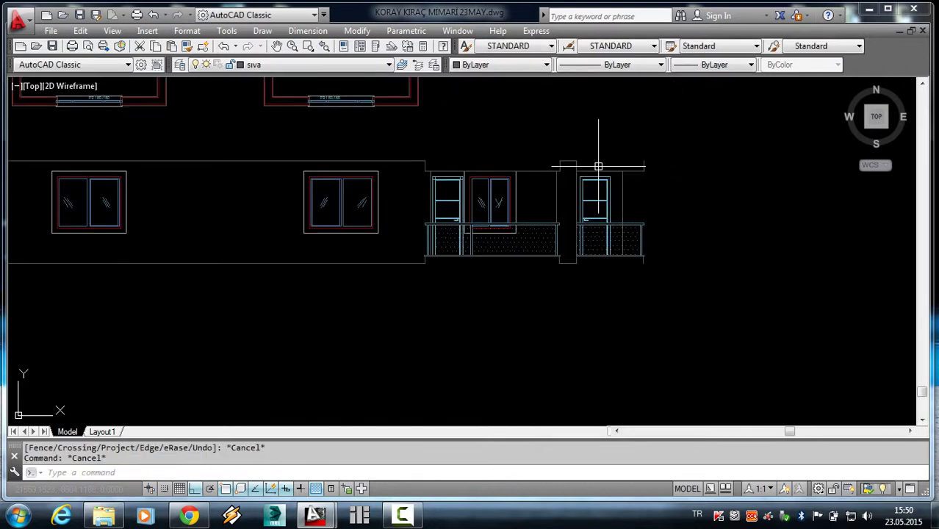
Bring the floor plans into view and select a leftover projection line.
scroll(628, 261, up, 4)
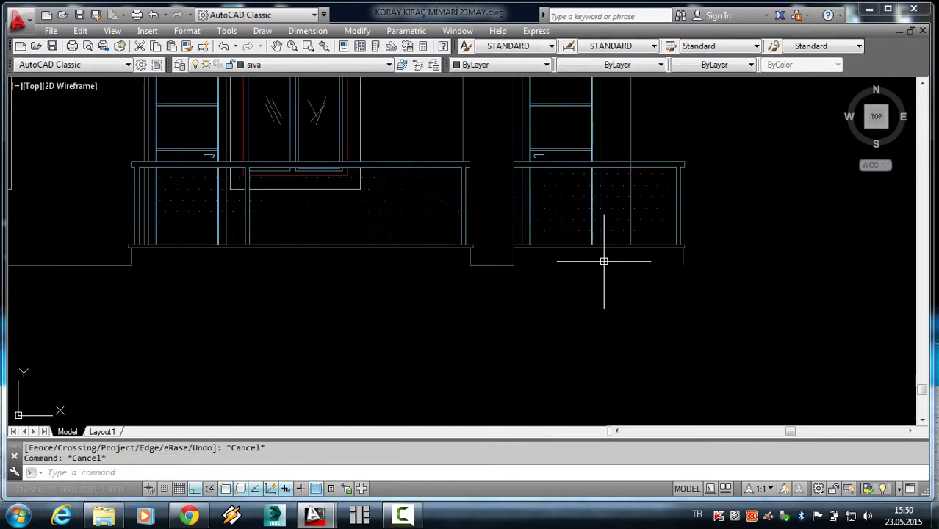
scroll(624, 259, down, 4)
scroll(650, 260, down, 2)
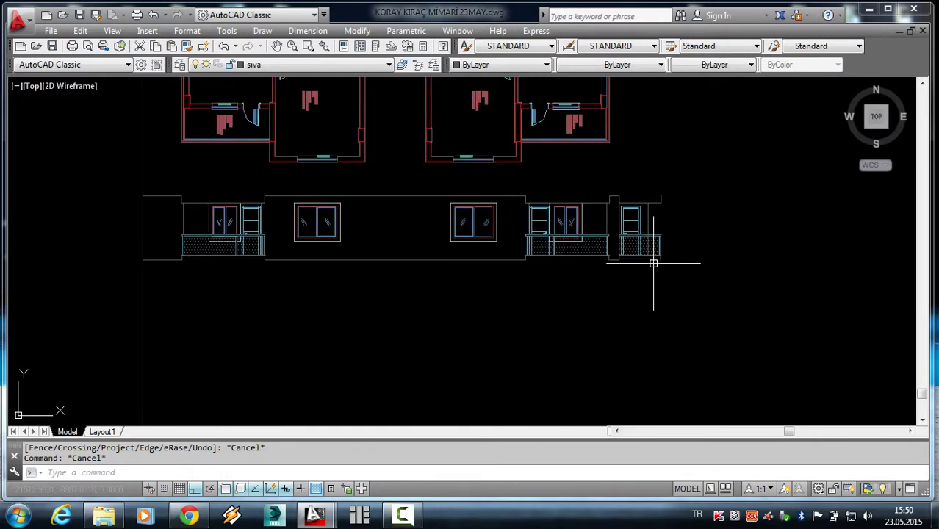
middle_drag(631, 279, 604, 326)
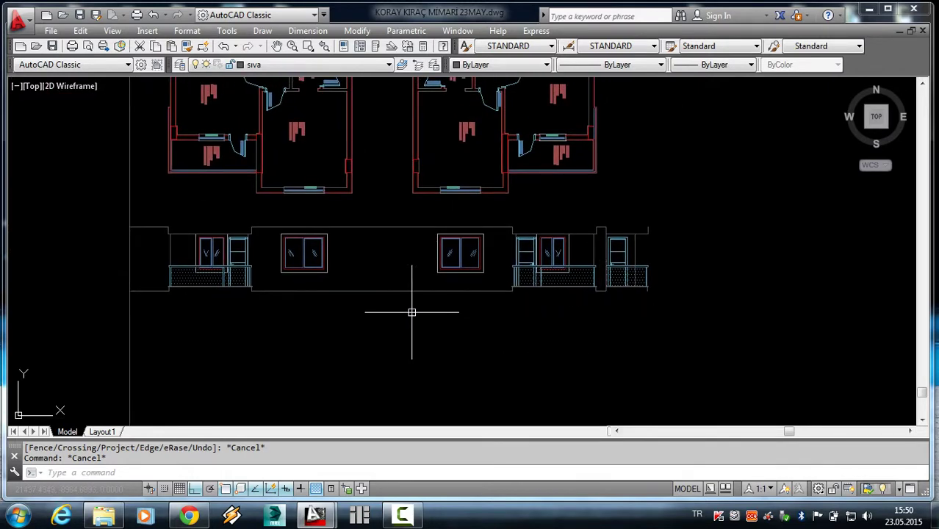
click(148, 227)
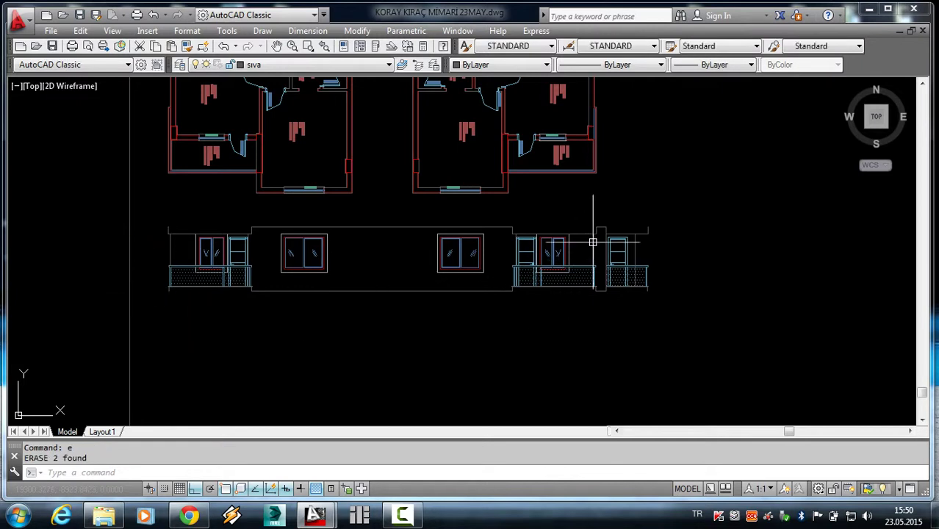
scroll(615, 230, up, 5)
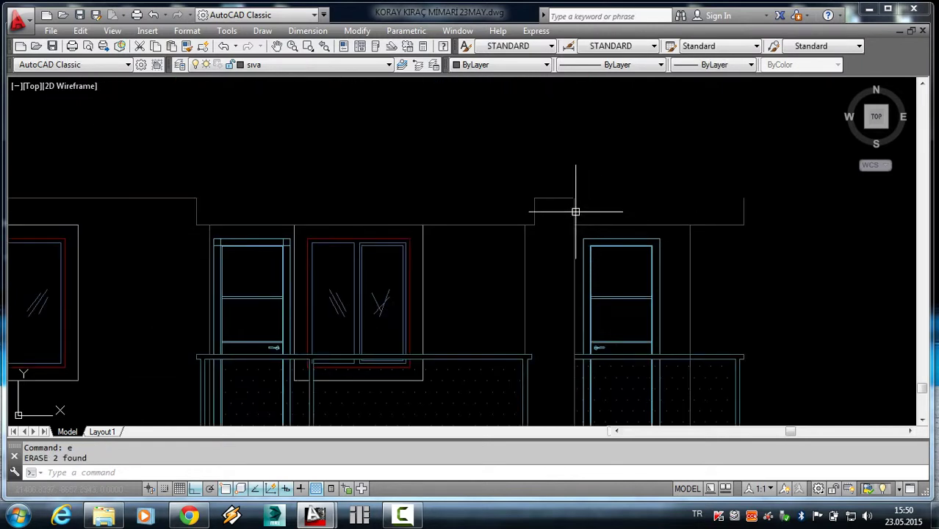
scroll(532, 214, down, 4)
scroll(548, 170, up, 4)
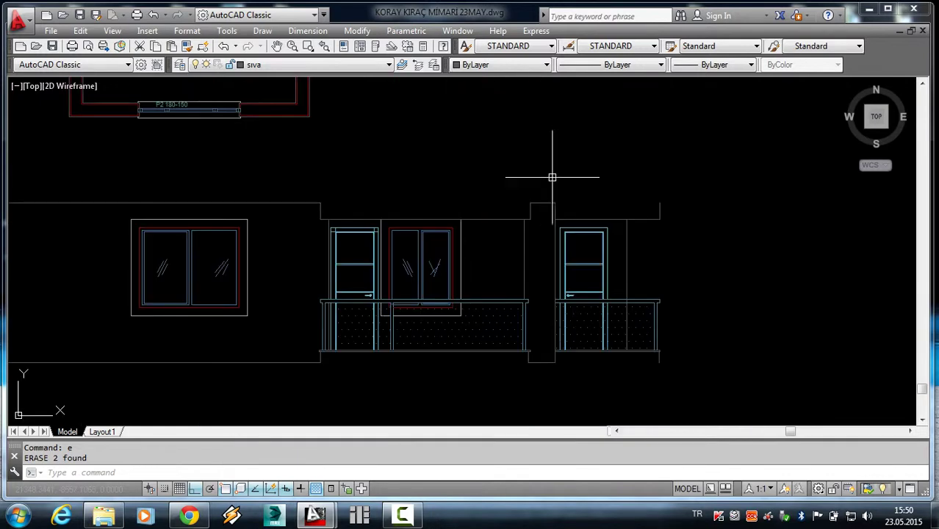
Mirror the 55-object rightmost balcony door unit across the vertical centre axis, keeping the original.
click(712, 399)
click(545, 178)
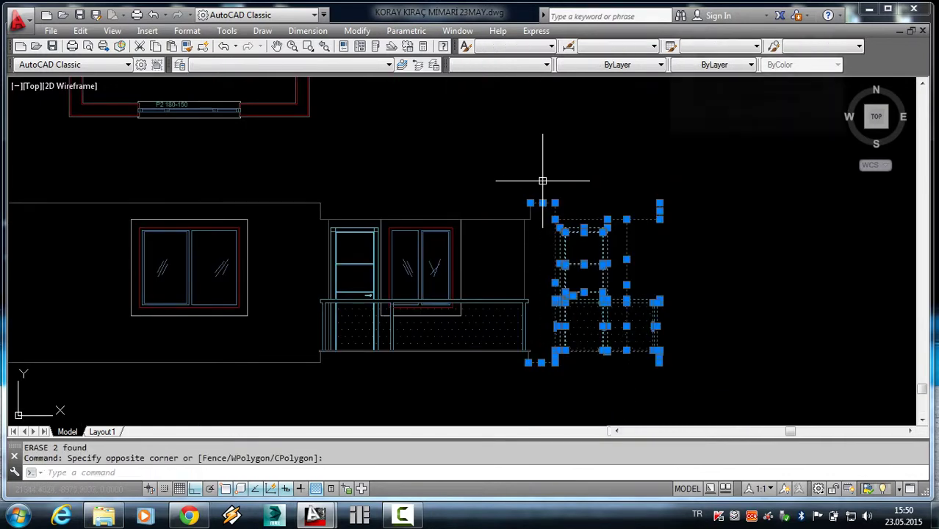
scroll(536, 177, down, 3)
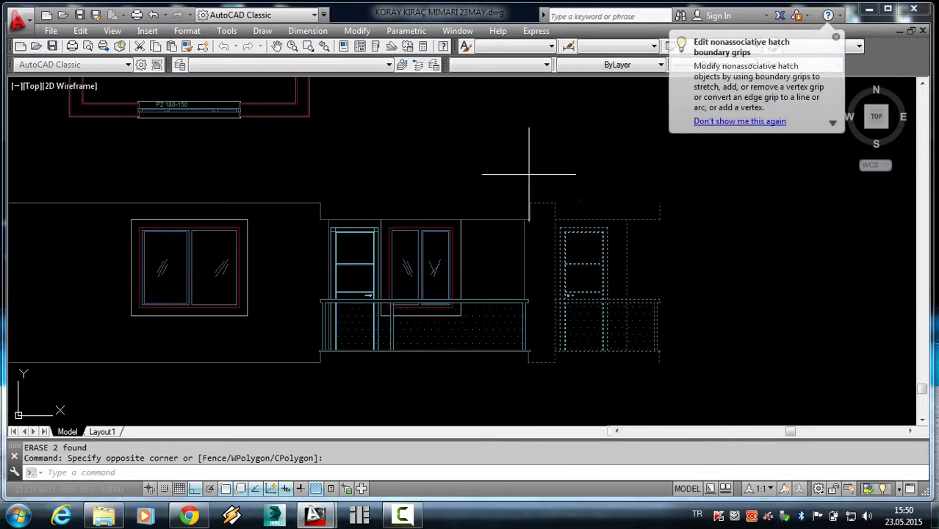
text(i)
key(Return)
scroll(336, 88, up, 3)
scroll(336, 88, up, 3)
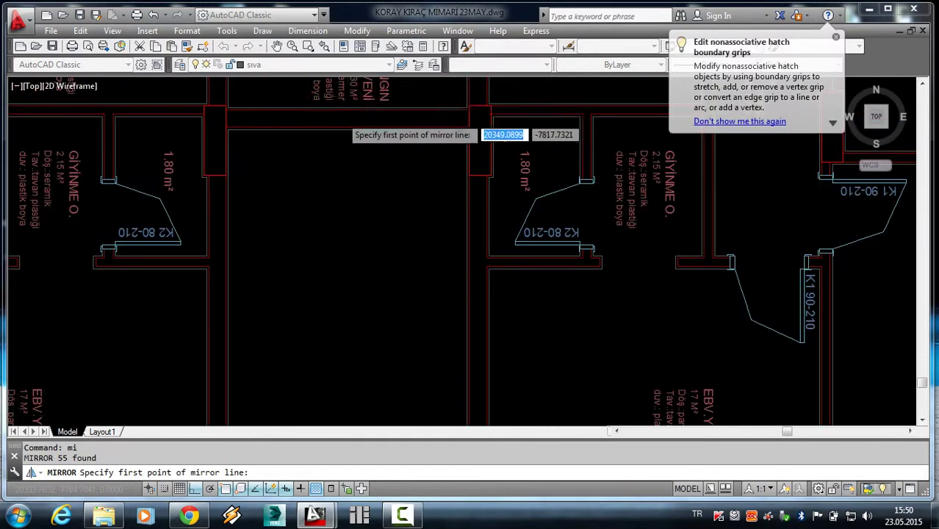
scroll(344, 133, up, 2)
click(350, 156)
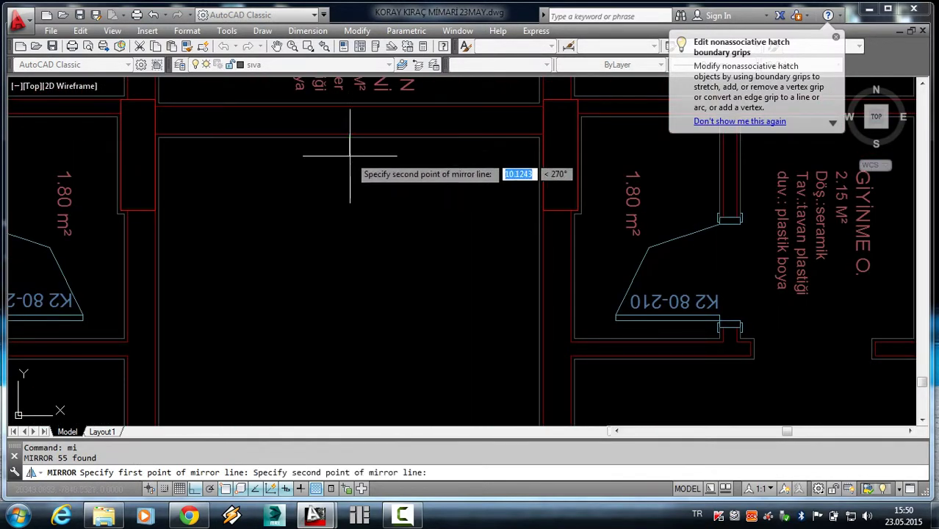
click(349, 193)
key(Return)
scroll(351, 180, down, 5)
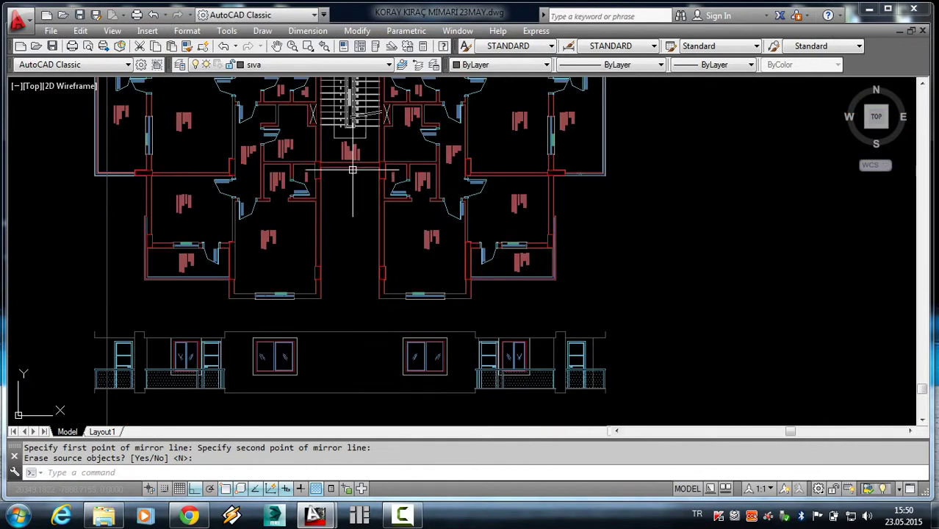
mouse_move(360, 398)
middle_down()
mouse_move(386, 325)
mouse_move(363, 351)
middle_up()
scroll(362, 358, down, 4)
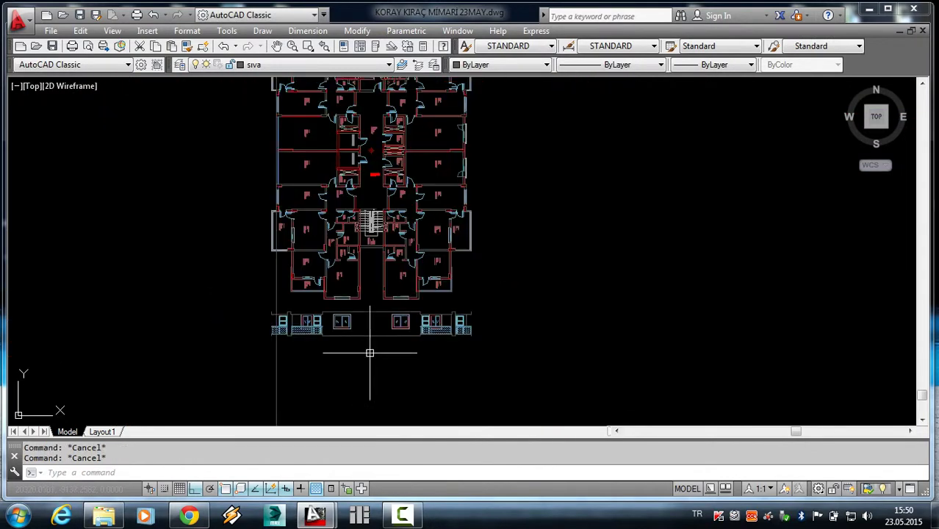
scroll(308, 330, up, 3)
scroll(284, 330, down, 2)
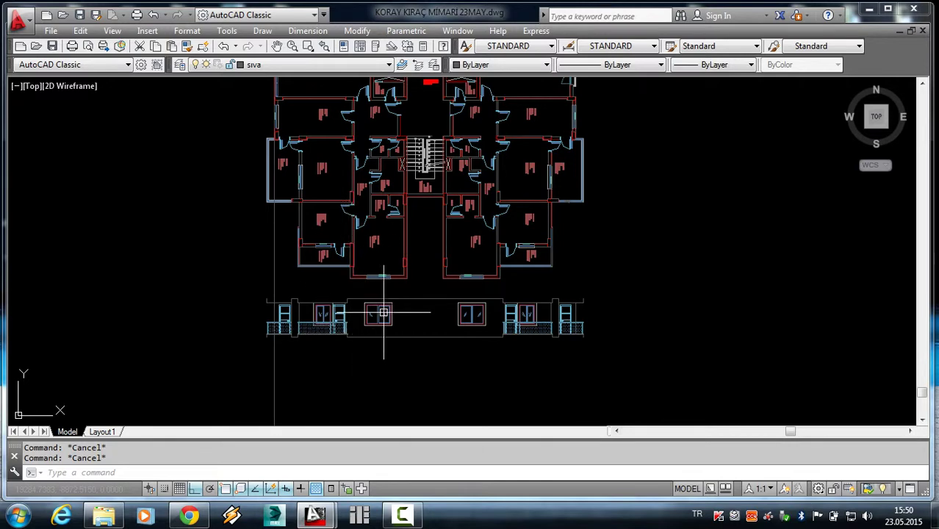
scroll(411, 294, up, 2)
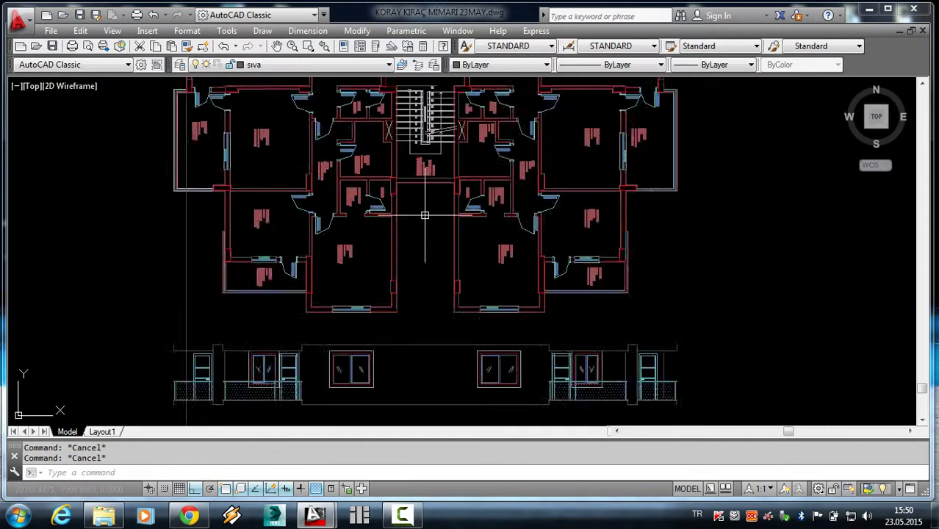
scroll(404, 334, down, 2)
Attempt a projection line from the balcony wall corner, cancel it, and bring the elevation into view.
scroll(326, 263, up, 2)
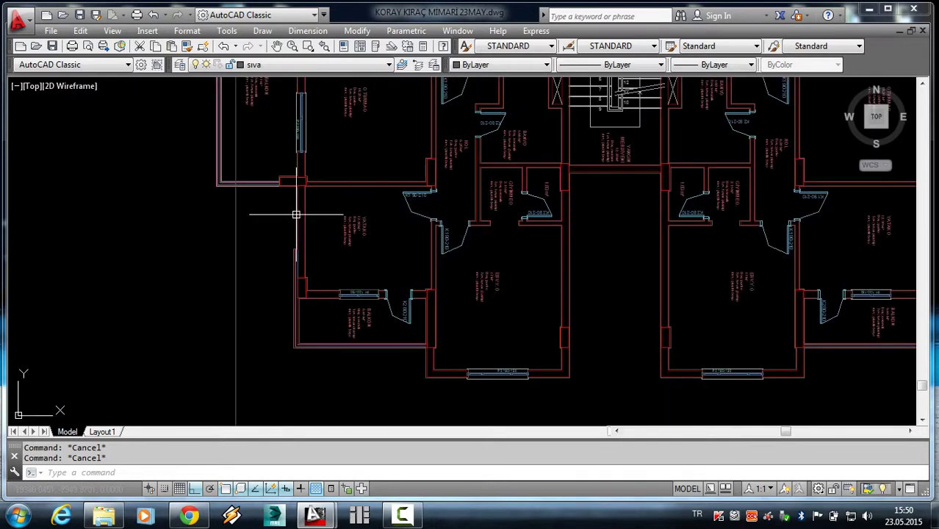
scroll(308, 213, down, 2)
scroll(315, 257, up, 2)
scroll(324, 229, up, 1)
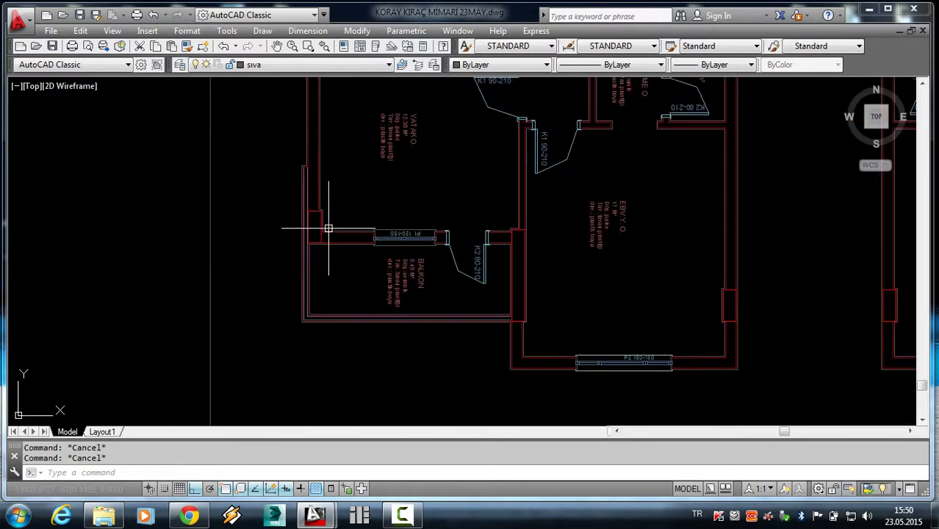
scroll(331, 227, down, 3)
key(Return)
scroll(340, 227, up, 5)
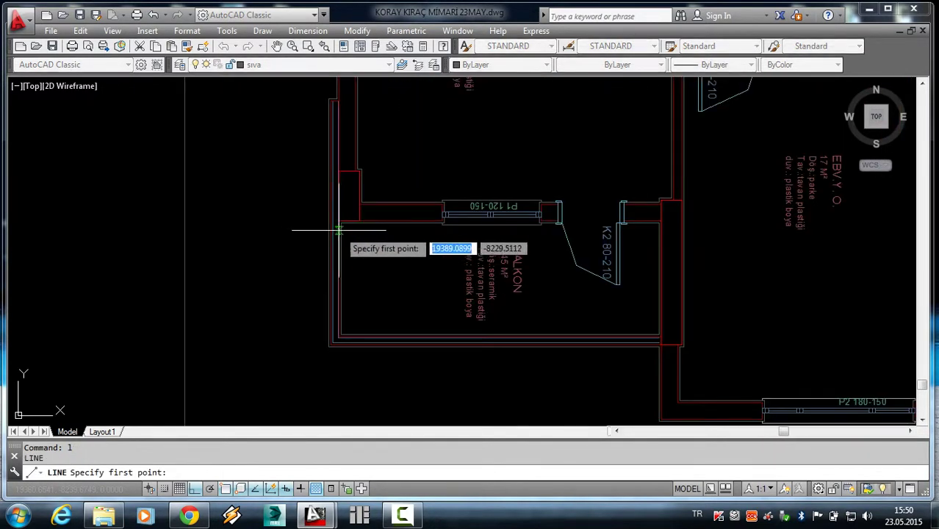
scroll(339, 218, up, 1)
scroll(340, 210, down, 1)
scroll(316, 210, down, 2)
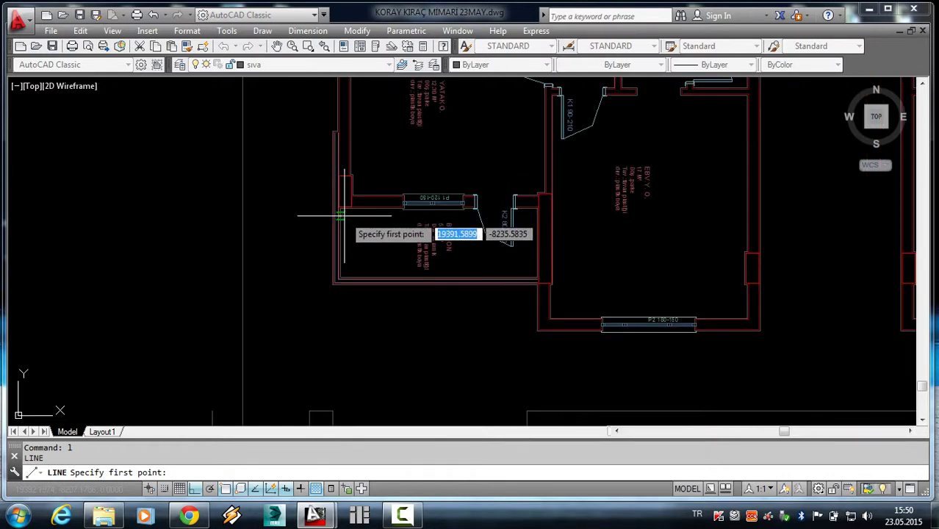
scroll(316, 199, up, 2)
scroll(338, 214, up, 3)
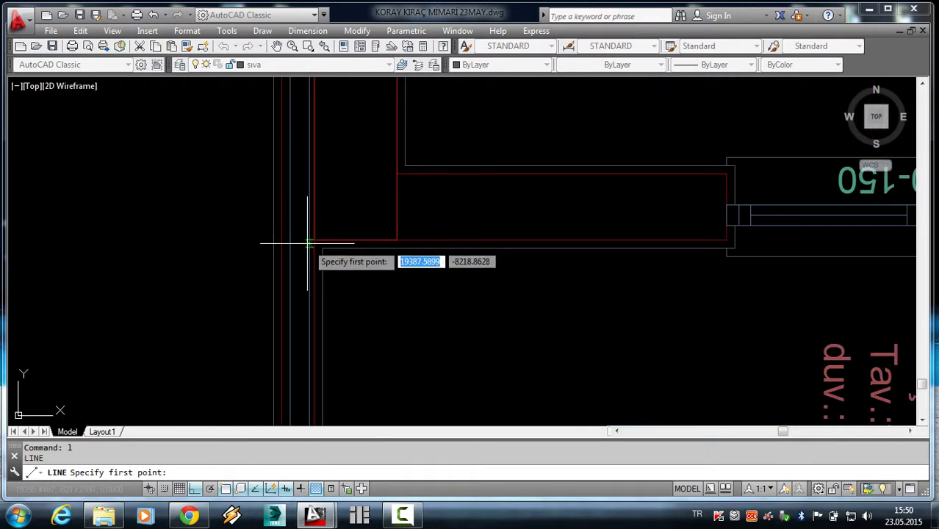
click(308, 242)
scroll(311, 239, down, 2)
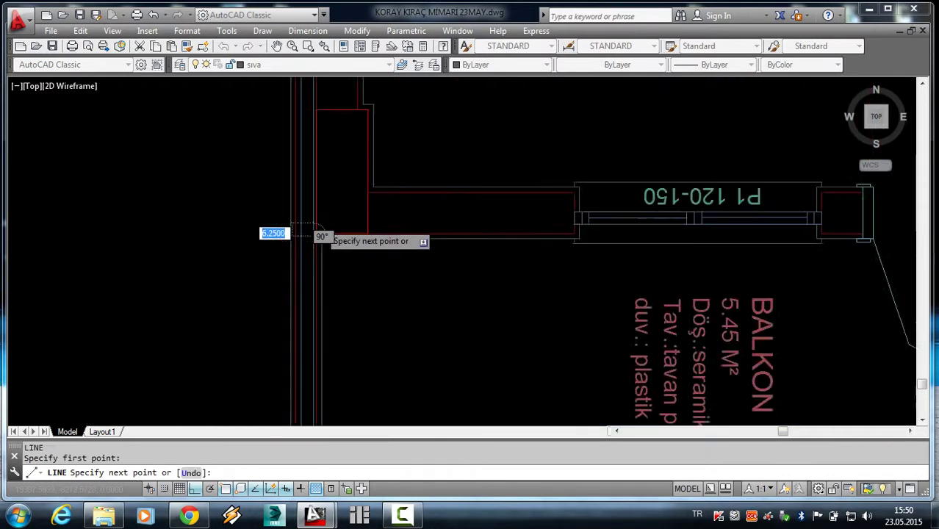
scroll(316, 294, down, 2)
scroll(324, 316, down, 2)
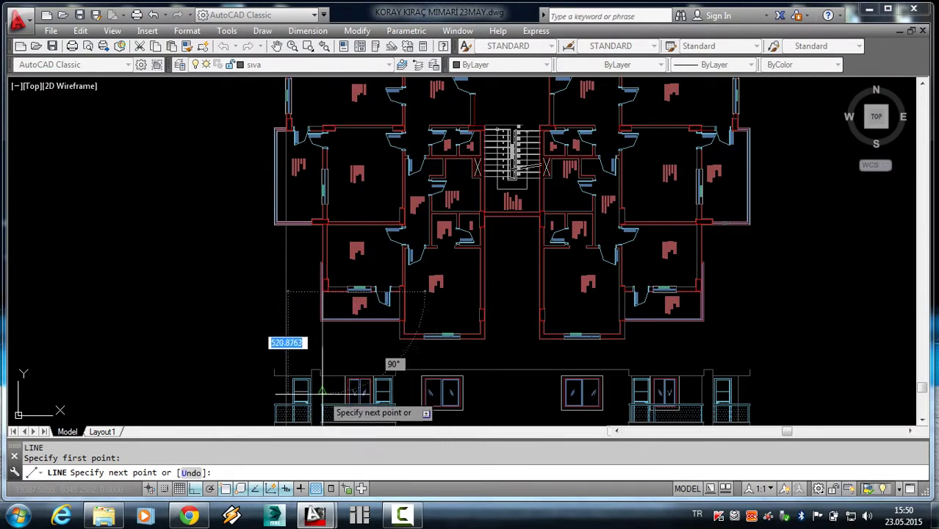
key(Escape)
scroll(406, 336, up, 2)
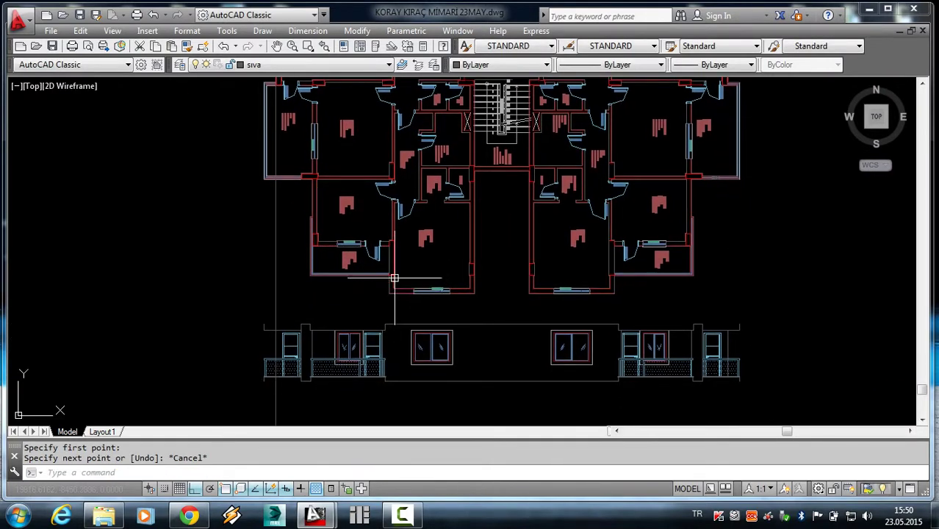
scroll(381, 236, up, 3)
middle_drag(379, 278, 382, 199)
scroll(371, 321, down, 2)
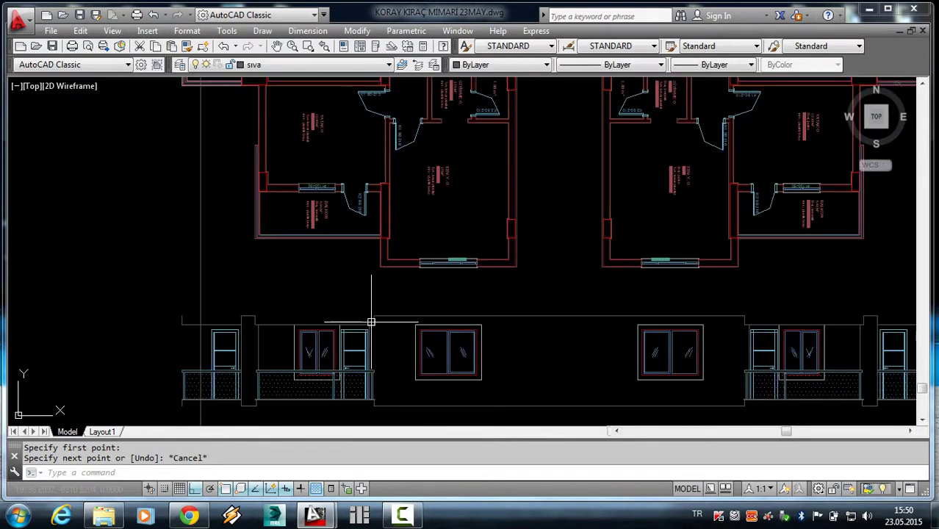
scroll(382, 286, up, 2)
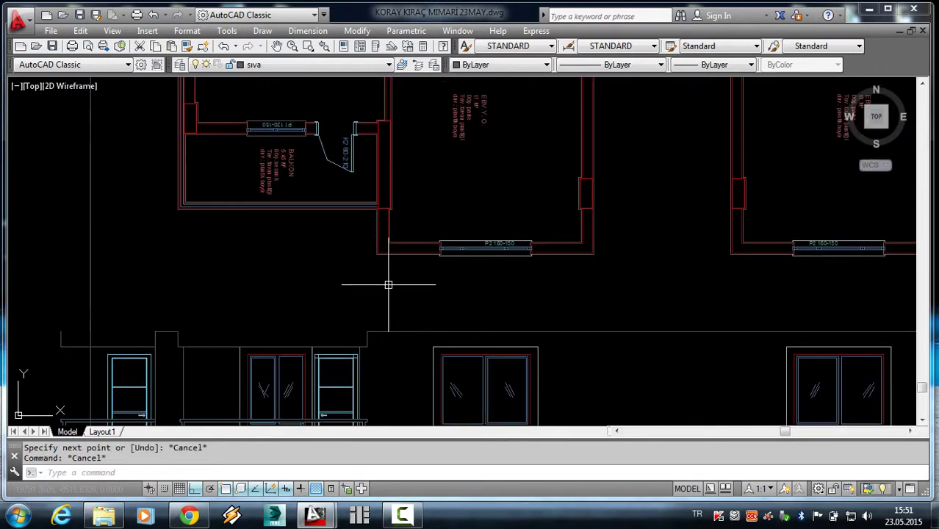
text(l)
Draw a vertical line from a plan wall corner straight down below the facade.
key(Return)
scroll(377, 199, up, 3)
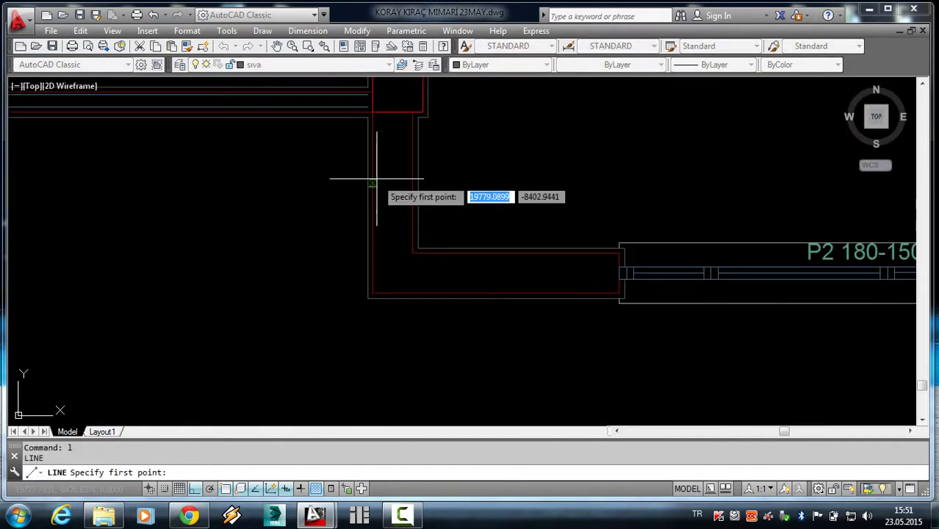
scroll(369, 129, down, 1)
scroll(369, 125, up, 2)
click(372, 110)
scroll(371, 121, down, 3)
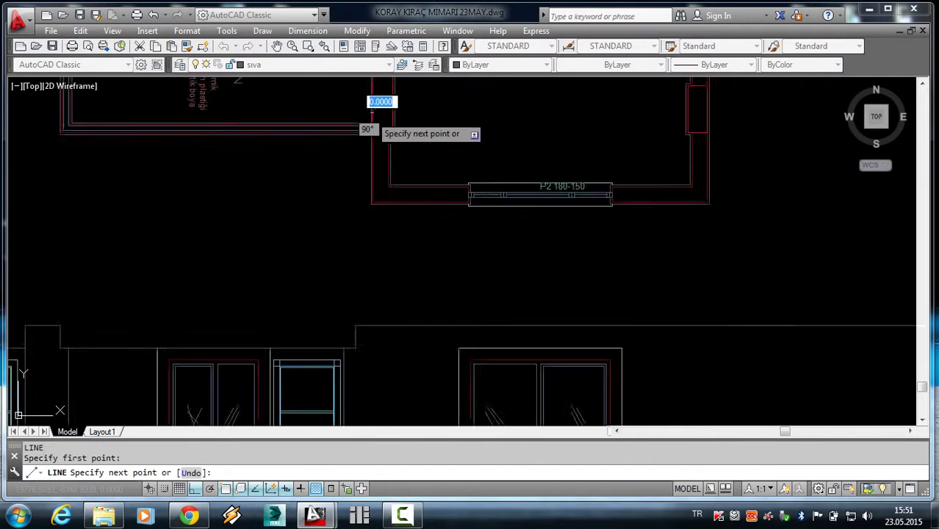
scroll(369, 220, down, 1)
scroll(367, 283, up, 3)
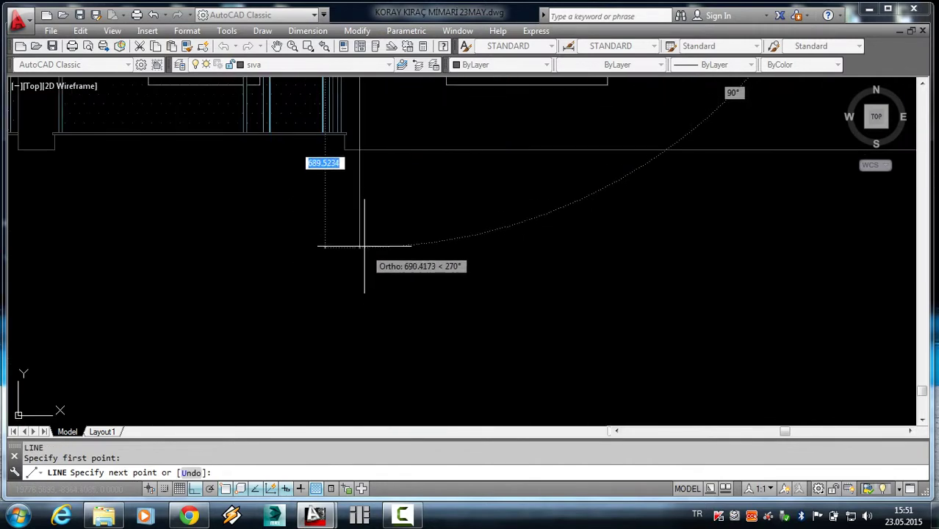
click(365, 206)
key(Return)
scroll(381, 251, down, 2)
scroll(383, 349, down, 2)
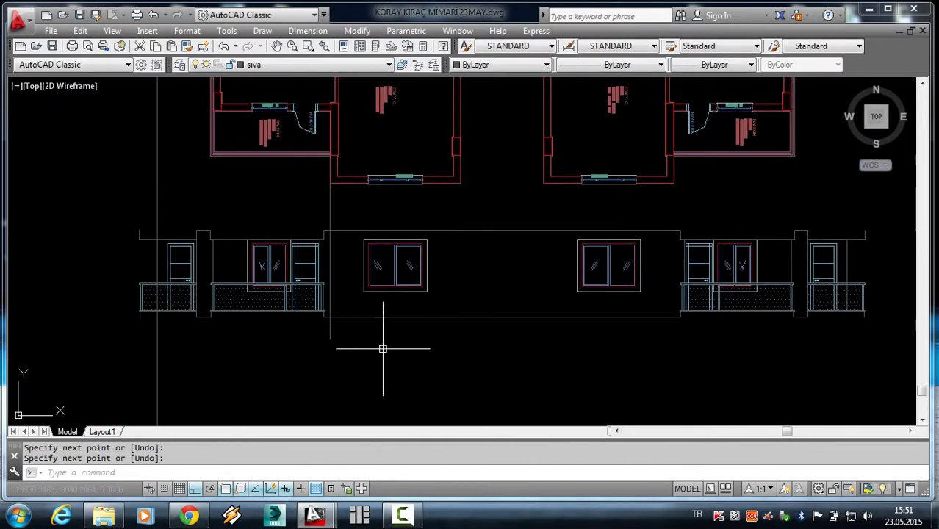
Retry projection lines from the plan's wall corners, cancelling two unfinished attempts.
text(l)
key(Return)
scroll(441, 198, up, 4)
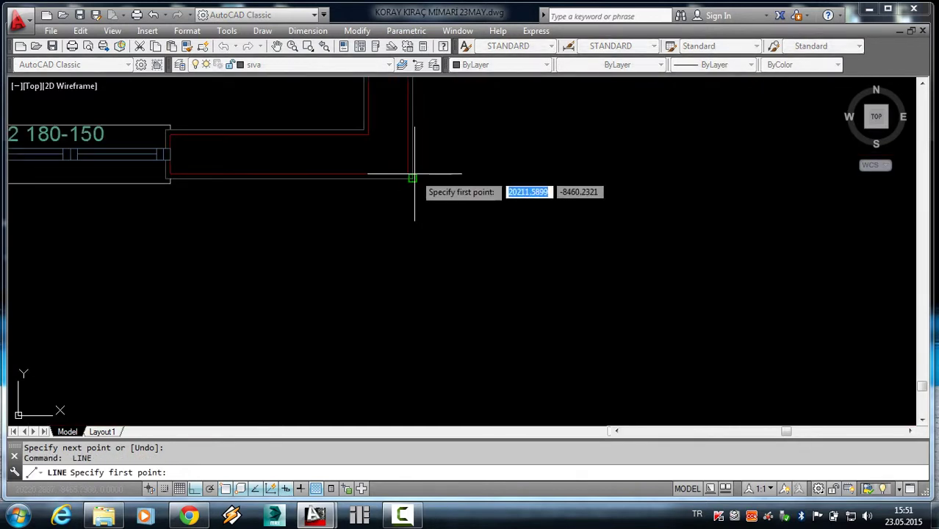
key(Escape)
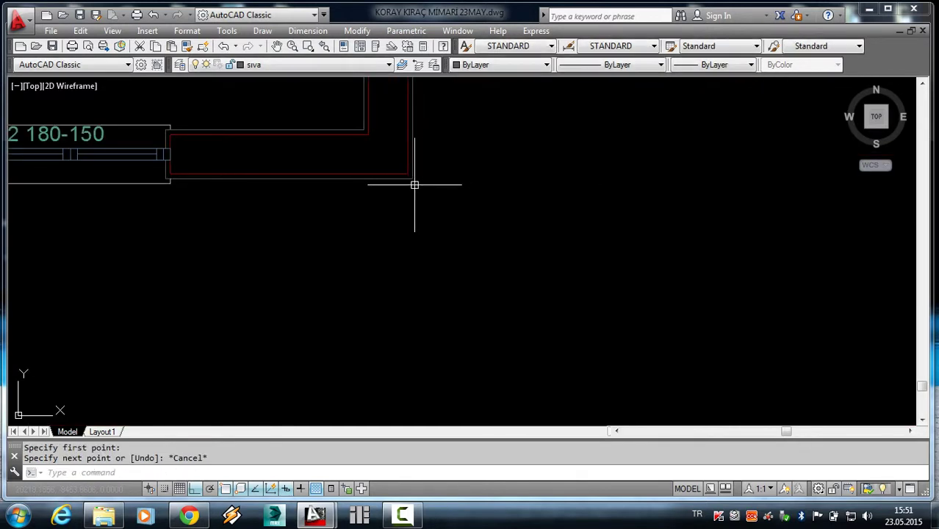
key(Return)
scroll(398, 176, up, 2)
click(396, 168)
scroll(430, 378, down, 2)
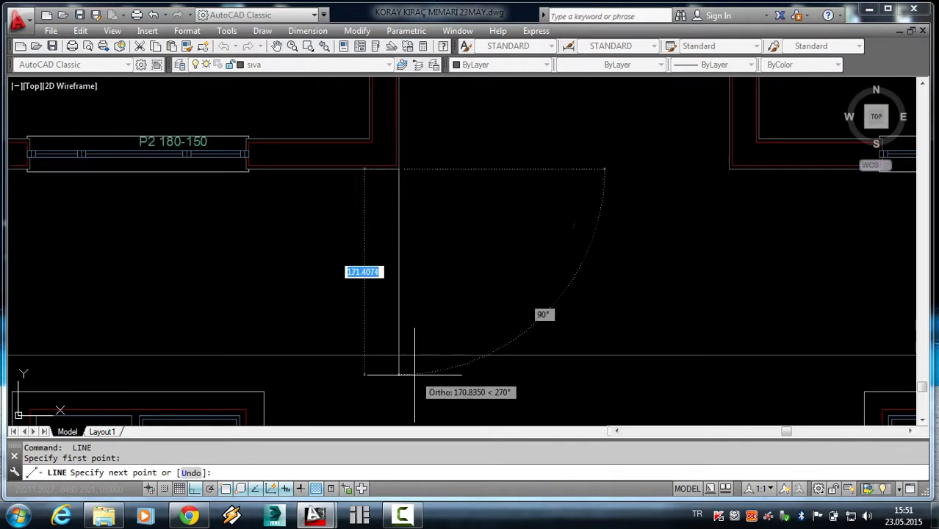
scroll(418, 269, down, 2)
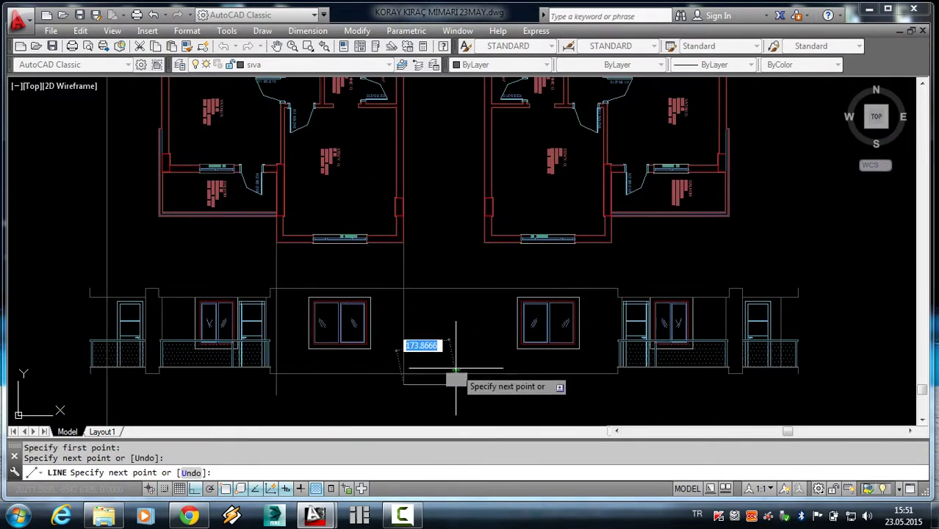
key(Escape)
scroll(496, 300, up, 3)
scroll(491, 224, up, 3)
Drop a vertical line from the next wall corner down past the elevation.
key(Return)
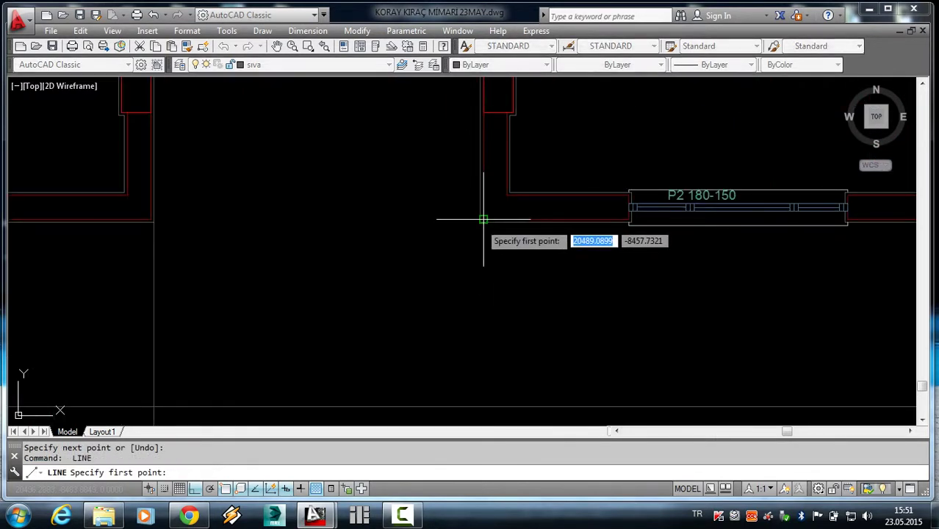
click(485, 220)
scroll(479, 235, down, 4)
click(484, 394)
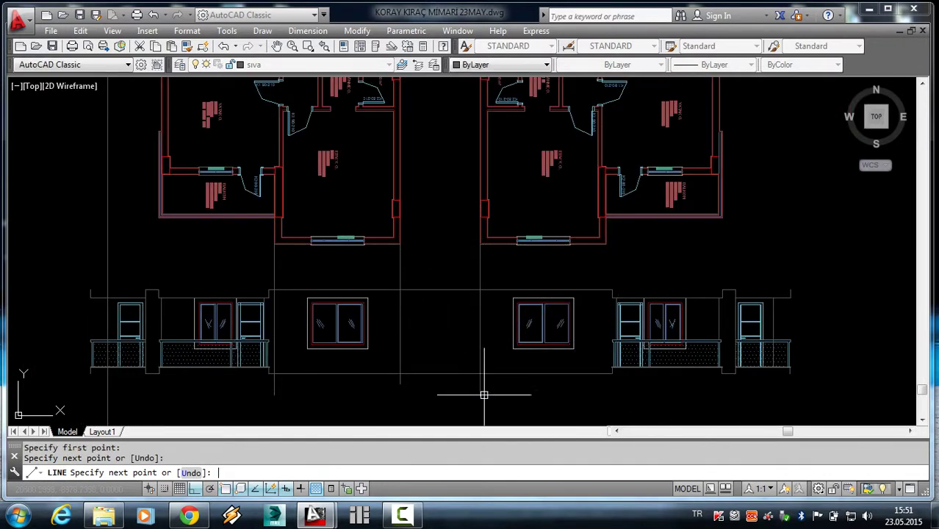
key(Return)
scroll(463, 394, down, 3)
scroll(536, 349, up, 3)
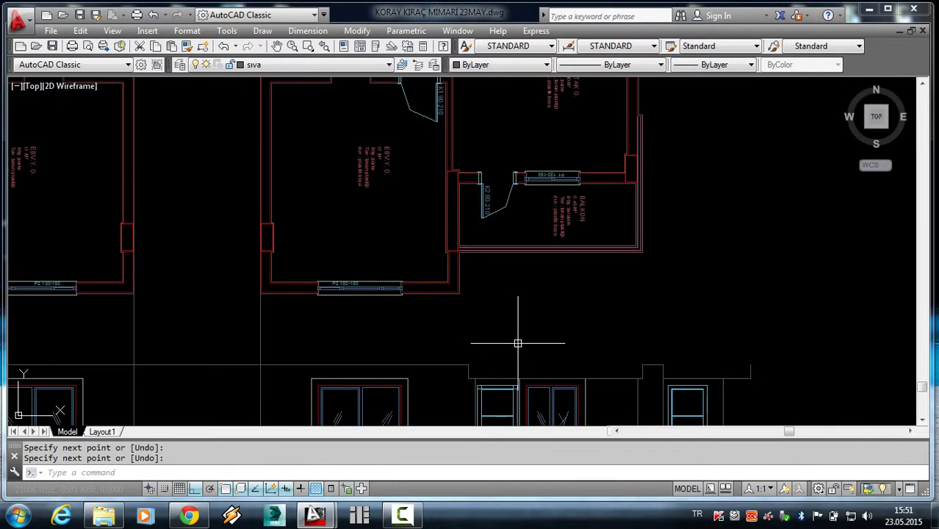
scroll(488, 303, up, 1)
scroll(463, 247, up, 2)
Drop one more vertical line from another wall corner down below the elevation.
key(Return)
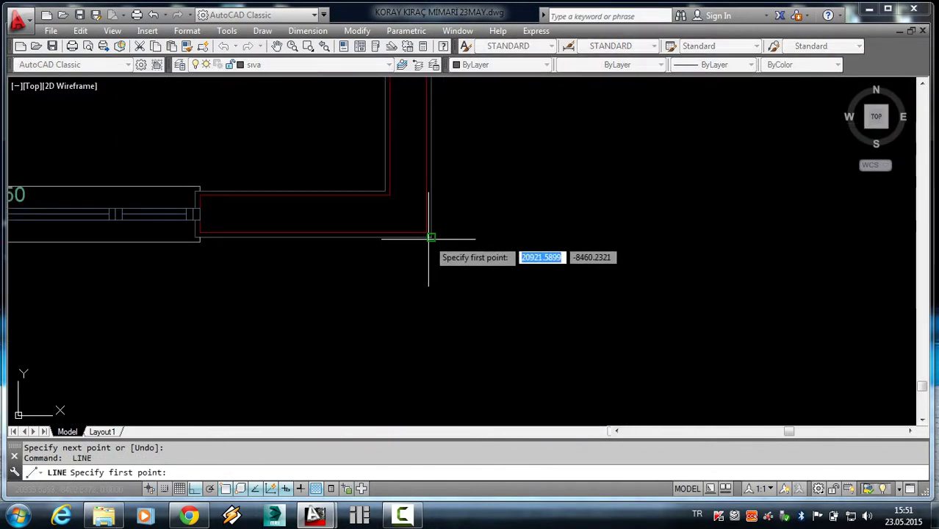
click(430, 233)
scroll(430, 231, down, 2)
scroll(441, 250, down, 2)
click(440, 339)
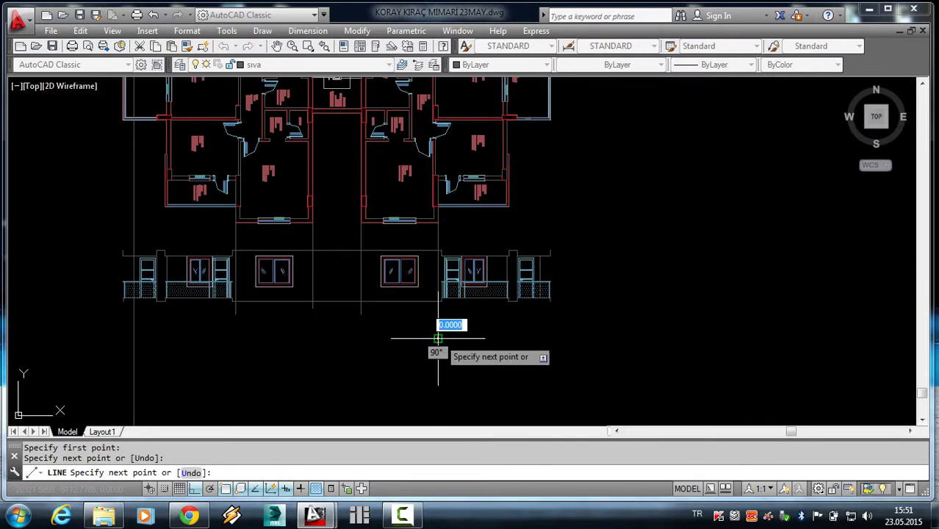
key(Return)
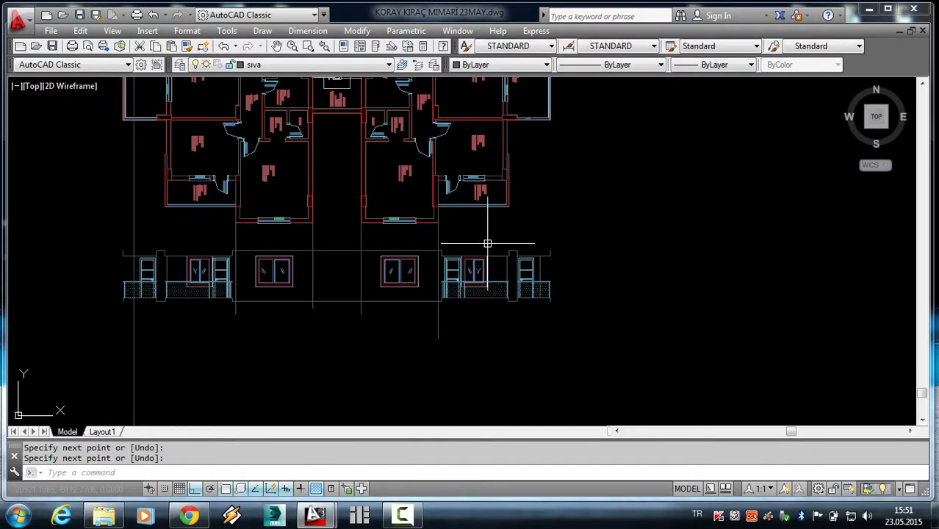
scroll(487, 244, up, 4)
scroll(512, 186, down, 4)
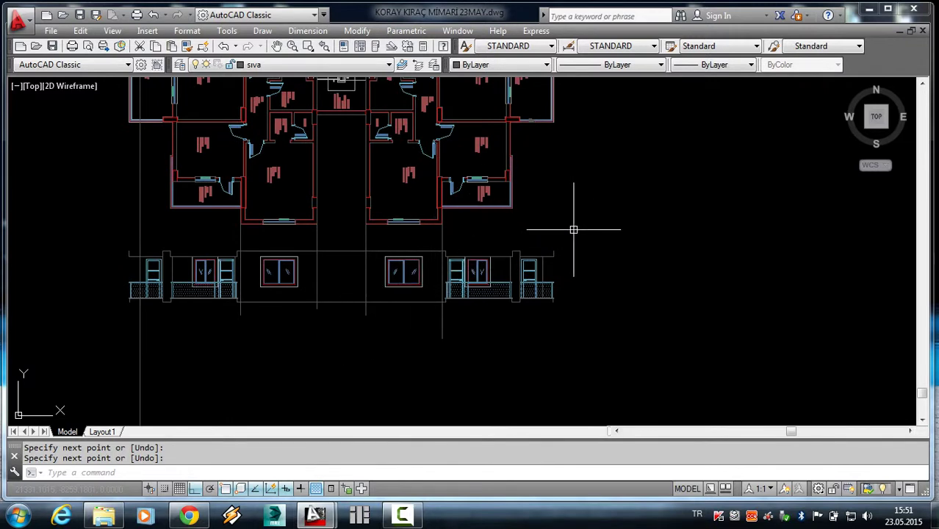
middle_drag(216, 356, 271, 353)
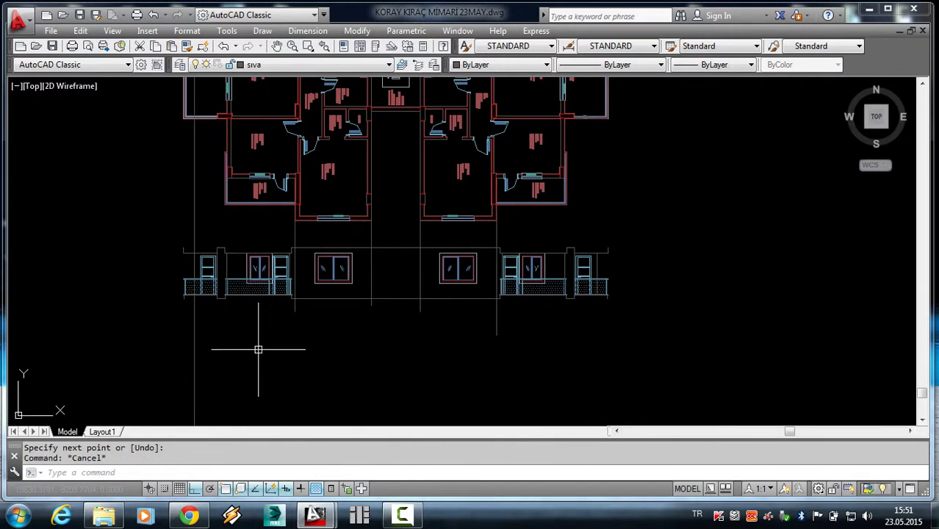
Start a trim with the TR alias, inspect the elevation, then cancel it.
text(tr)
key(Return)
key(Return)
scroll(192, 289, up, 3)
scroll(211, 272, up, 3)
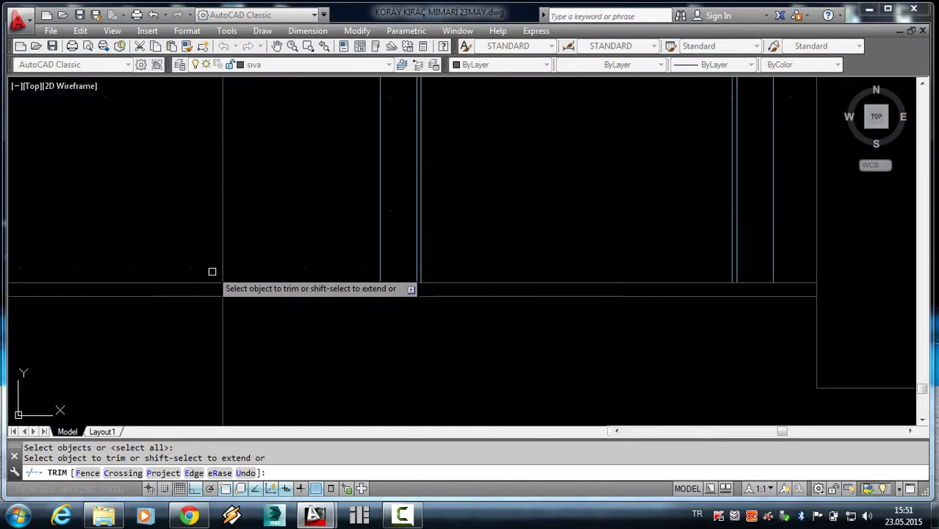
scroll(223, 316, down, 3)
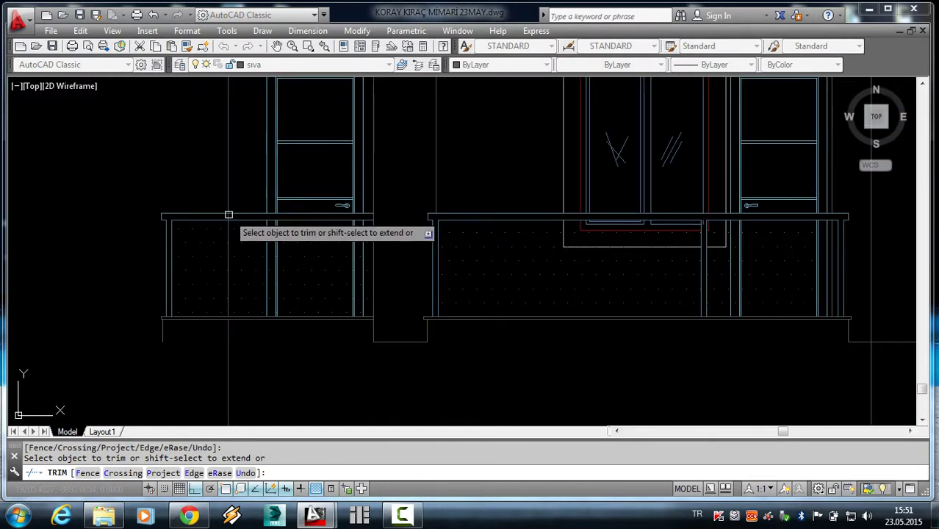
scroll(230, 220, up, 4)
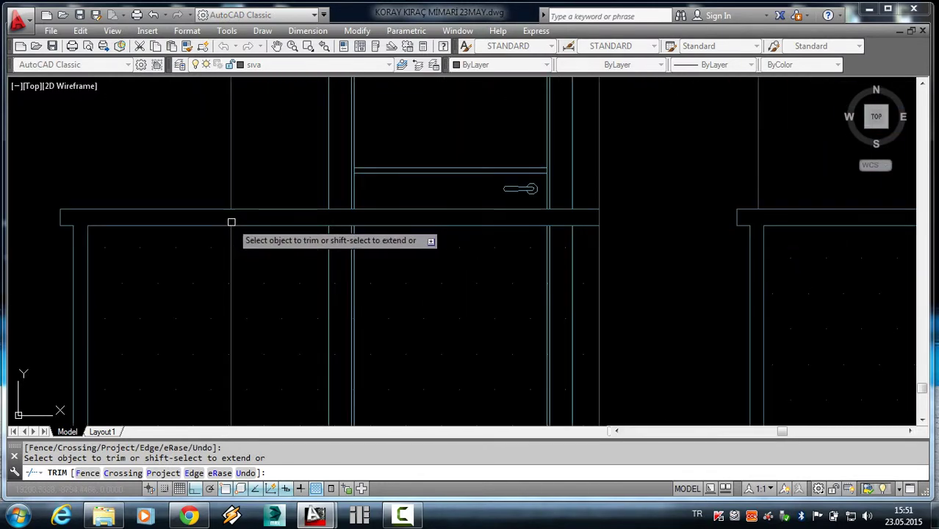
scroll(308, 204, down, 5)
scroll(478, 290, down, 3)
scroll(742, 264, up, 4)
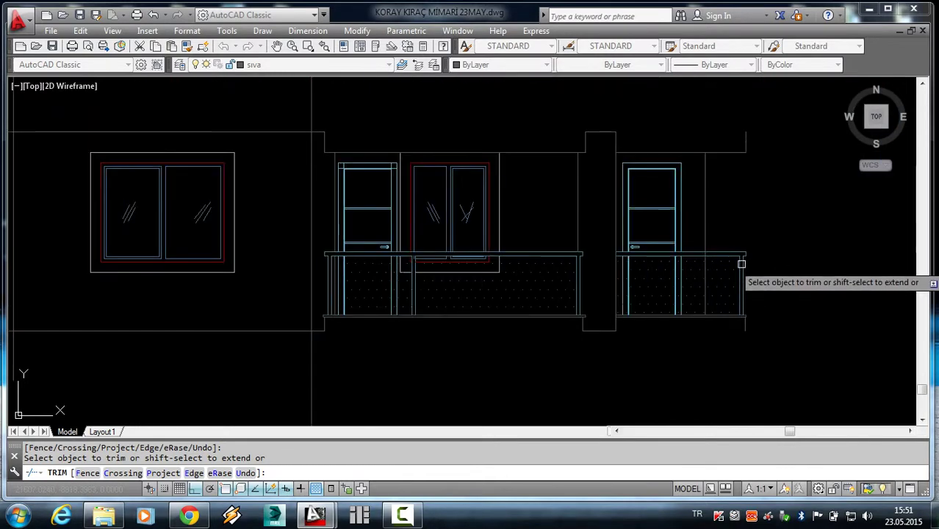
scroll(741, 264, up, 2)
scroll(688, 256, up, 5)
scroll(683, 242, down, 8)
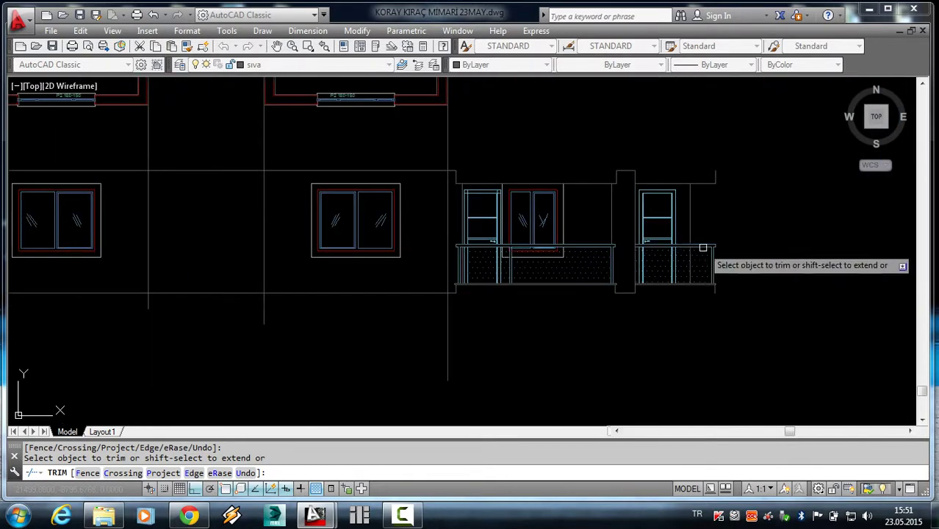
scroll(675, 264, down, 4)
scroll(338, 249, up, 4)
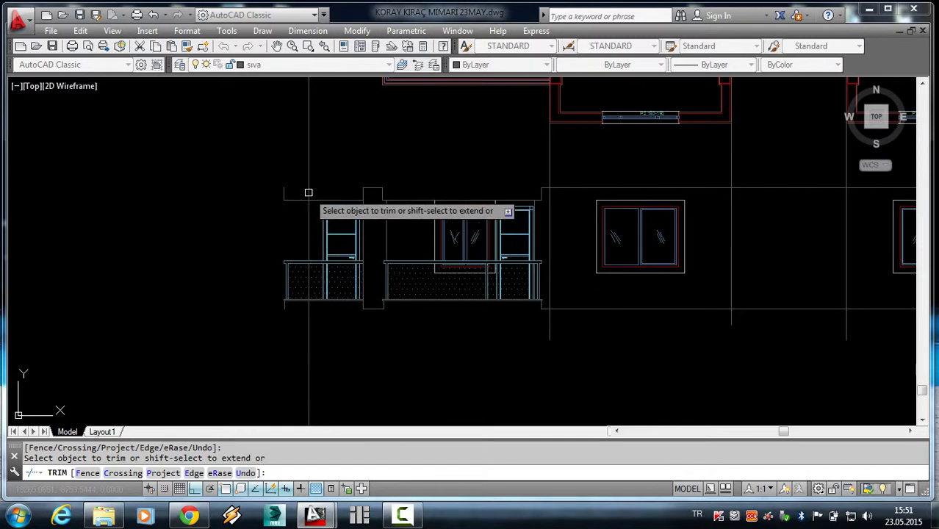
key(Escape)
Erase the stray vertical line left of the balcony.
click(347, 346)
click(297, 350)
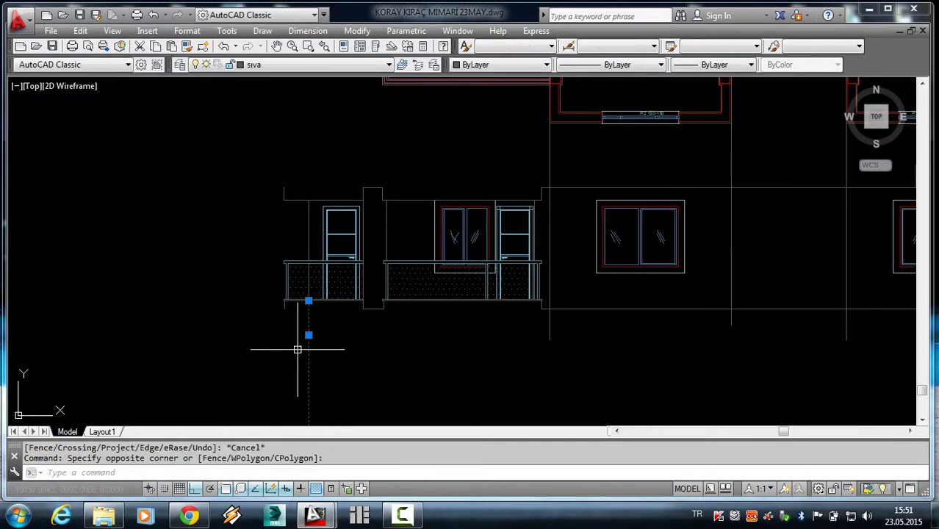
text(e)
key(Return)
scroll(303, 356, down, 5)
scroll(380, 329, up, 5)
key(Escape)
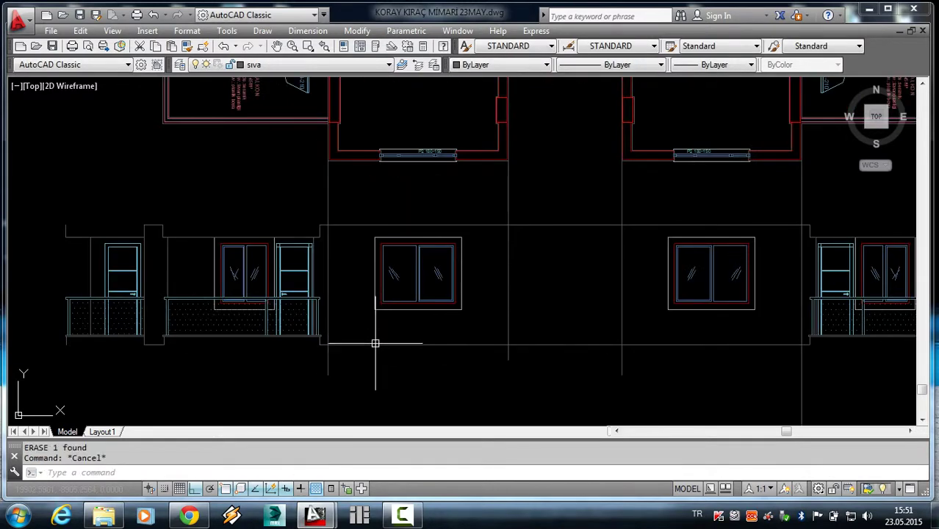
Trim the division lines flush with the facade's top and bottom edges.
text(tr)
key(Return)
key(Return)
click(852, 398)
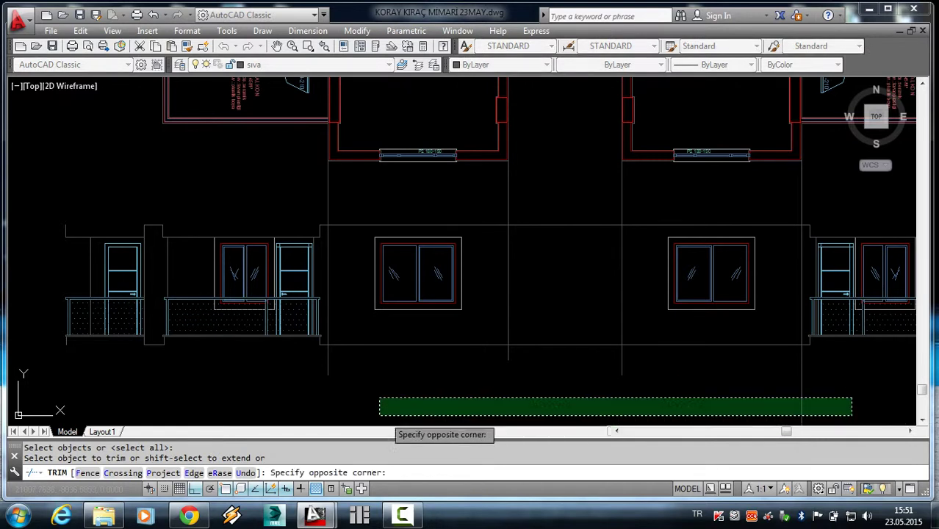
click(310, 371)
click(827, 199)
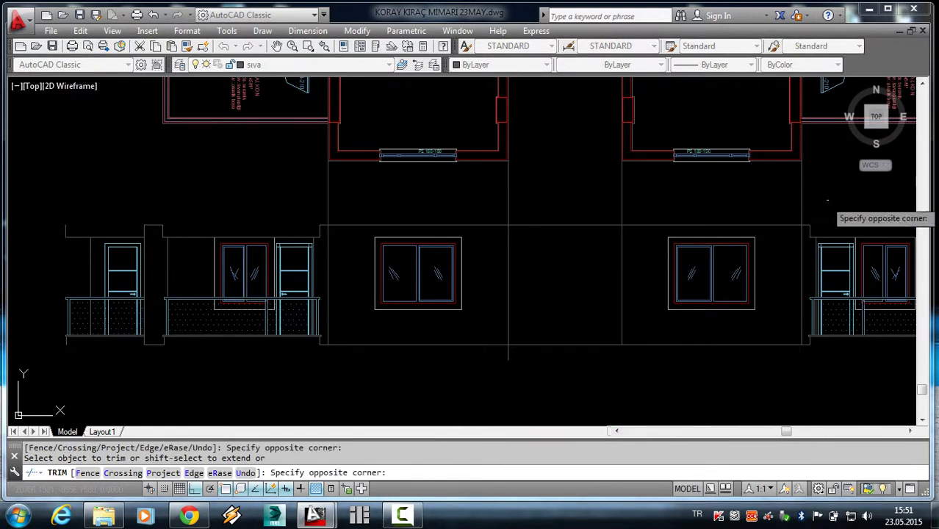
click(304, 209)
click(555, 369)
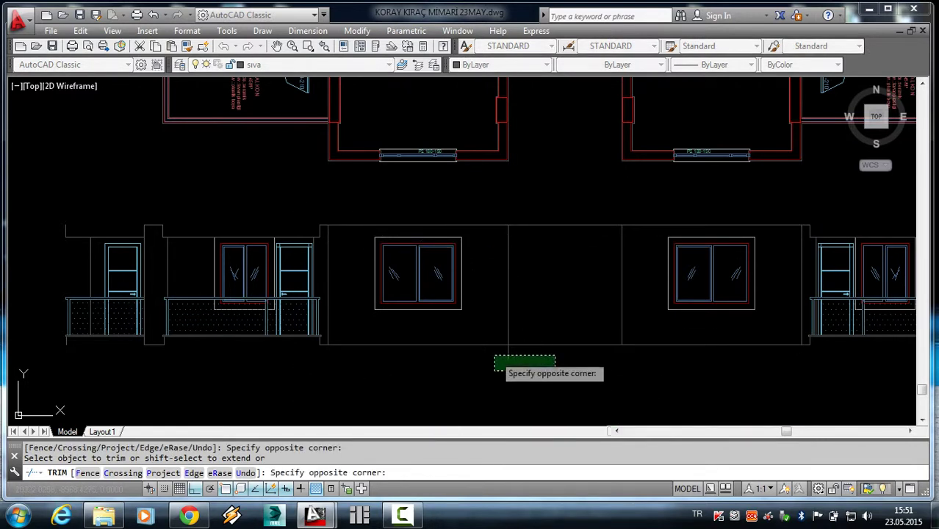
click(495, 358)
key(Escape)
scroll(414, 353, down, 4)
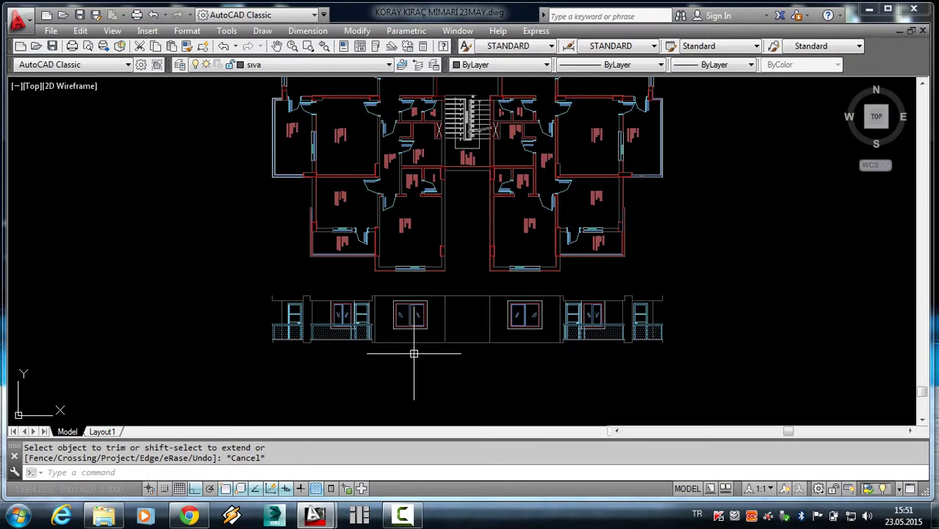
scroll(371, 271, up, 2)
scroll(365, 268, up, 3)
scroll(364, 285, down, 3)
scroll(371, 279, down, 2)
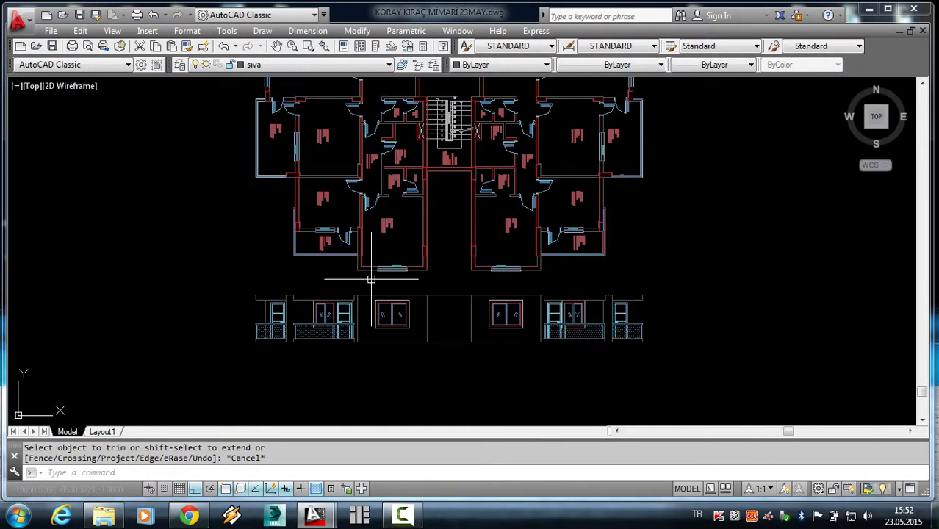
scroll(359, 292, up, 2)
scroll(369, 268, down, 3)
scroll(377, 290, up, 1)
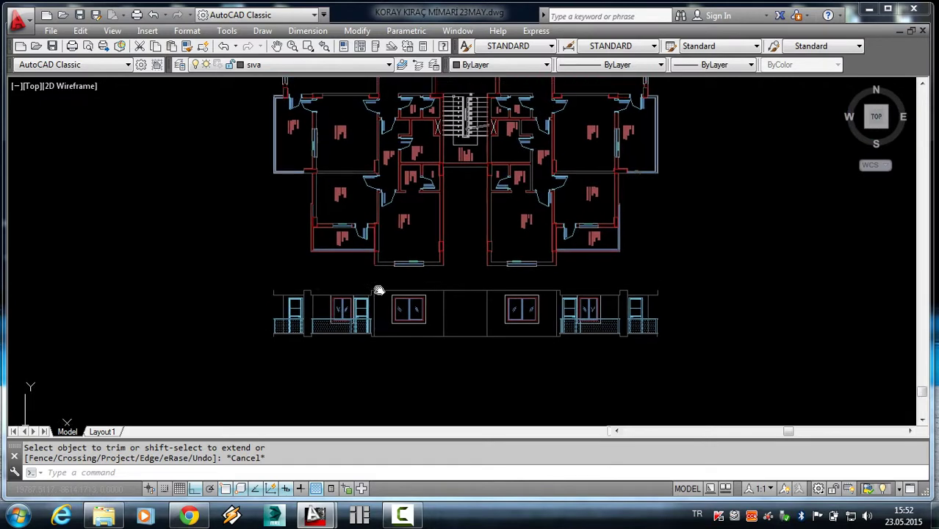
scroll(382, 262, up, 3)
scroll(400, 294, down, 1)
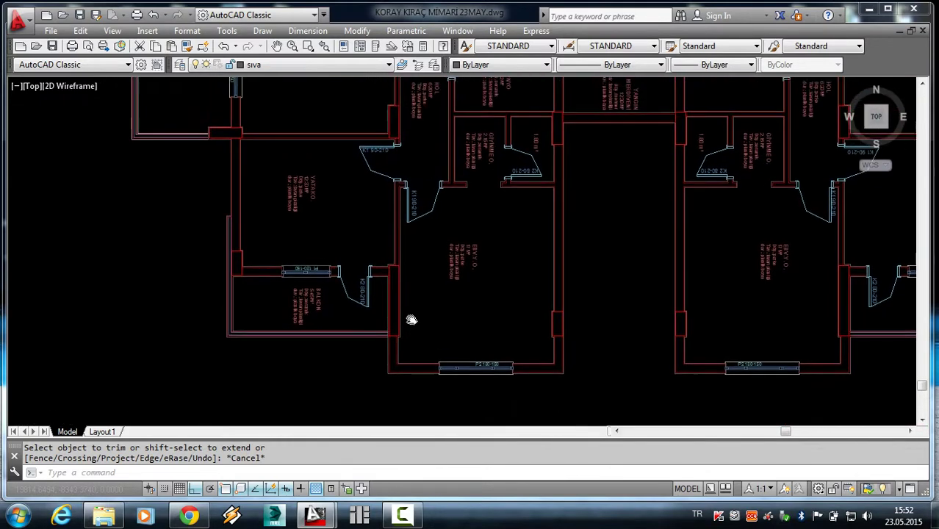
scroll(415, 301, down, 1)
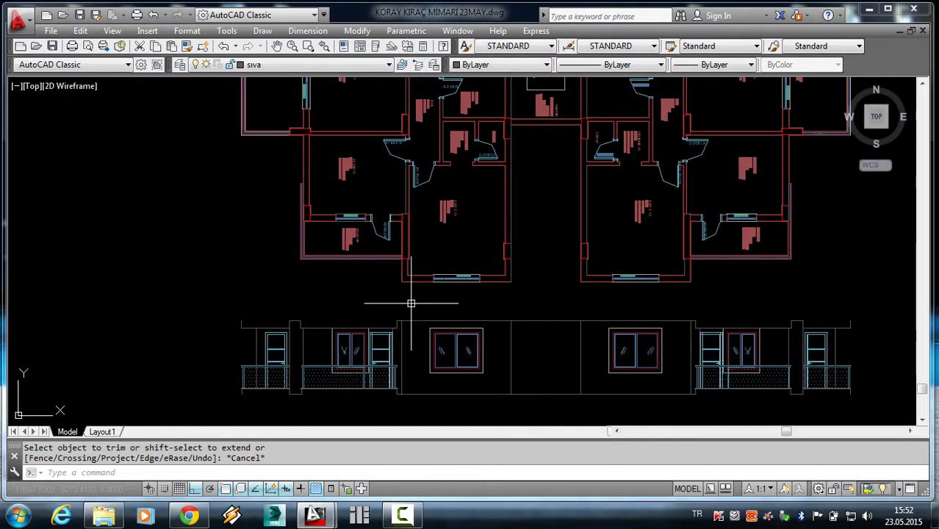
scroll(396, 398, up, 3)
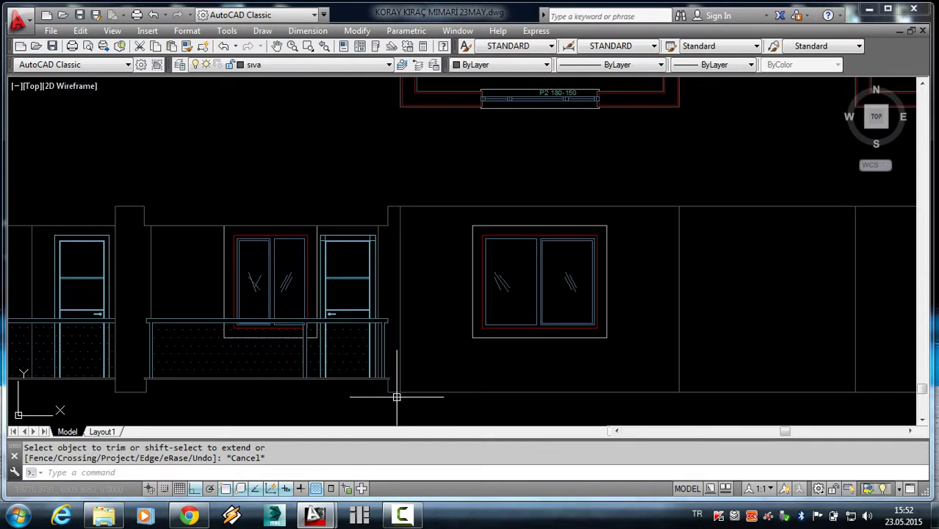
scroll(402, 358, down, 3)
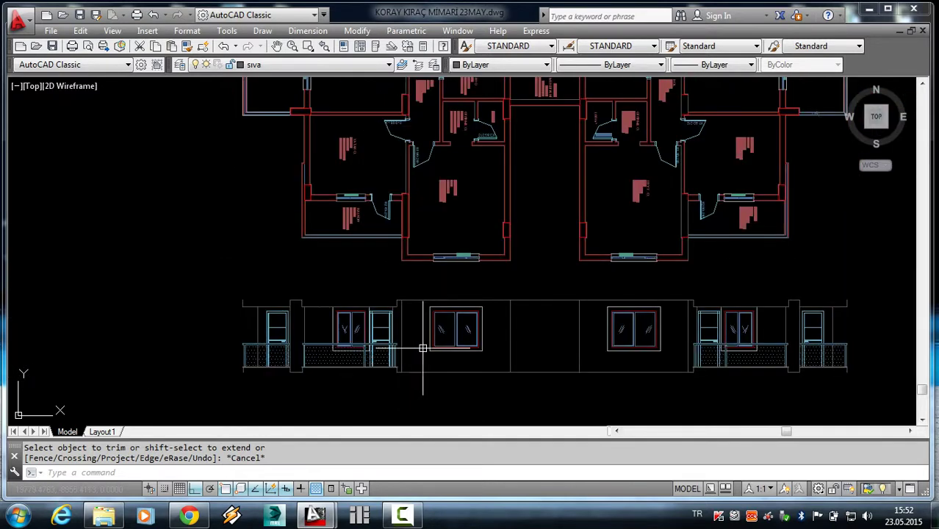
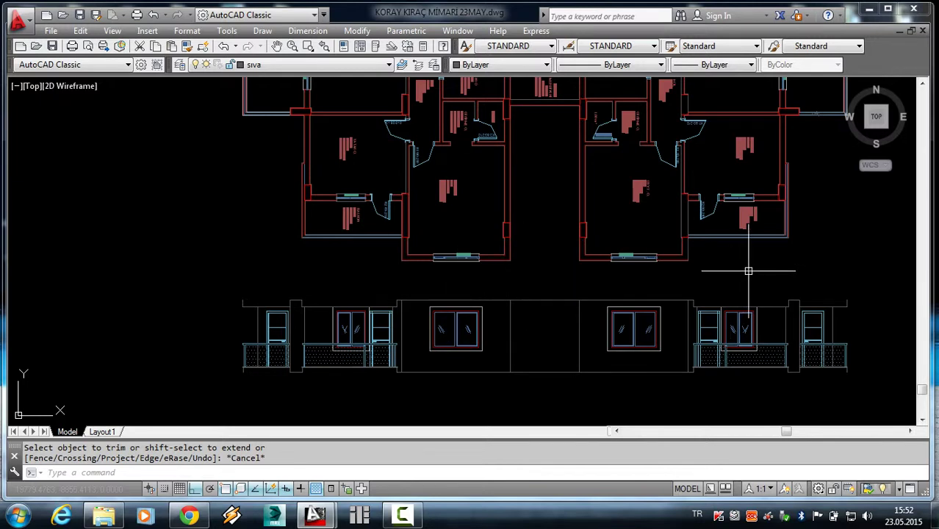
Frame the floor plan and front elevation and start the XLINE construction-line command.
middle_drag(748, 271, 537, 272)
scroll(497, 214, down, 2)
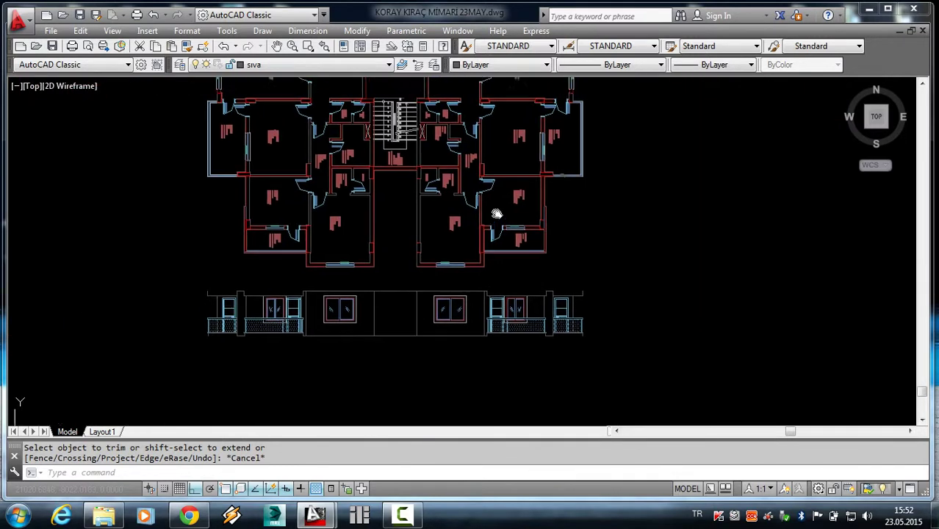
scroll(497, 213, up, 5)
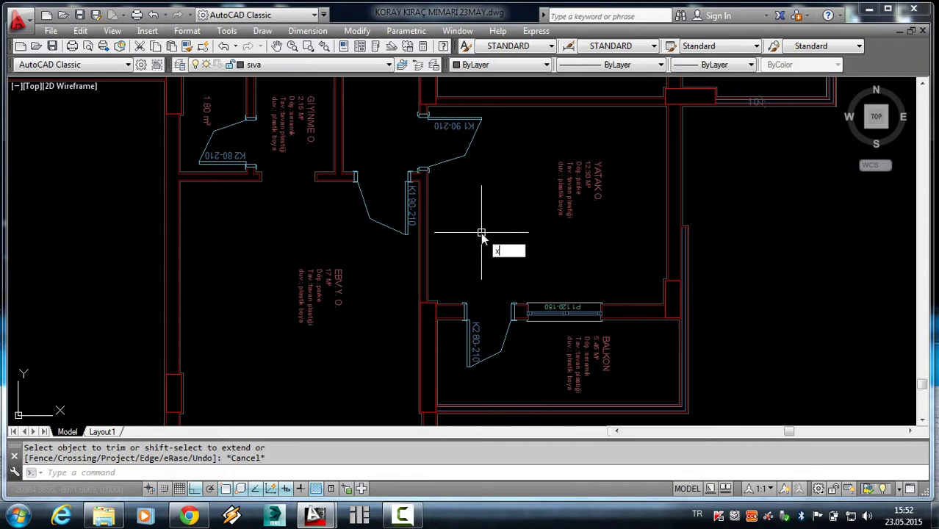
text(l)
key(Return)
scroll(440, 191, down, 3)
scroll(459, 158, up, 5)
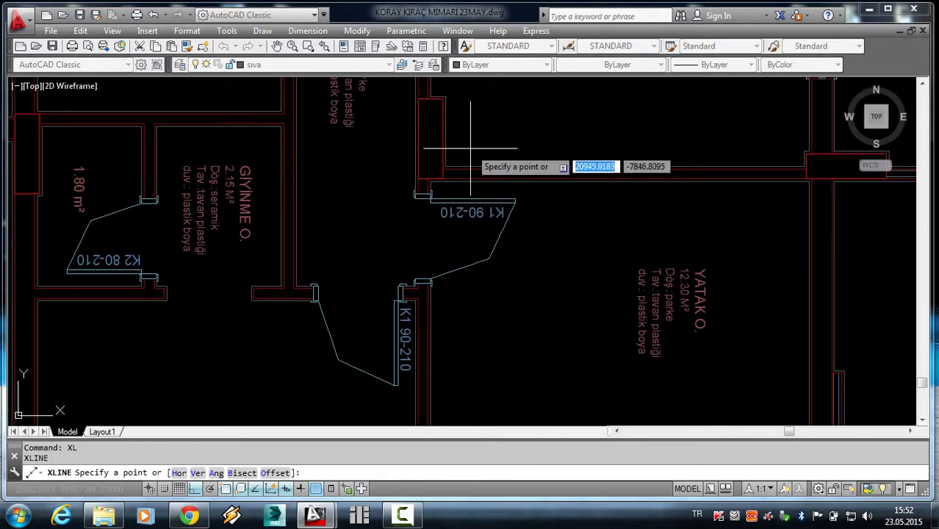
scroll(456, 161, down, 2)
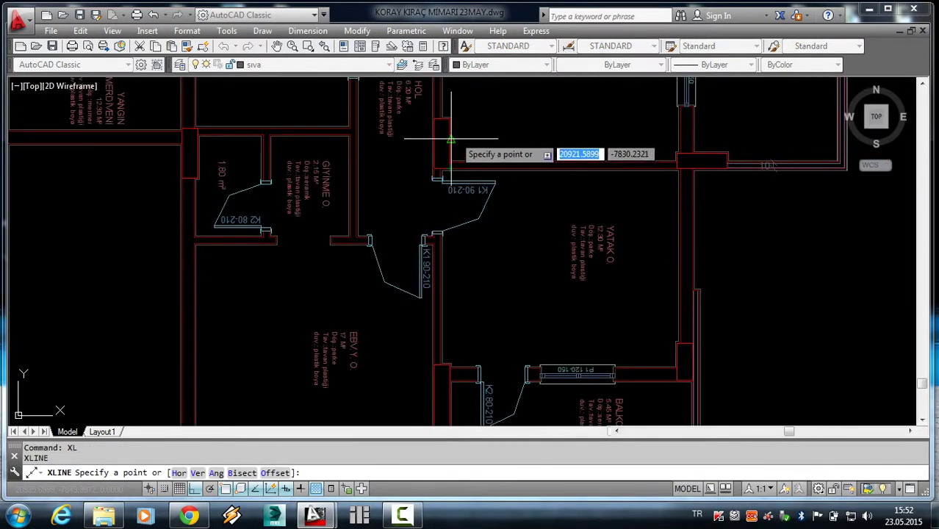
scroll(493, 187, down, 4)
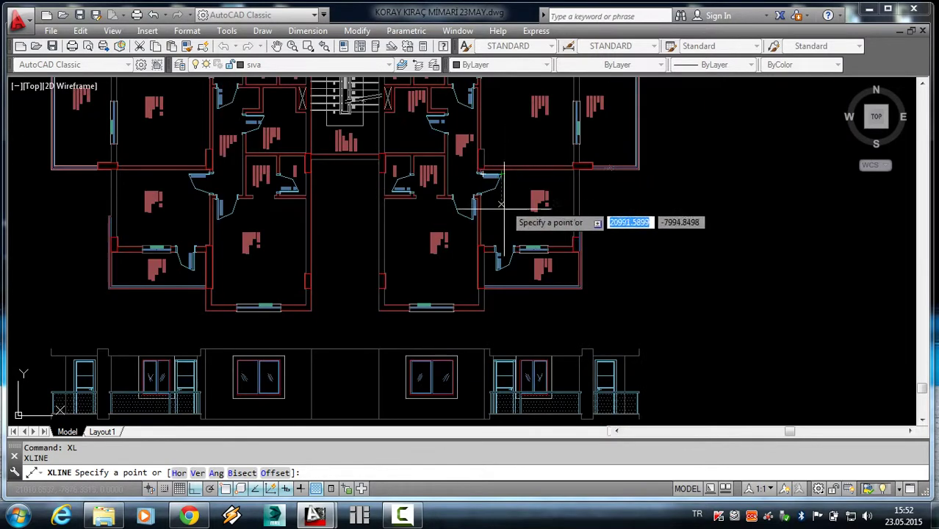
scroll(482, 257, up, 2)
scroll(509, 257, down, 2)
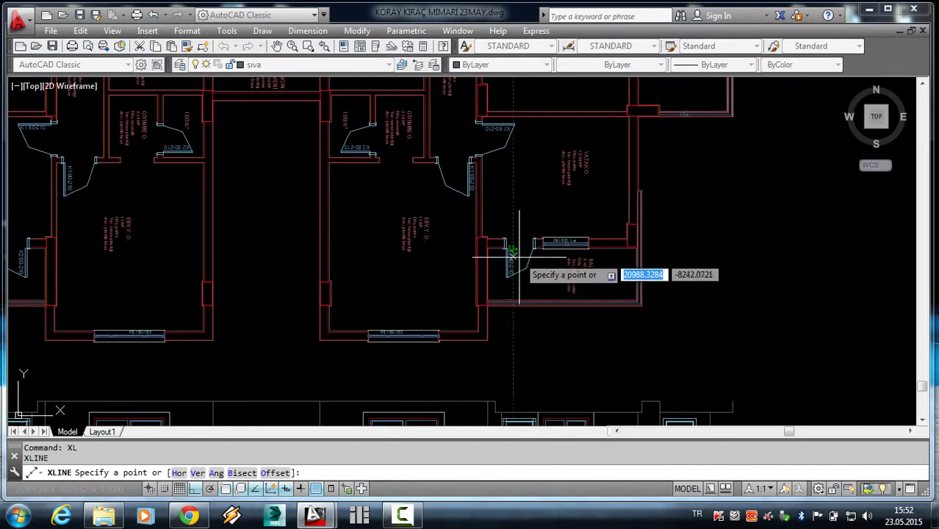
Place a vertical construction line from the plan's outer wall corner down through the elevation.
middle_drag(531, 340, 527, 256)
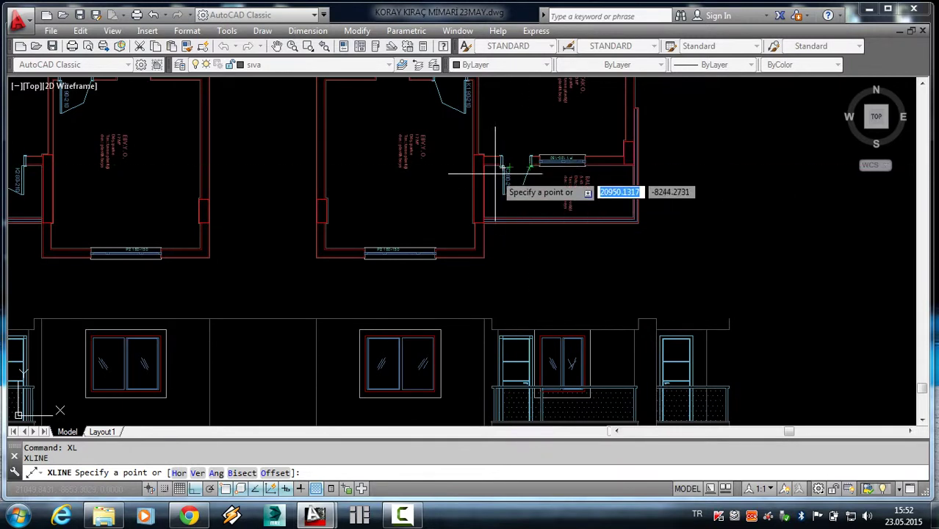
scroll(483, 223, up, 3)
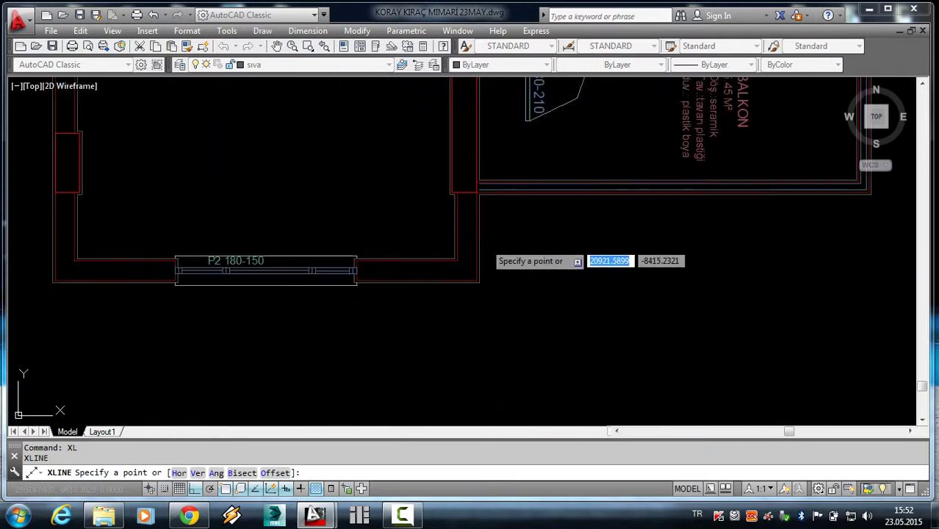
scroll(482, 244, up, 2)
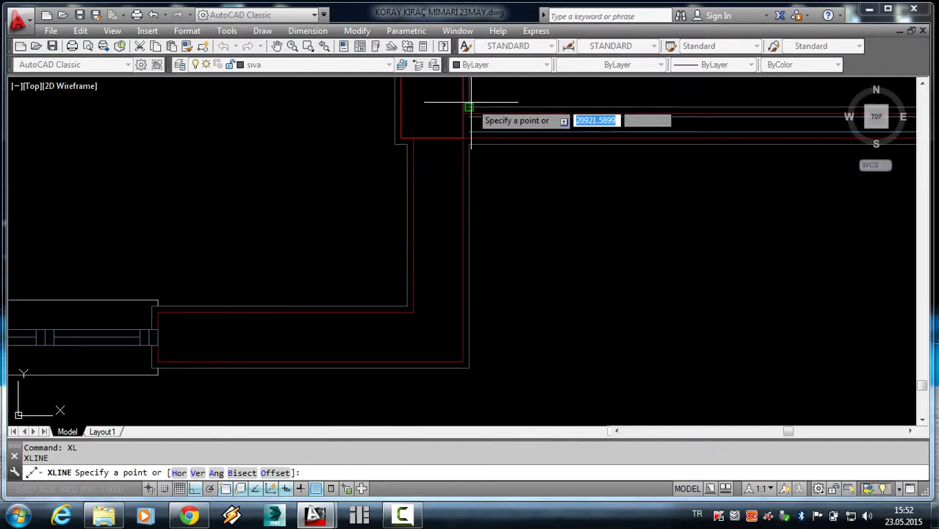
click(467, 135)
scroll(475, 132, down, 3)
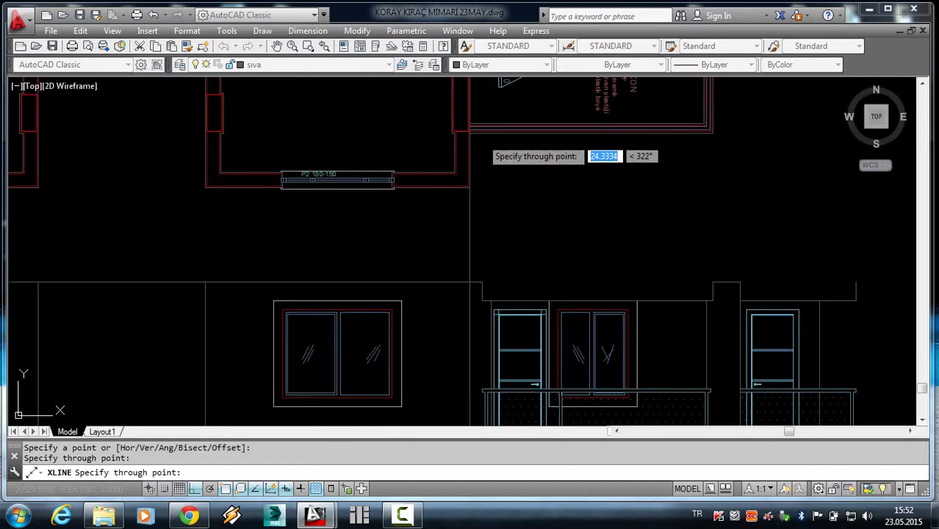
click(482, 138)
key(Return)
scroll(496, 203, down, 2)
scroll(485, 196, down, 1)
scroll(498, 309, up, 4)
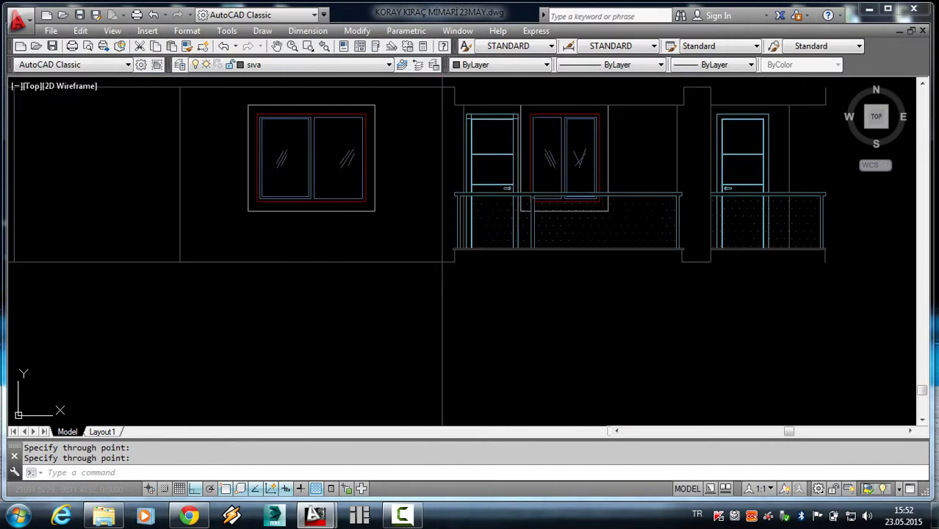
scroll(445, 254, down, 2)
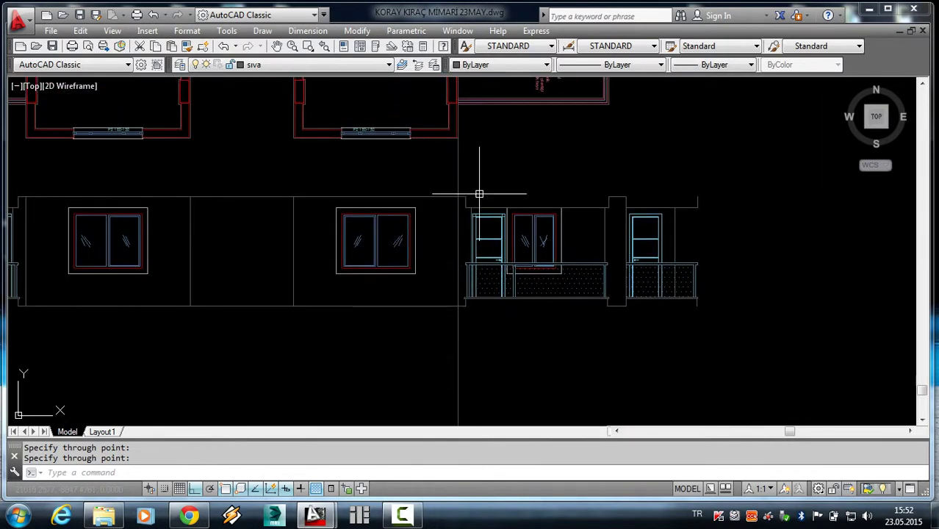
middle_drag(472, 150, 493, 227)
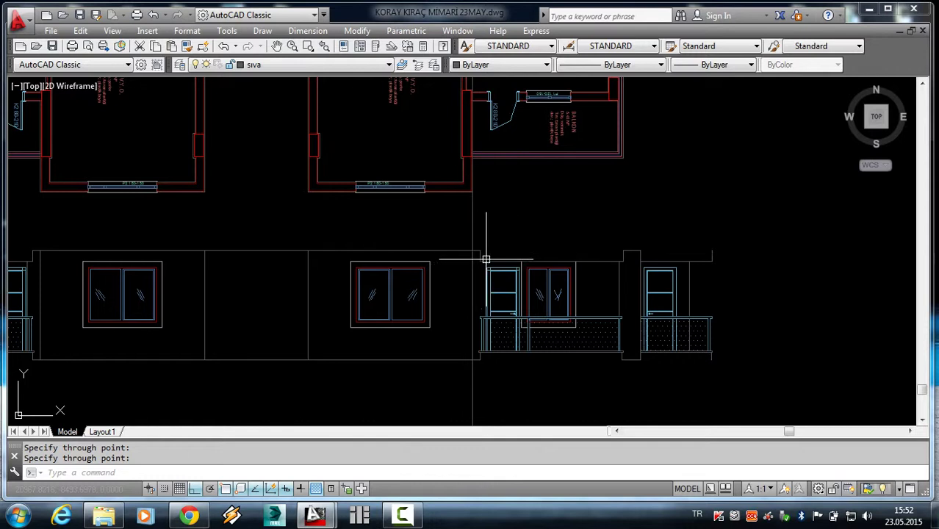
scroll(485, 259, up, 3)
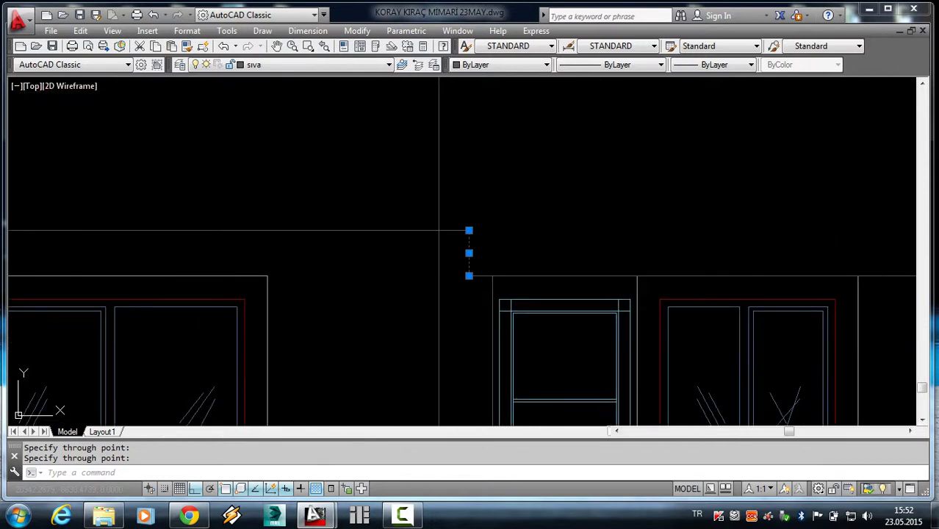
Stretch the crossing-selected elevation edge onto the vertical construction line.
key(Escape)
key(Return)
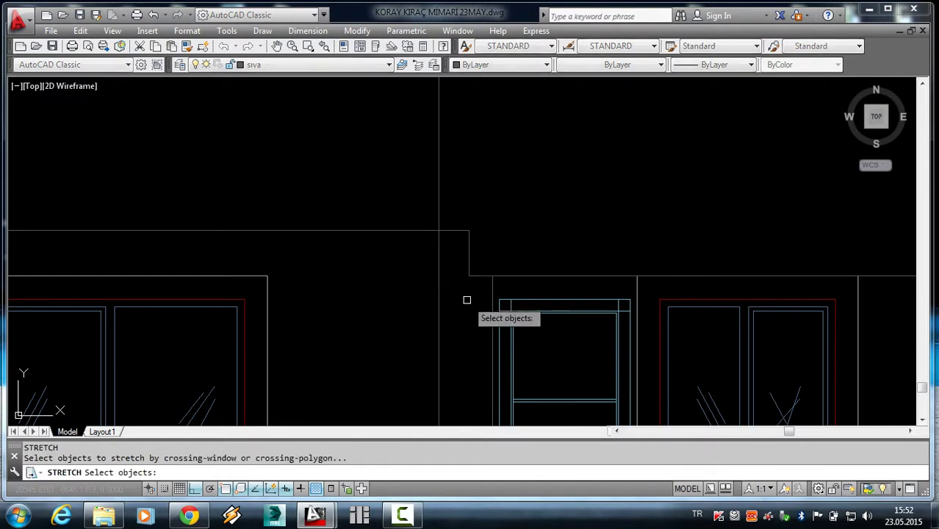
click(482, 294)
click(463, 221)
key(Return)
click(461, 214)
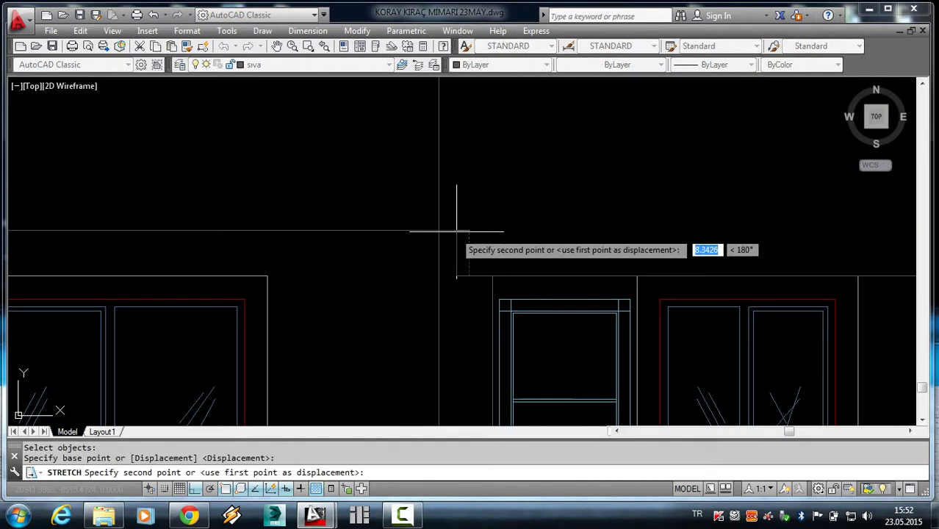
click(445, 222)
scroll(464, 211, down, 5)
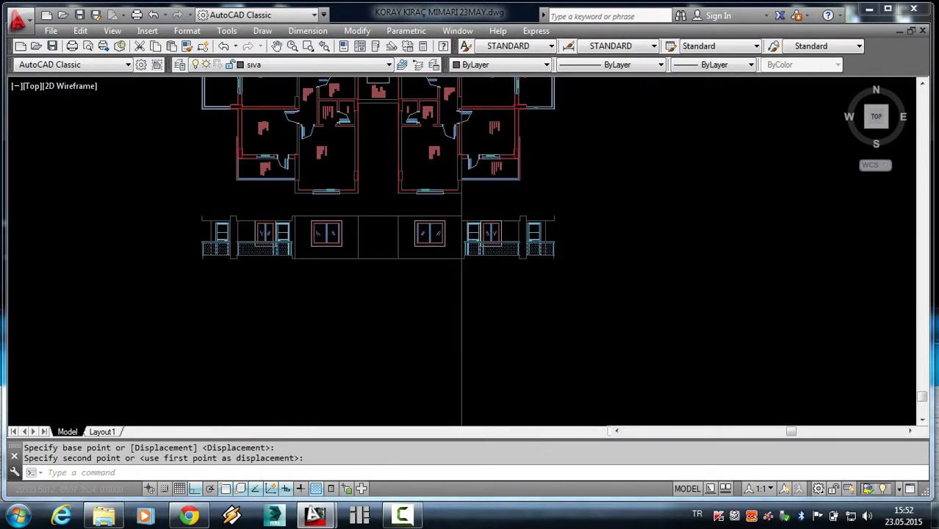
scroll(469, 220, up, 4)
key(Escape)
Pan between the floor plan and the balcony window to check their alignment.
scroll(495, 328, down, 2)
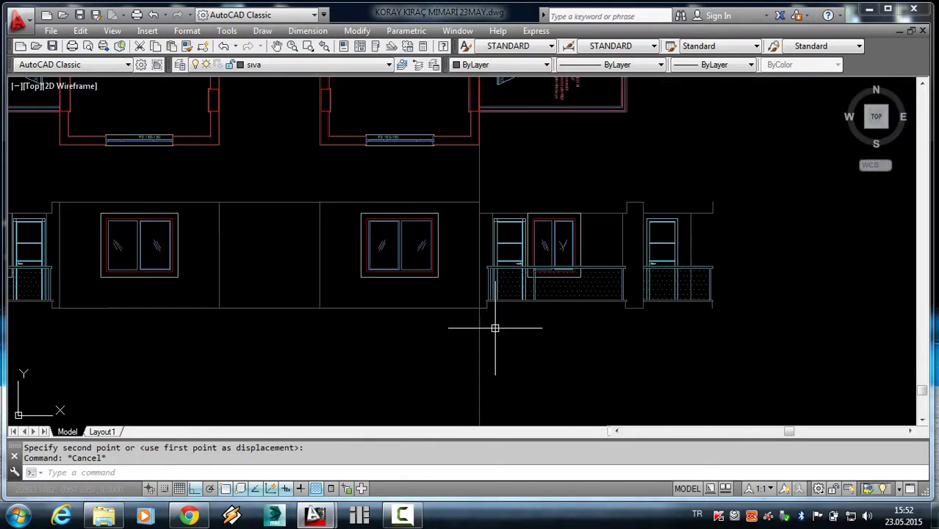
middle_drag(480, 167, 494, 226)
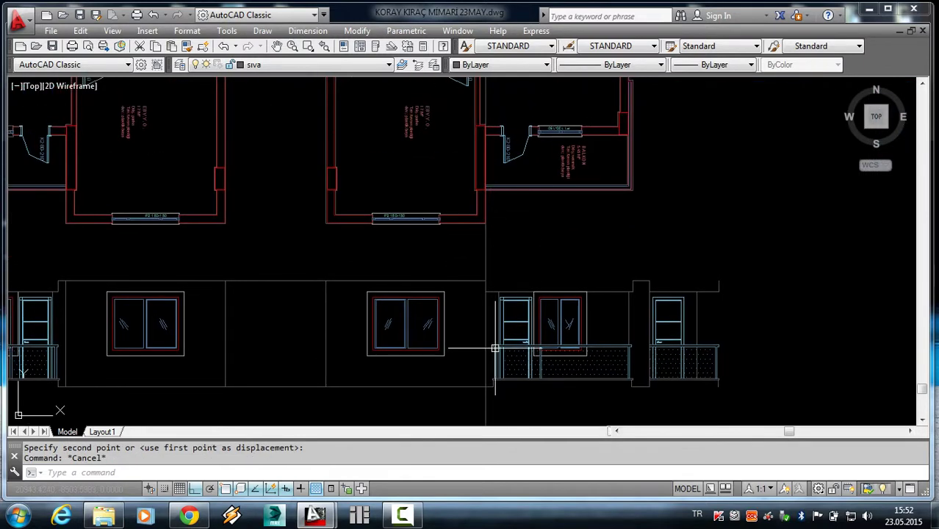
scroll(495, 348, up, 3)
scroll(500, 353, down, 3)
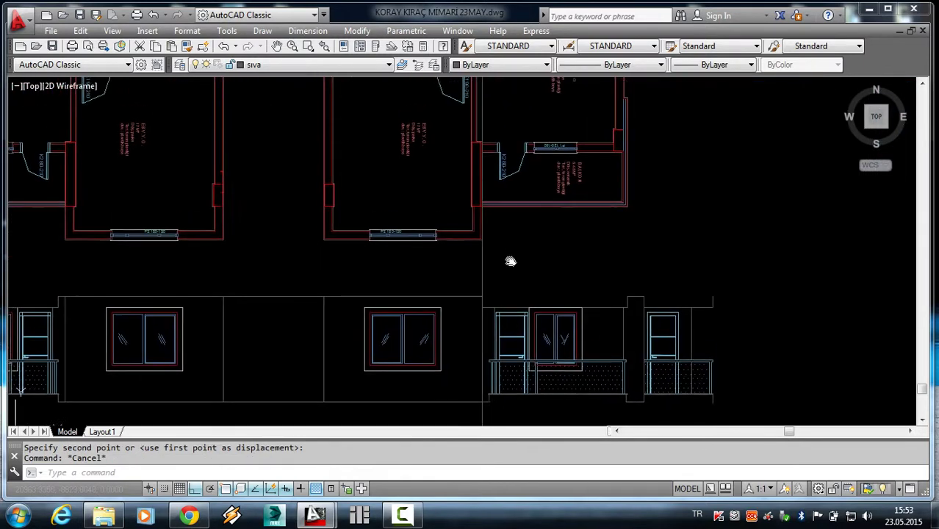
middle_drag(509, 260, 504, 325)
scroll(481, 344, up, 5)
scroll(476, 322, down, 5)
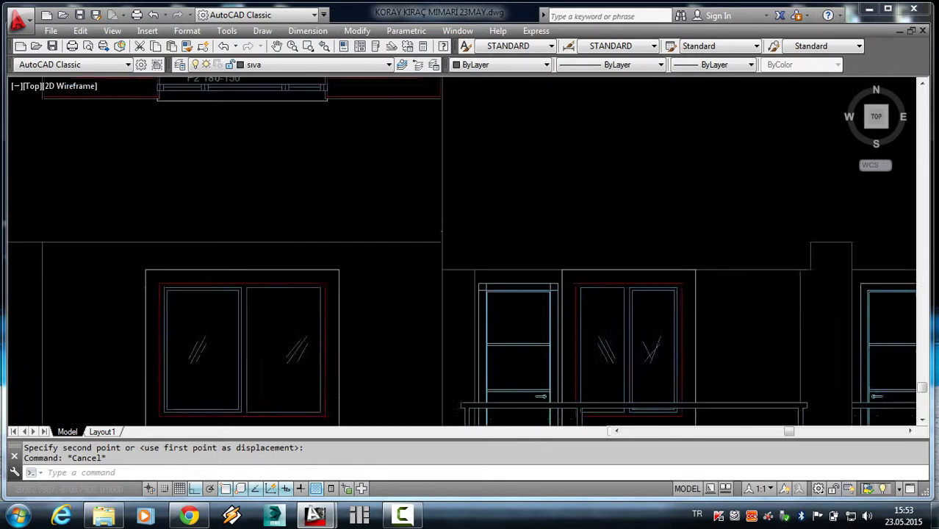
scroll(485, 287, down, 3)
mouse_move(488, 255)
middle_down()
mouse_move(484, 310)
mouse_move(488, 241)
middle_up()
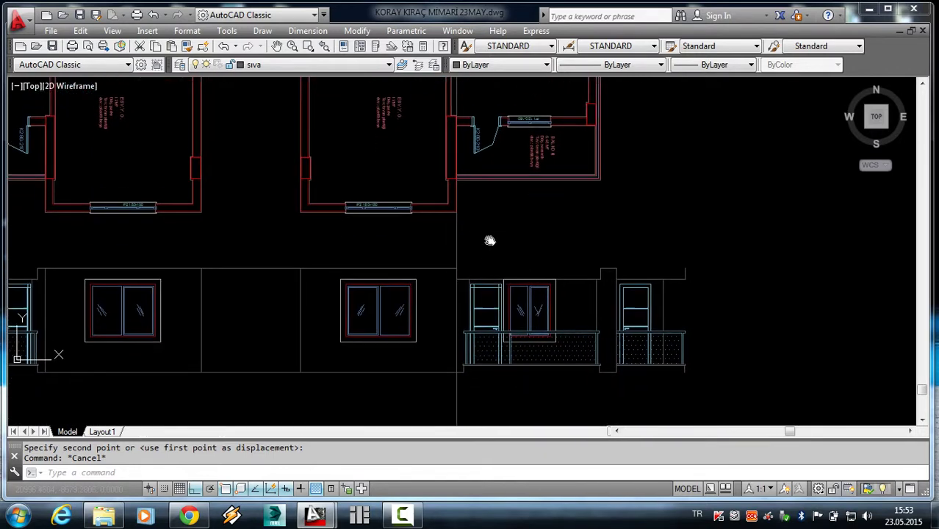
scroll(470, 257, up, 2)
scroll(457, 277, up, 2)
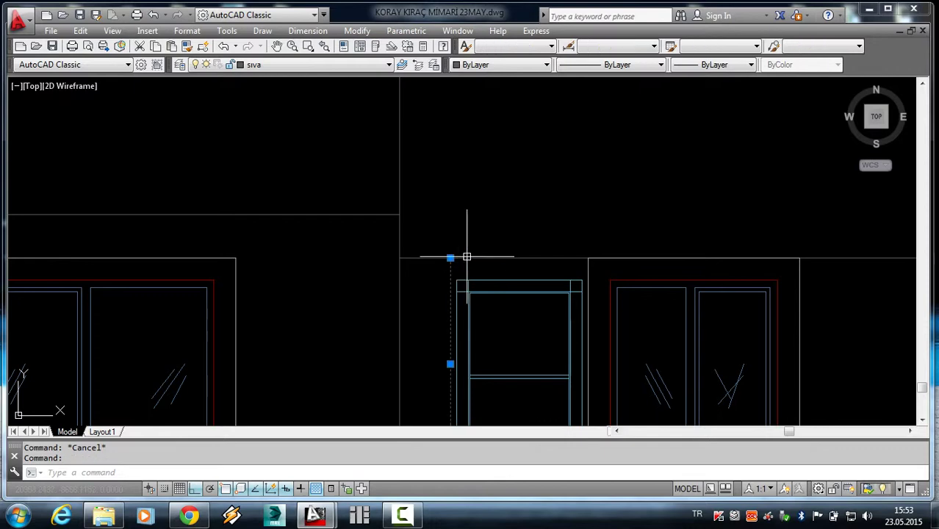
Erase the stray vertical line at the left edge of the balcony.
scroll(467, 257, down, 2)
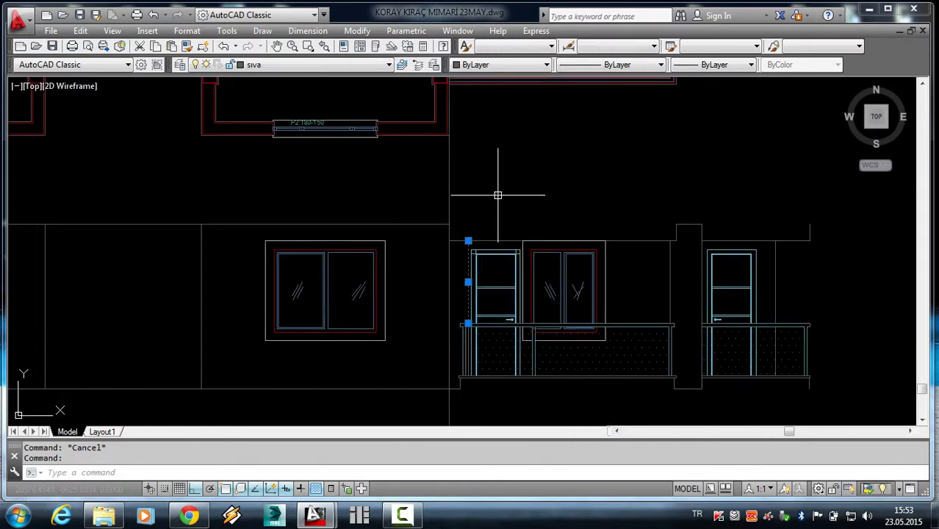
middle_drag(498, 195, 506, 332)
middle_drag(435, 323, 392, 148)
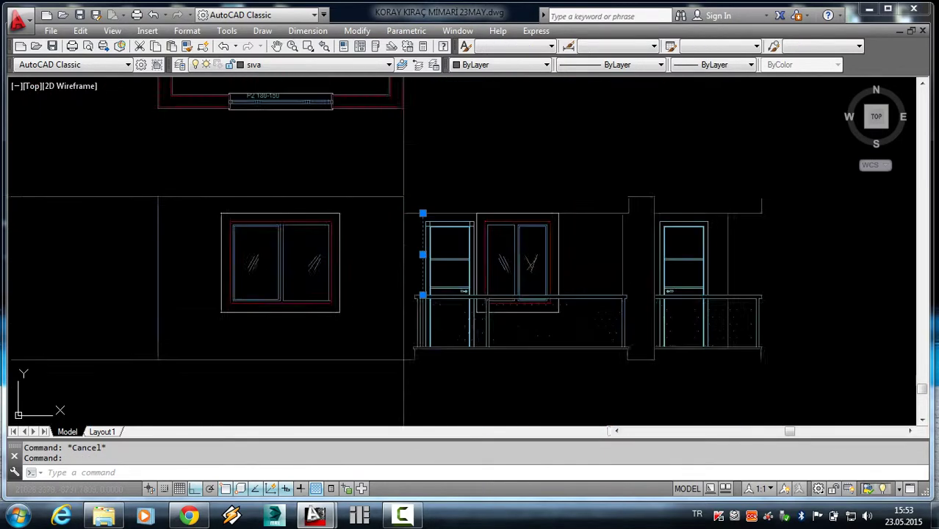
scroll(472, 265, up, 2)
key(Return)
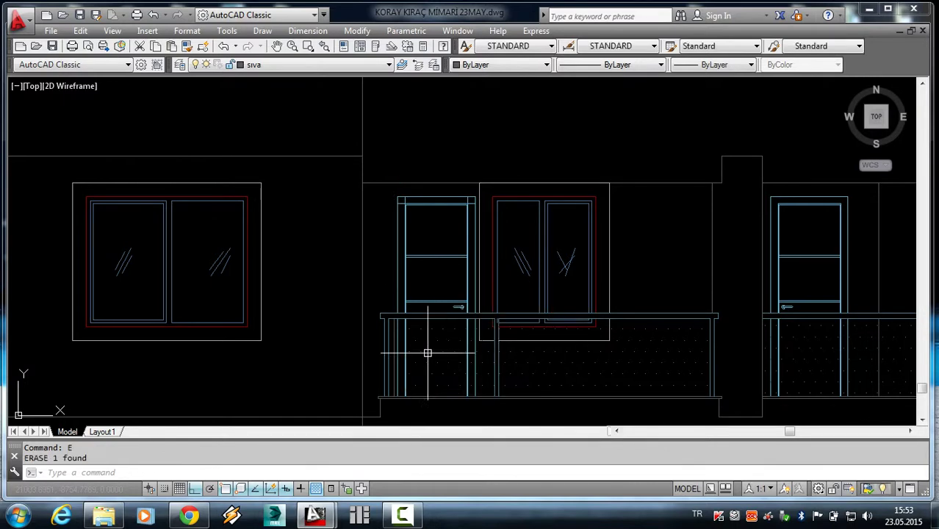
scroll(396, 360, up, 4)
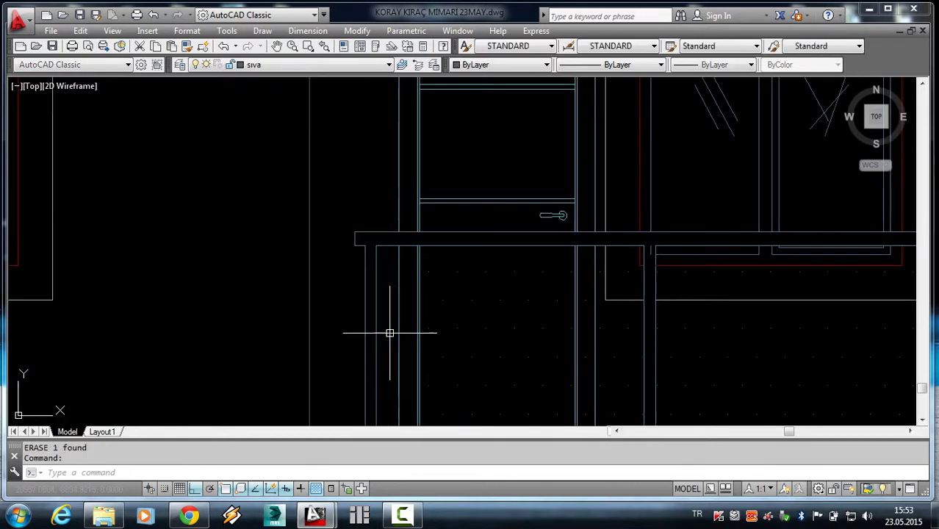
scroll(389, 333, down, 5)
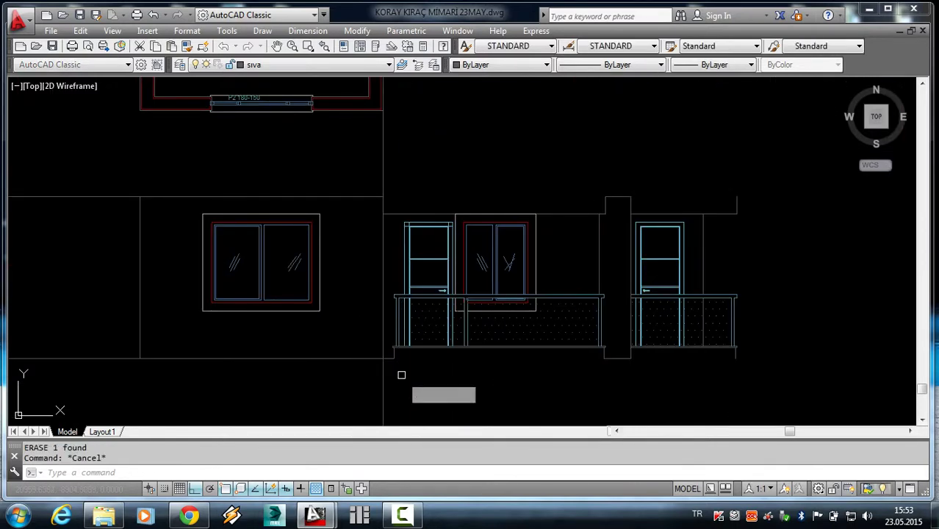
Run STRETCH and crossing-select the eight objects at the balcony's left edge.
text(s)
key(Return)
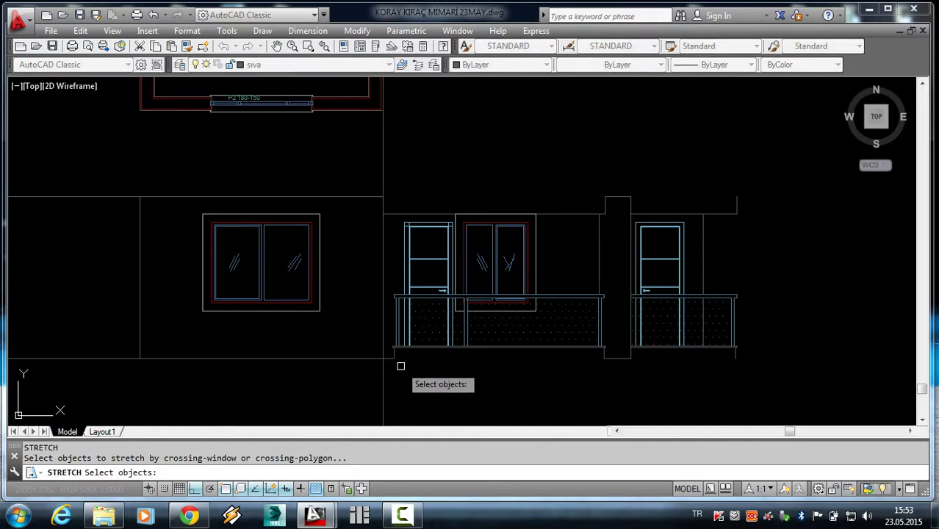
scroll(401, 366, up, 4)
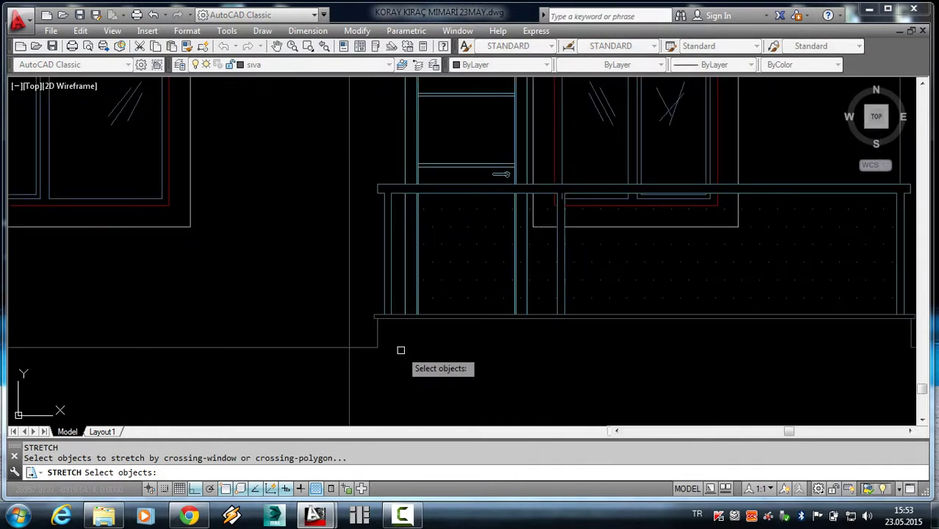
scroll(360, 169, down, 3)
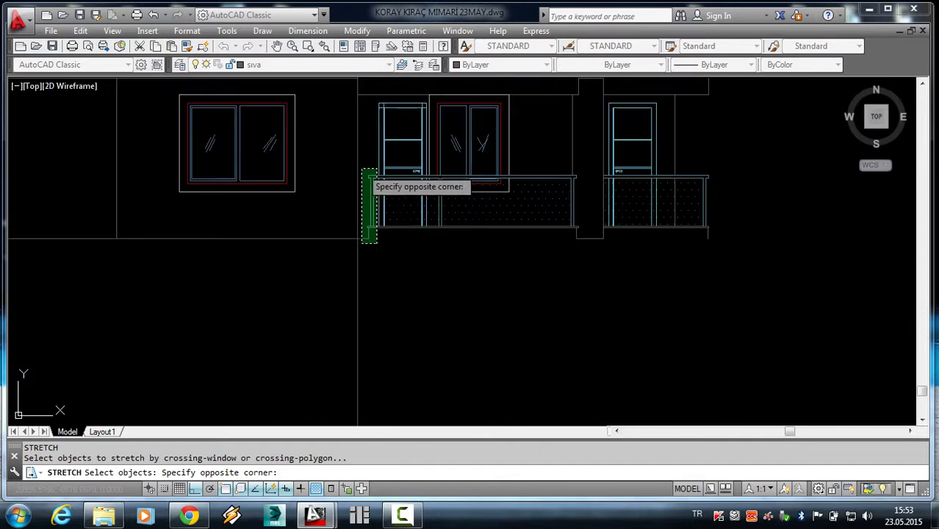
scroll(364, 166, up, 2)
click(362, 160)
key(Return)
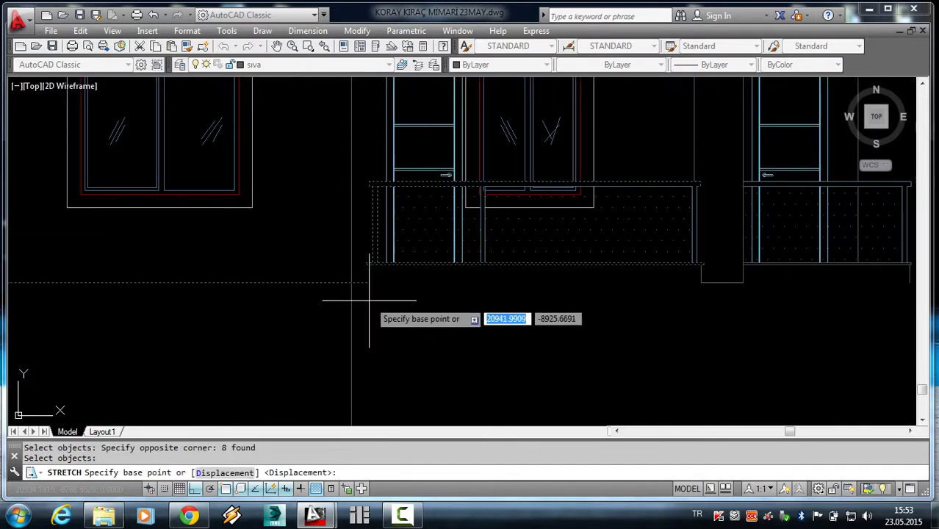
Stretch the balcony railing and base 20 units left from the railing corner.
scroll(368, 255, up, 3)
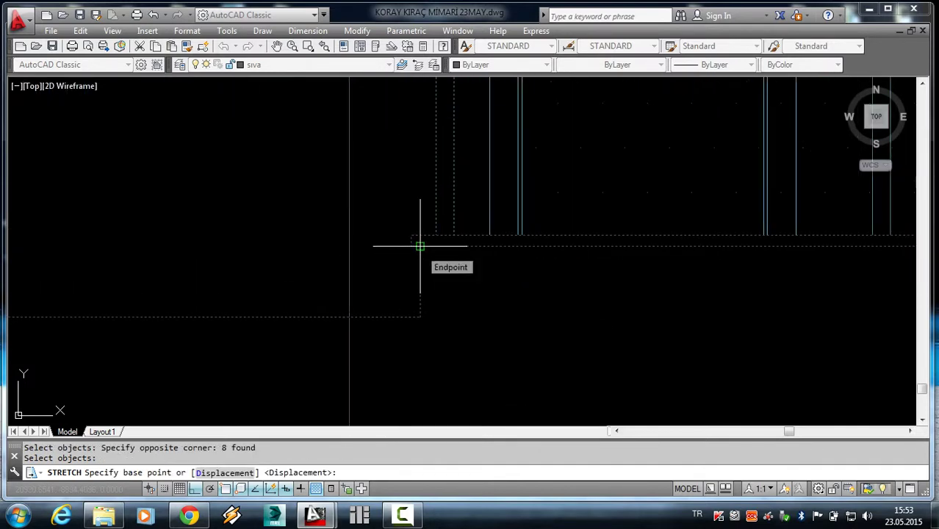
scroll(373, 324, down, 4)
scroll(419, 315, down, 2)
scroll(367, 206, up, 3)
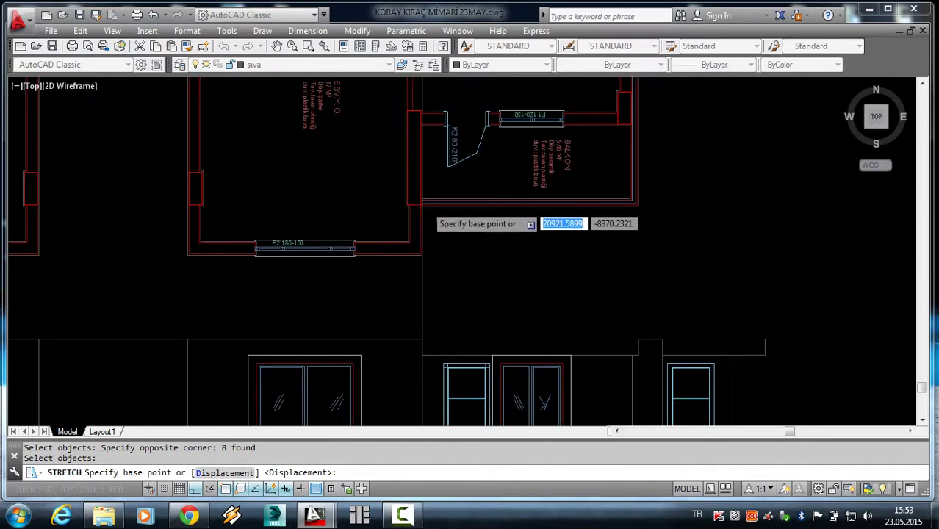
scroll(411, 308, down, 3)
scroll(418, 265, up, 4)
scroll(441, 309, down, 1)
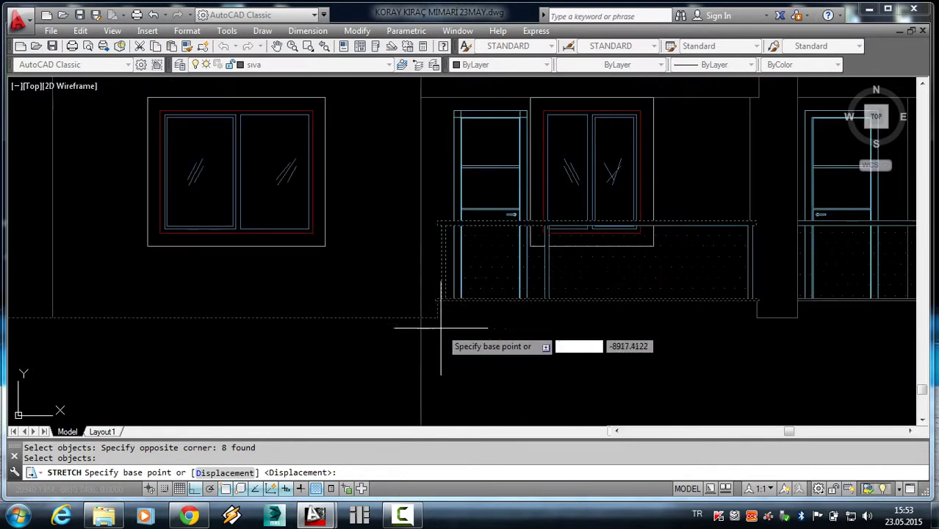
scroll(420, 231, up, 2)
click(420, 224)
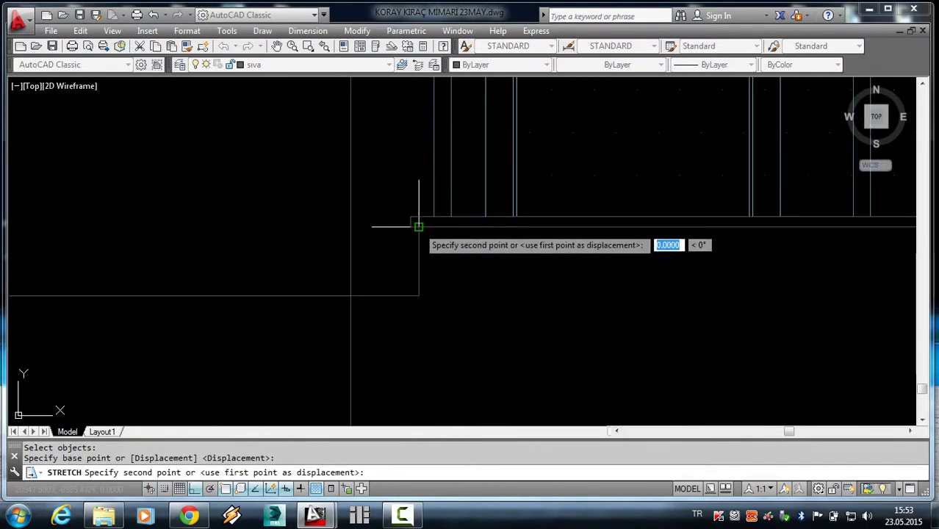
click(348, 225)
key(Escape)
key(Escape)
Begin a second stretch of the rectangle's edge, then abandon it.
scroll(340, 216, up, 3)
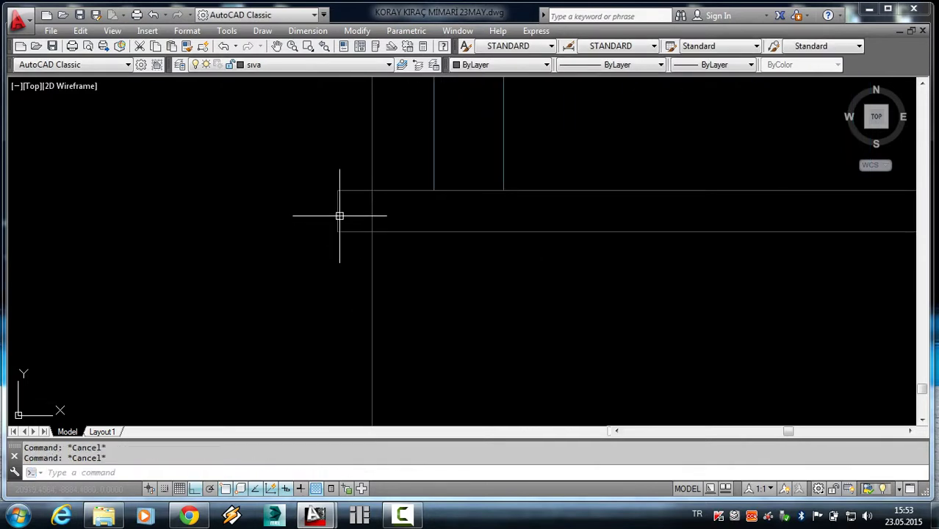
key(space)
click(353, 245)
click(322, 183)
key(Return)
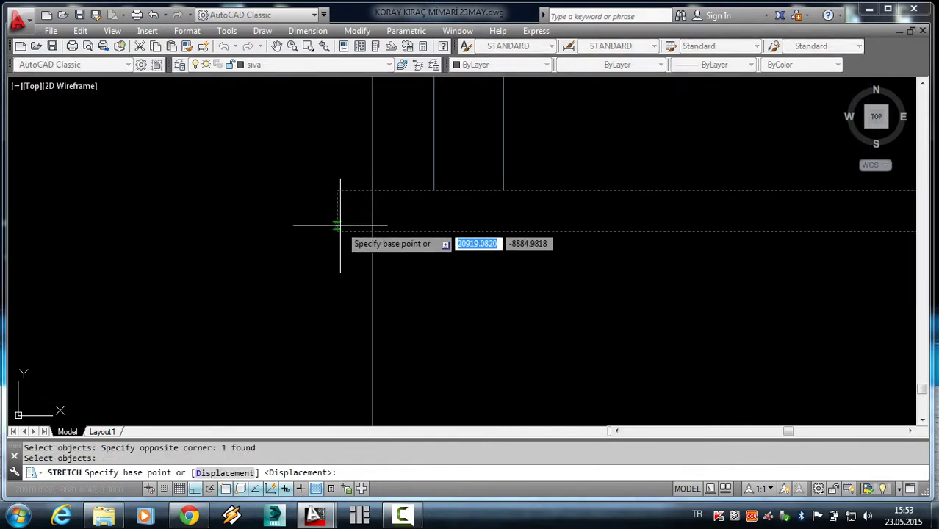
click(337, 231)
key(Escape)
scroll(359, 243, down, 2)
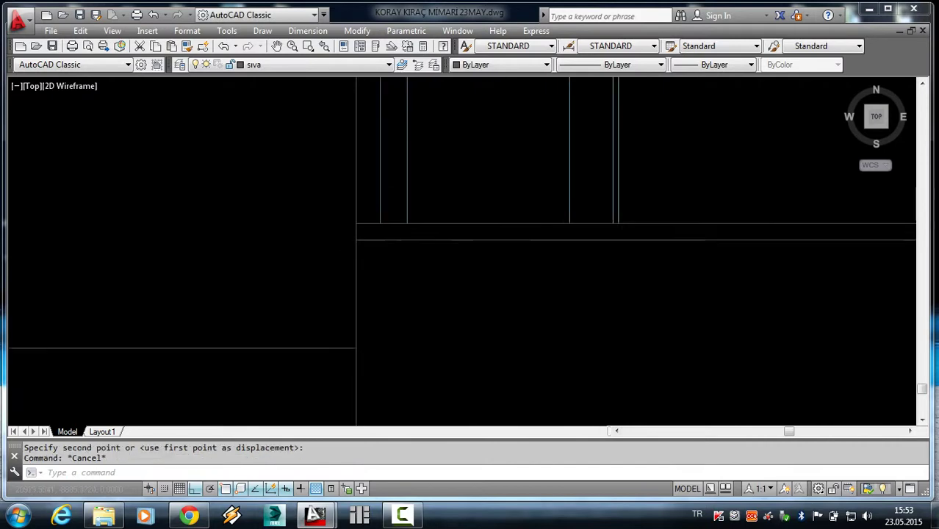
scroll(353, 276, down, 2)
scroll(374, 282, down, 2)
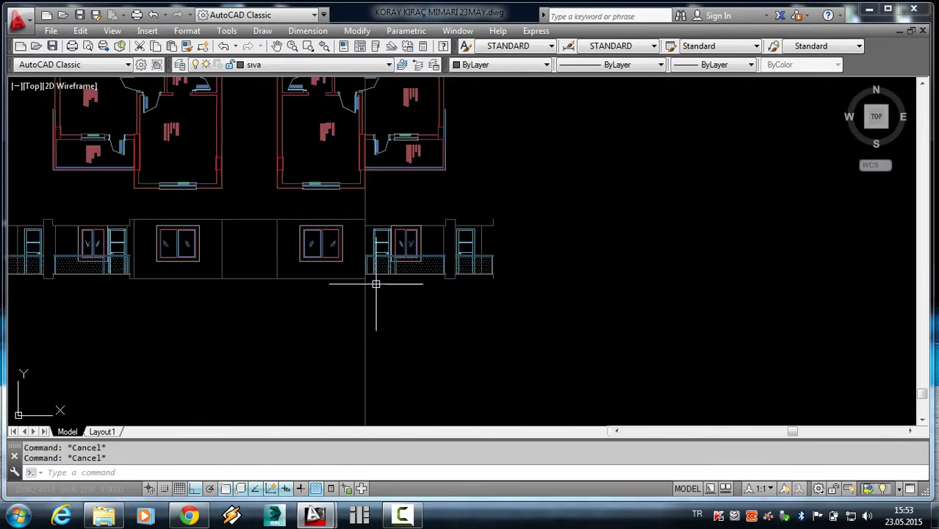
text(tr)
key(Return)
key(Return)
click(367, 307)
click(360, 205)
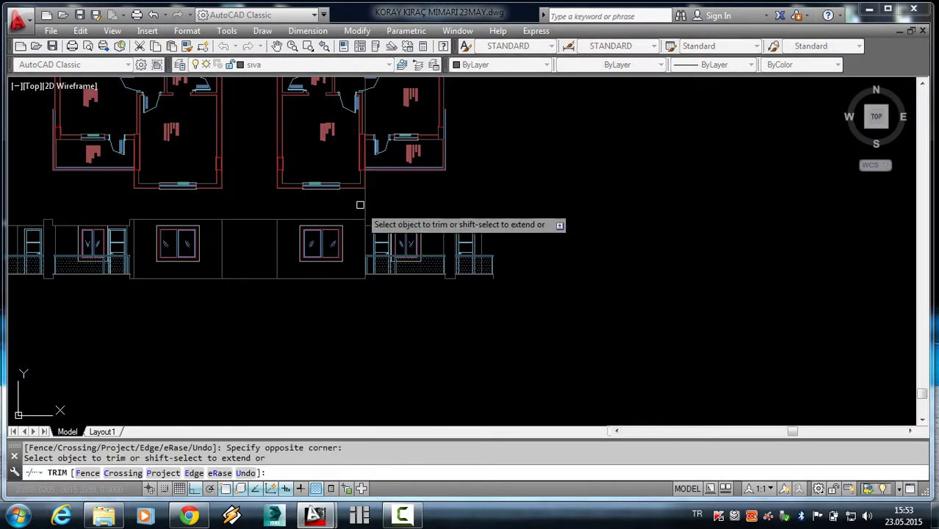
key(Escape)
scroll(383, 228, down, 2)
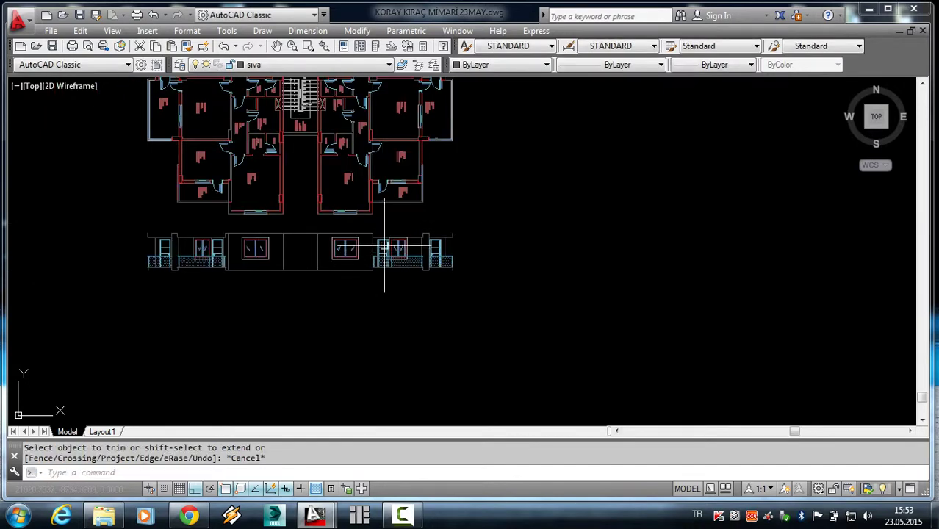
scroll(397, 294, down, 2)
scroll(388, 191, up, 1)
click(388, 177)
text(e)
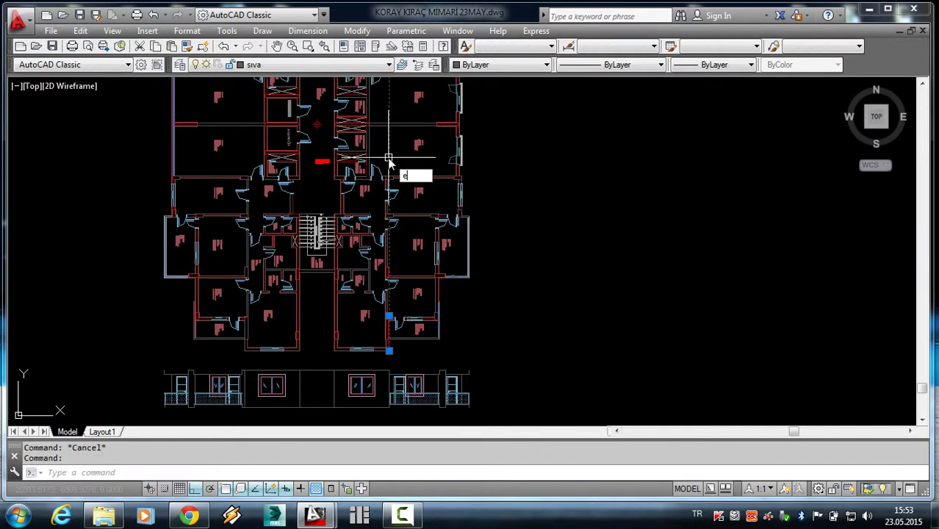
key(Return)
middle_drag(460, 314, 457, 236)
scroll(426, 267, up, 4)
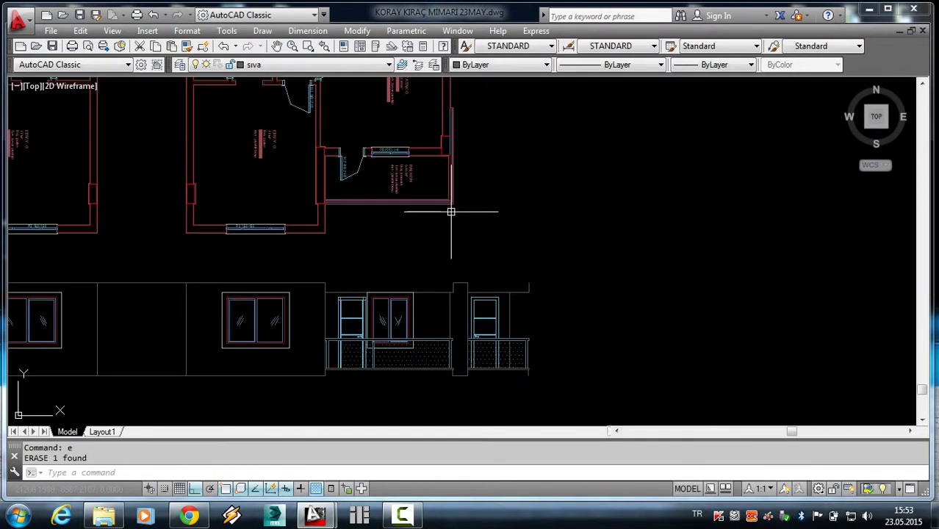
scroll(452, 199, up, 2)
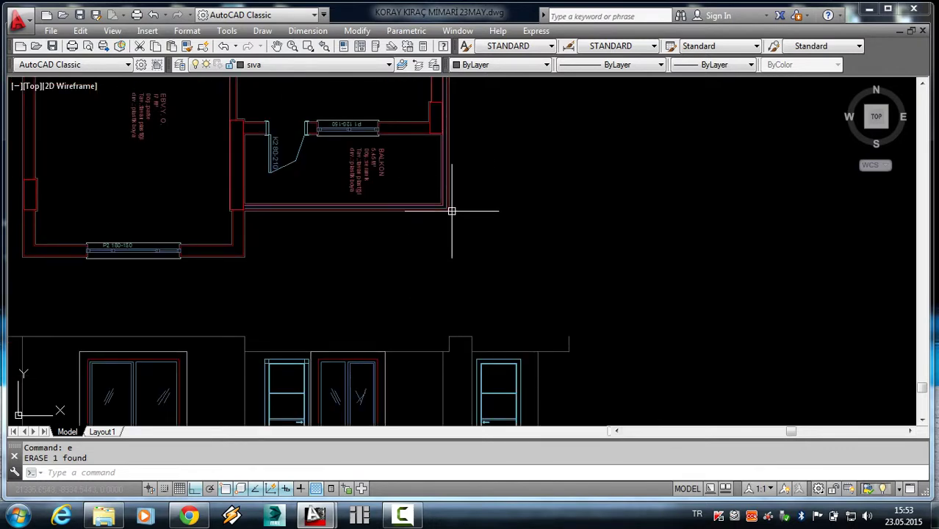
text(l)
key(Return)
click(451, 212)
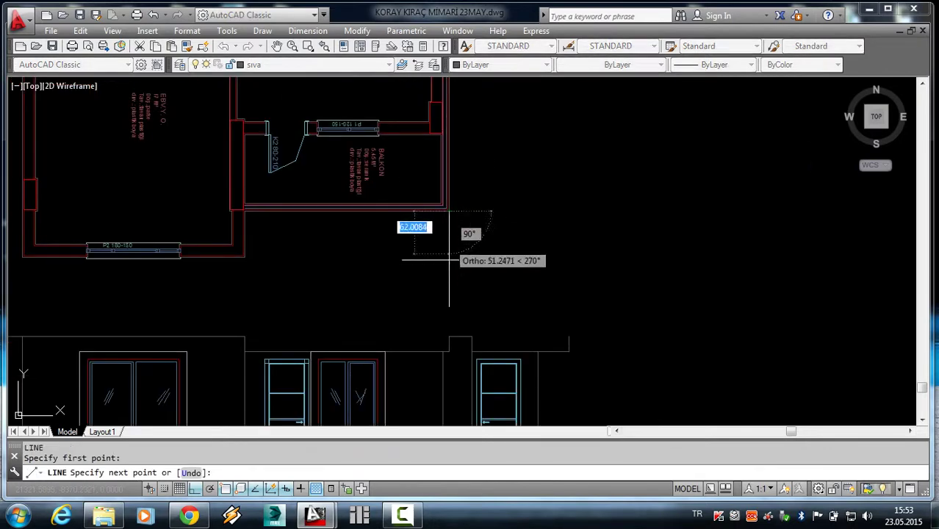
key(Escape)
scroll(452, 281, down, 5)
scroll(509, 350, up, 1)
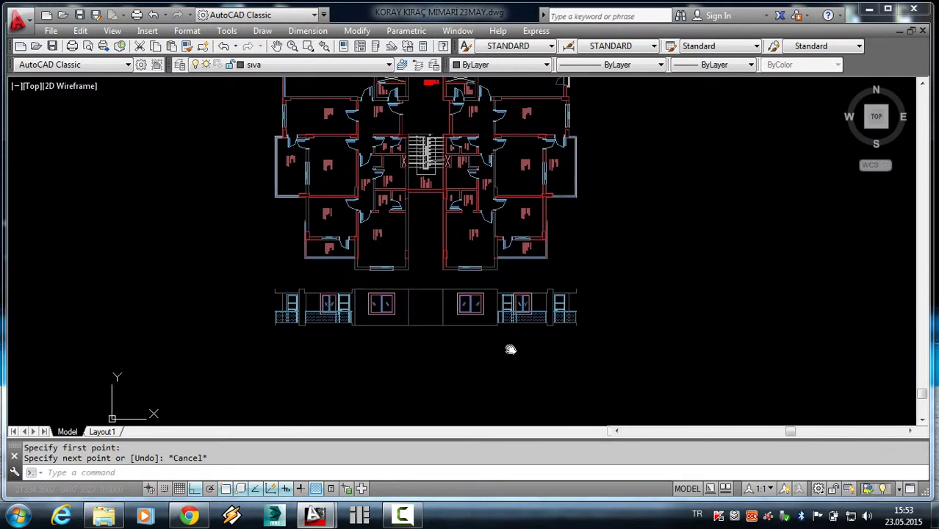
scroll(360, 273, up, 3)
scroll(358, 268, up, 2)
key(Escape)
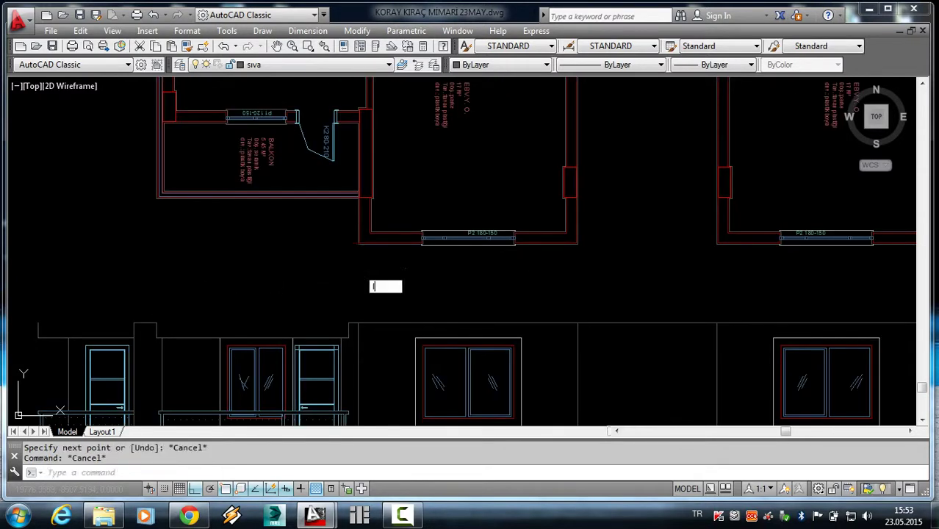
key(Return)
scroll(314, 262, down, 2)
scroll(314, 179, up, 2)
scroll(330, 118, up, 2)
scroll(331, 192, down, 3)
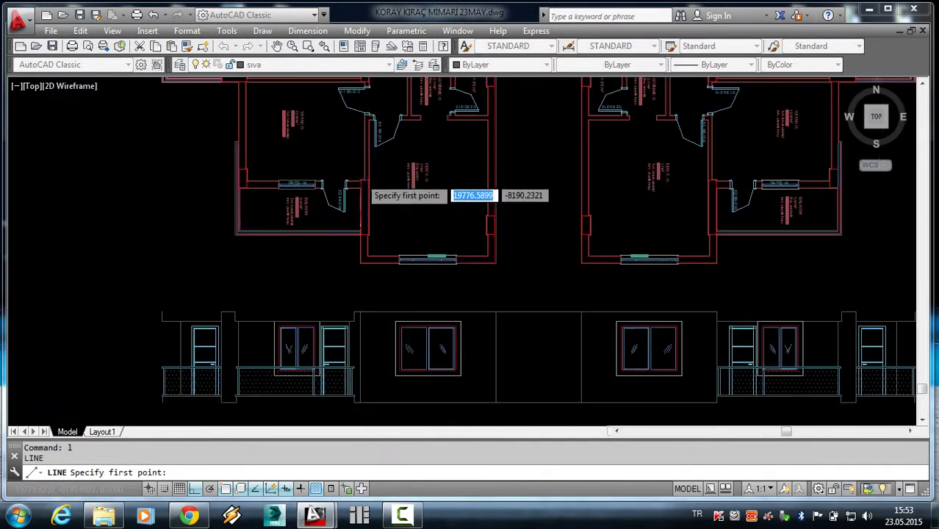
scroll(358, 261, up, 3)
scroll(345, 270, up, 2)
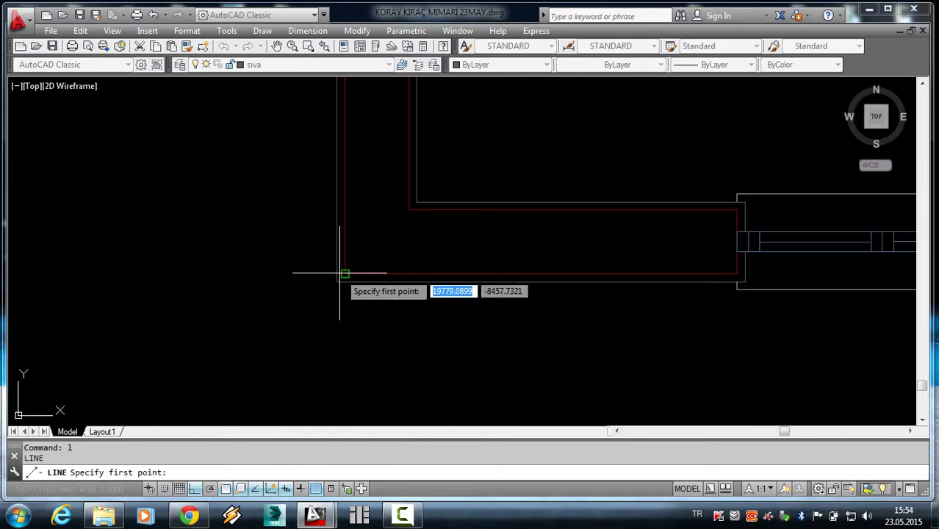
click(337, 248)
scroll(337, 221, down, 3)
scroll(345, 294, down, 2)
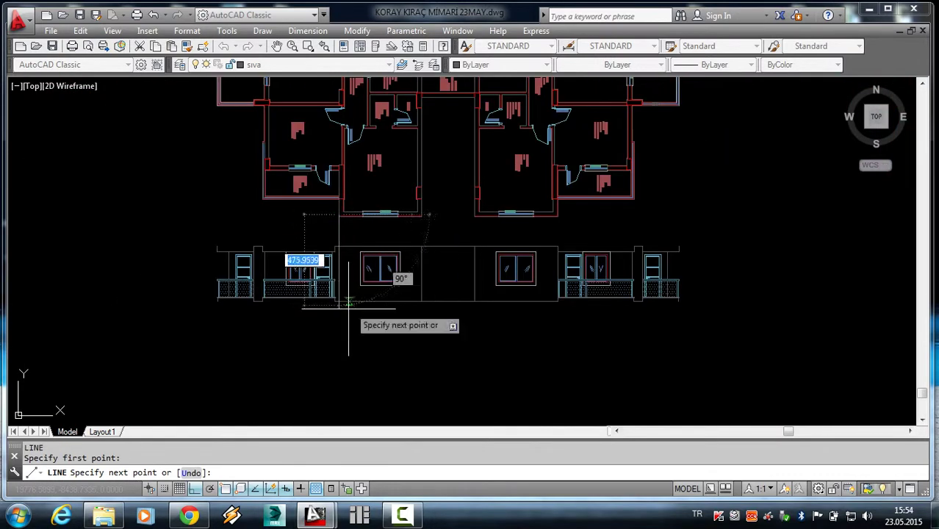
key(Escape)
scroll(346, 251, up, 2)
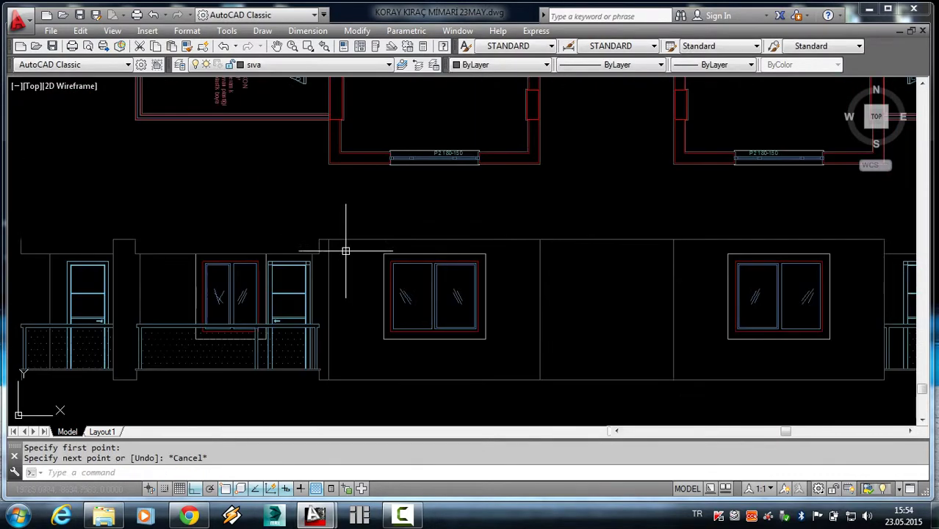
Try stretching the wall end with a crossing selection, then abandon it.
text(s)
key(Return)
scroll(311, 242, up, 2)
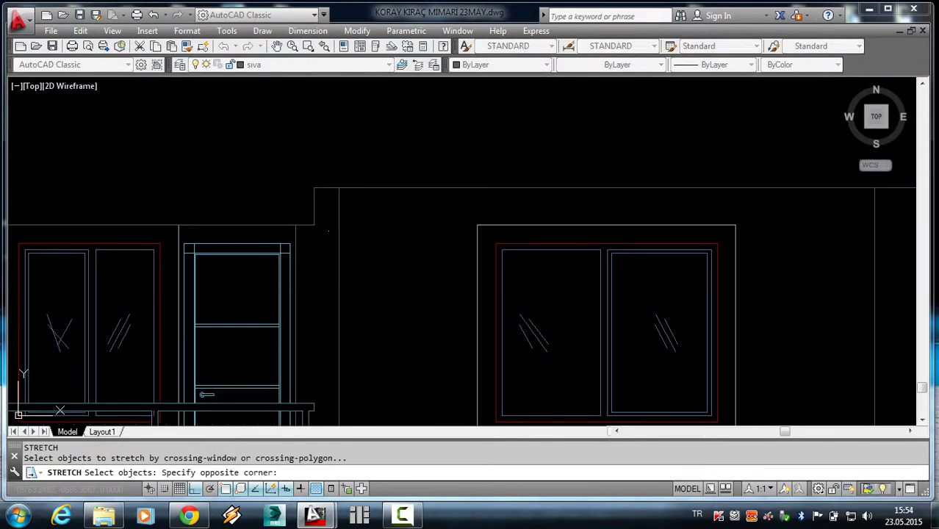
click(300, 168)
key(Return)
click(338, 188)
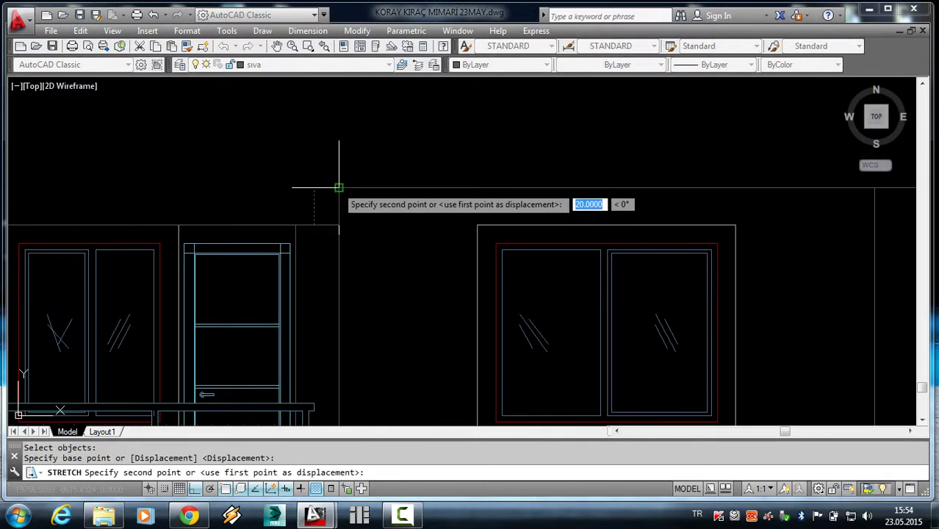
key(Escape)
text(e)
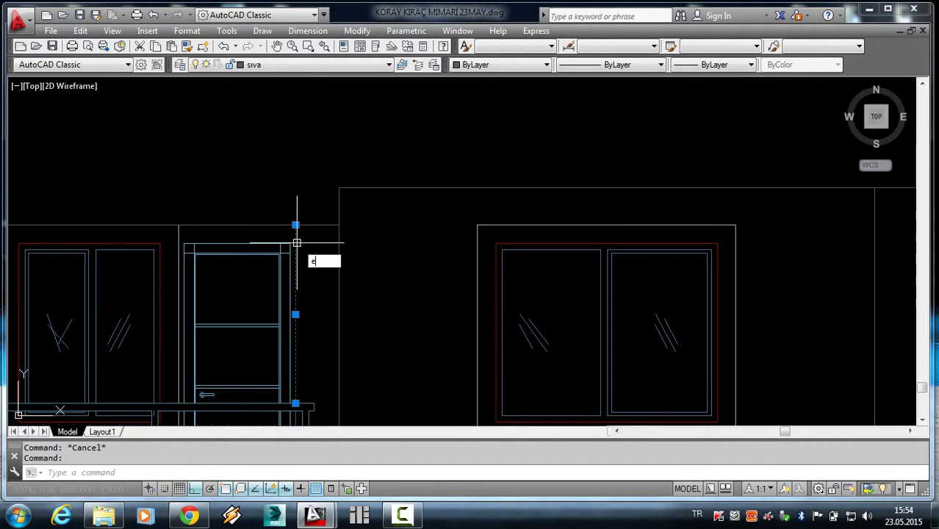
Erase the stray short line from the elevation.
key(Return)
scroll(301, 250, down, 5)
scroll(285, 316, up, 8)
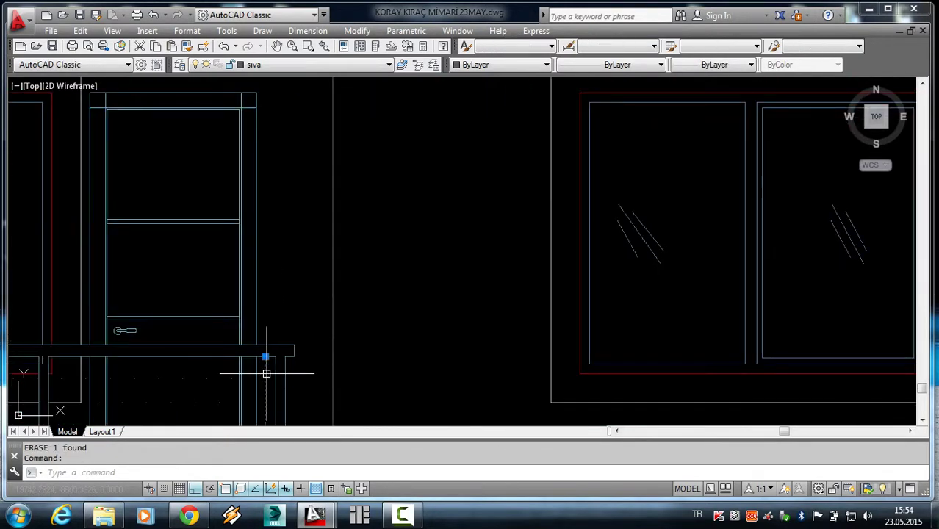
scroll(285, 294, down, 4)
scroll(293, 356, up, 3)
key(Escape)
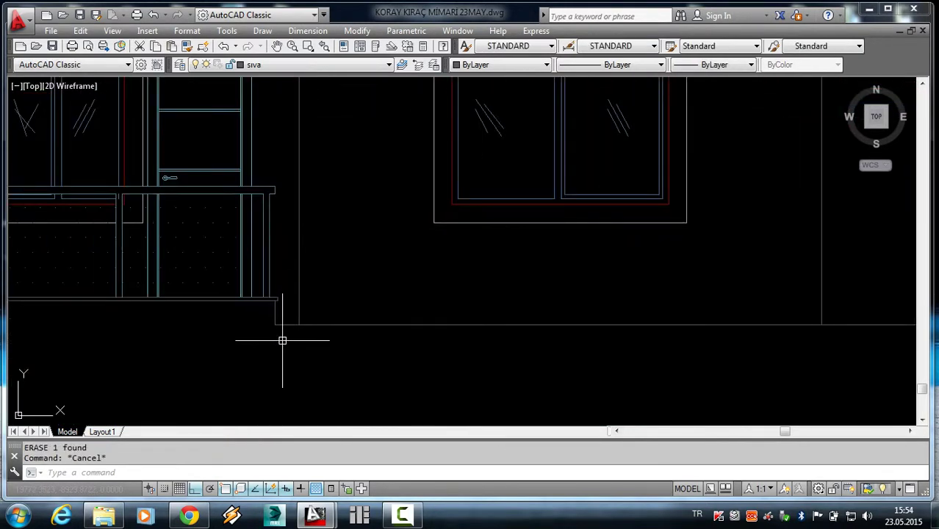
Stretch the eight balcony-end objects rightward from the balcony corner to meet the wall.
text(s)
key(Return)
click(286, 334)
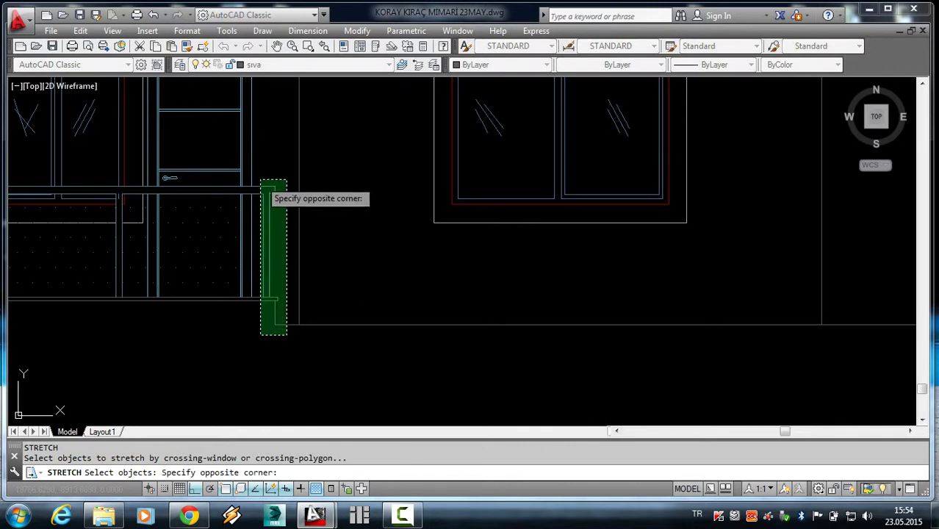
click(262, 182)
key(Return)
scroll(313, 220, up, 2)
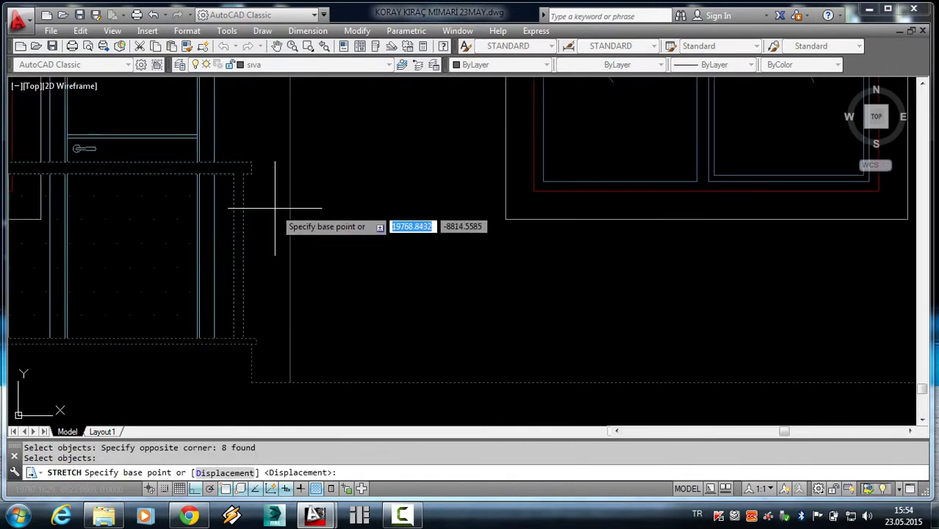
click(251, 173)
click(282, 206)
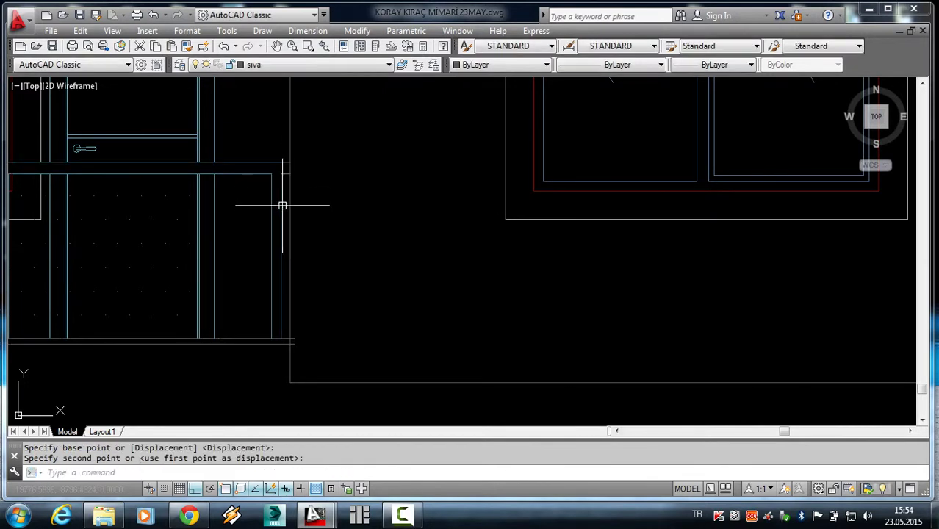
key(Escape)
Try a crossing selection around the ledge lines for stretching, then cancel it.
scroll(300, 343, up, 4)
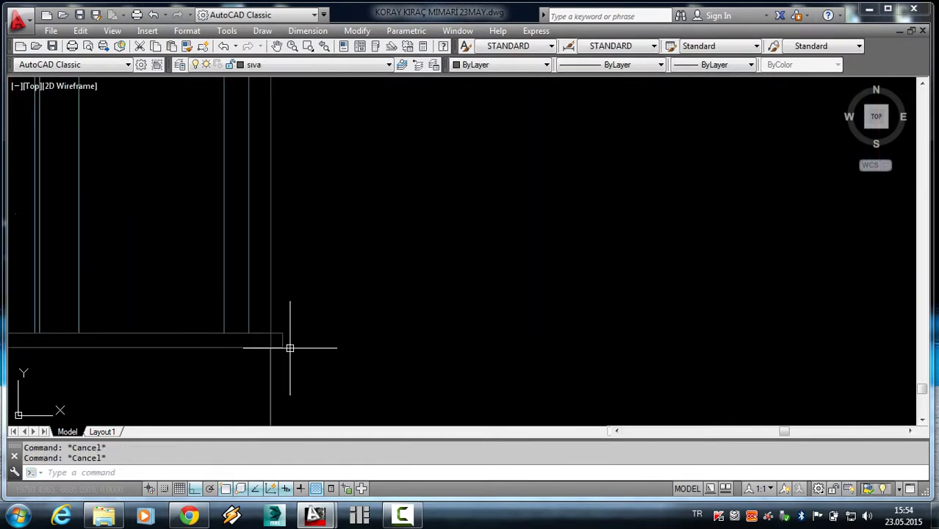
scroll(291, 338, down, 3)
scroll(290, 319, up, 4)
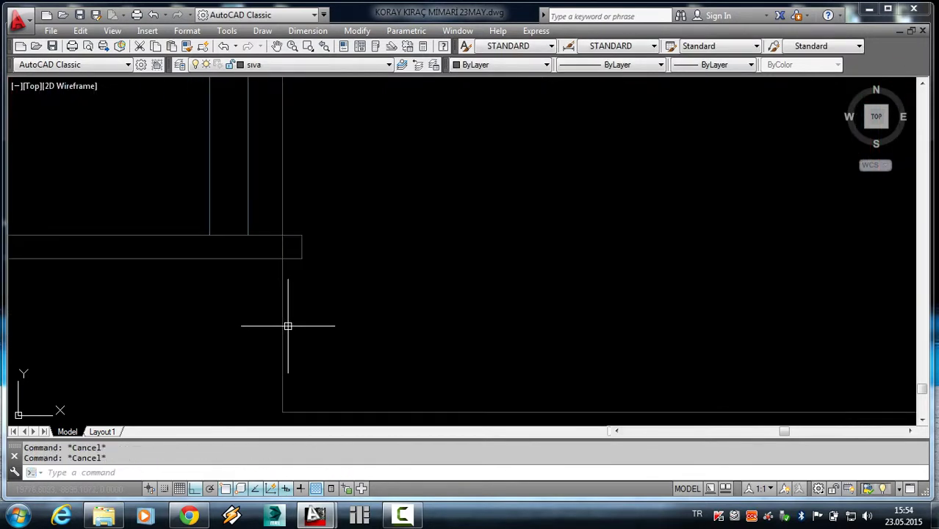
key(Return)
click(315, 273)
click(285, 216)
key(Escape)
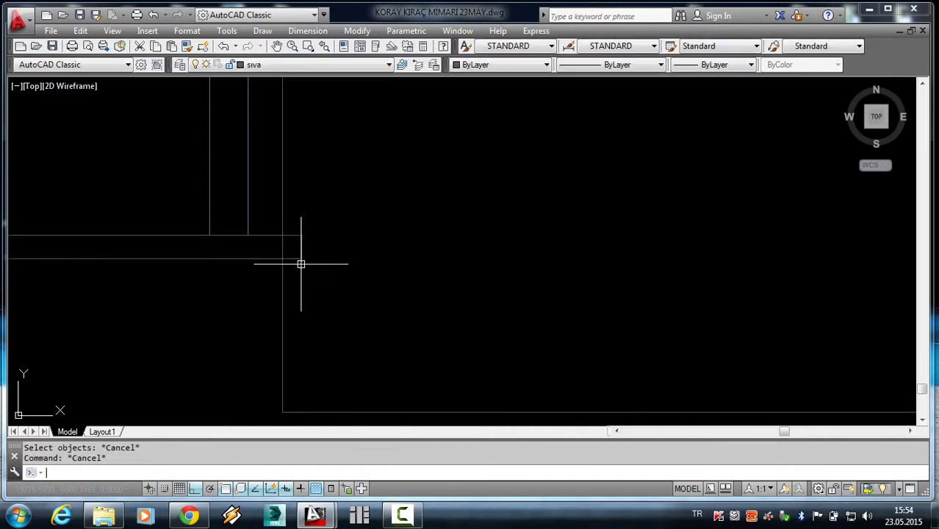
Select a single ledge line and pick a stretch base point, then abandon the stretch.
key(Return)
click(305, 271)
click(298, 216)
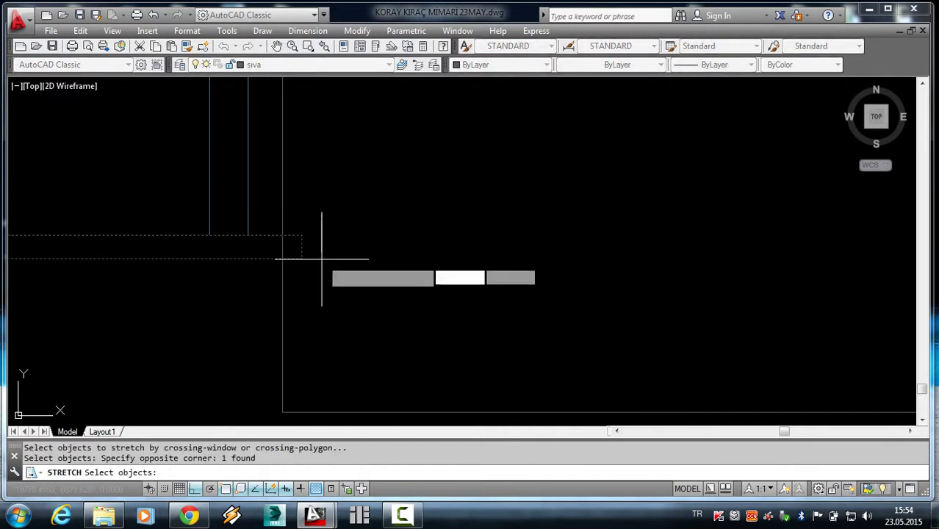
key(Return)
click(284, 235)
key(Escape)
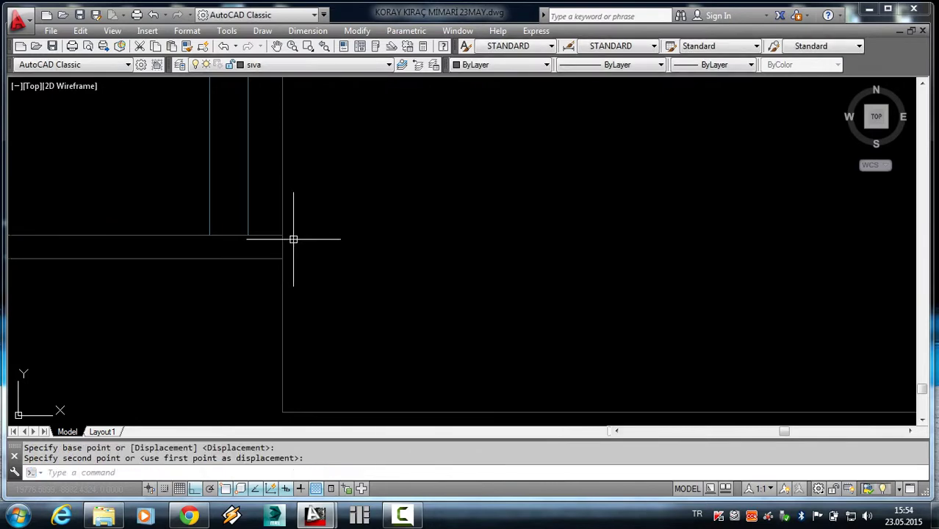
scroll(297, 246, down, 4)
scroll(308, 257, down, 2)
scroll(330, 278, down, 2)
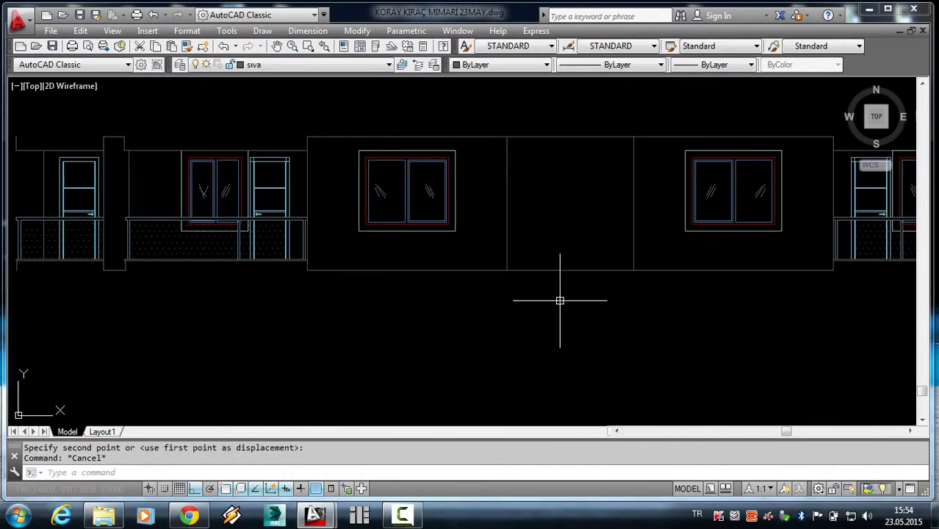
Zoom into the balcony railing beside the central facade windows.
middle_drag(560, 301, 443, 333)
scroll(662, 249, up, 3)
scroll(639, 261, down, 3)
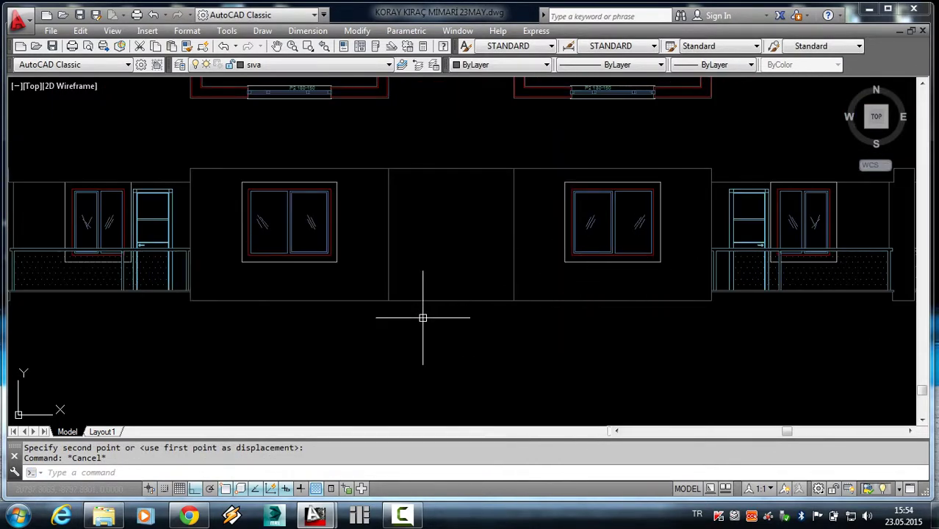
scroll(364, 338, down, 4)
scroll(307, 310, up, 3)
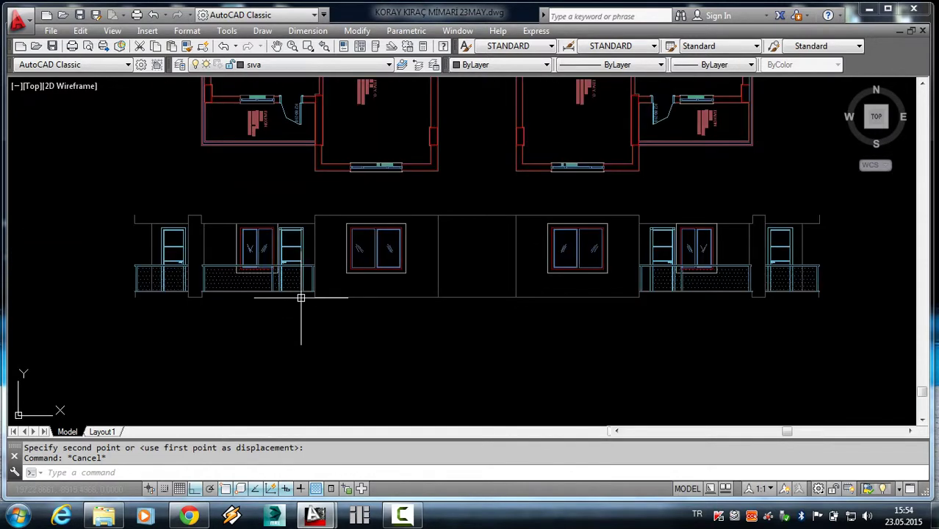
scroll(302, 295, up, 3)
scroll(310, 302, up, 3)
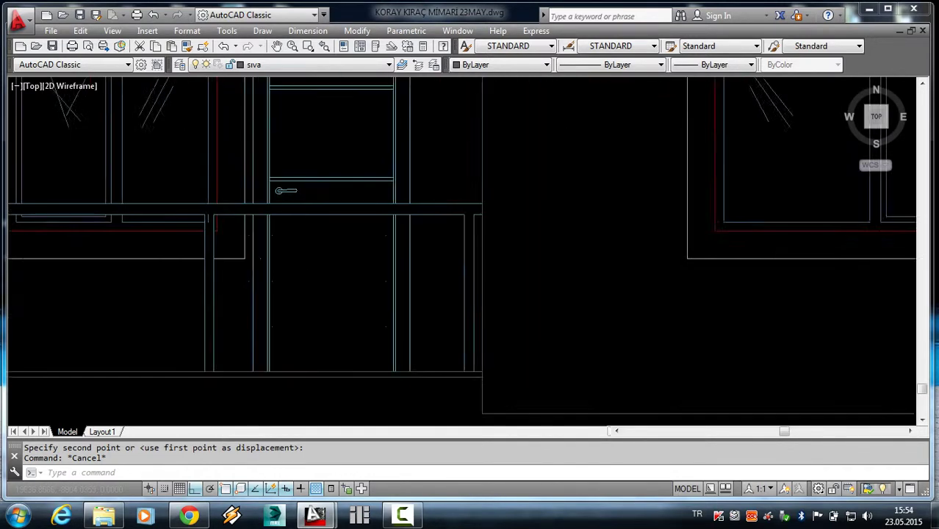
scroll(212, 218, up, 2)
text(e)
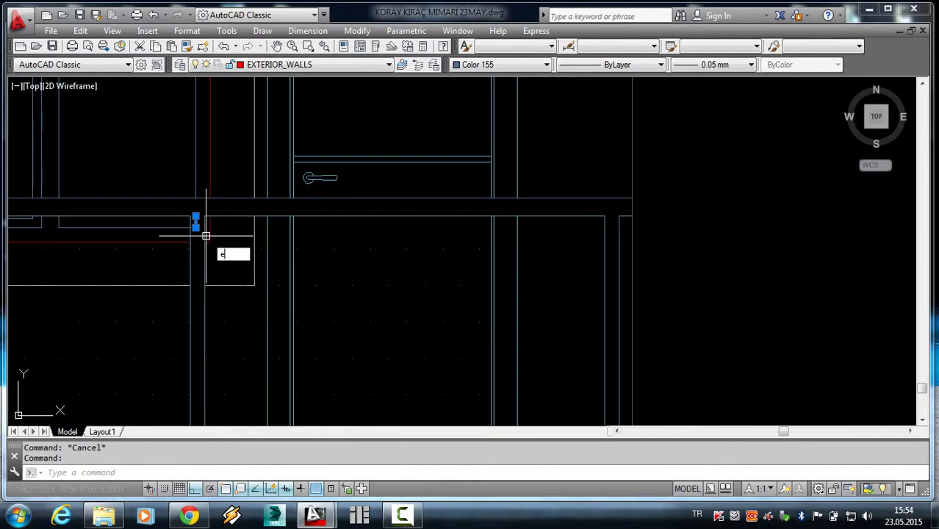
Erase the leftover short railing line and zoom back out to the facade and plan.
key(Return)
scroll(212, 236, down, 3)
scroll(224, 268, down, 2)
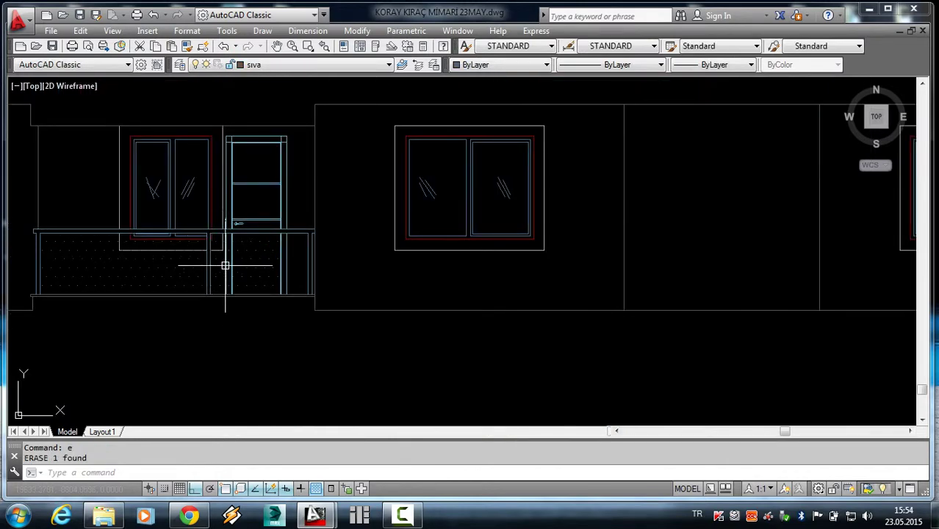
scroll(250, 279, down, 3)
middle_drag(320, 313, 310, 316)
scroll(314, 310, down, 2)
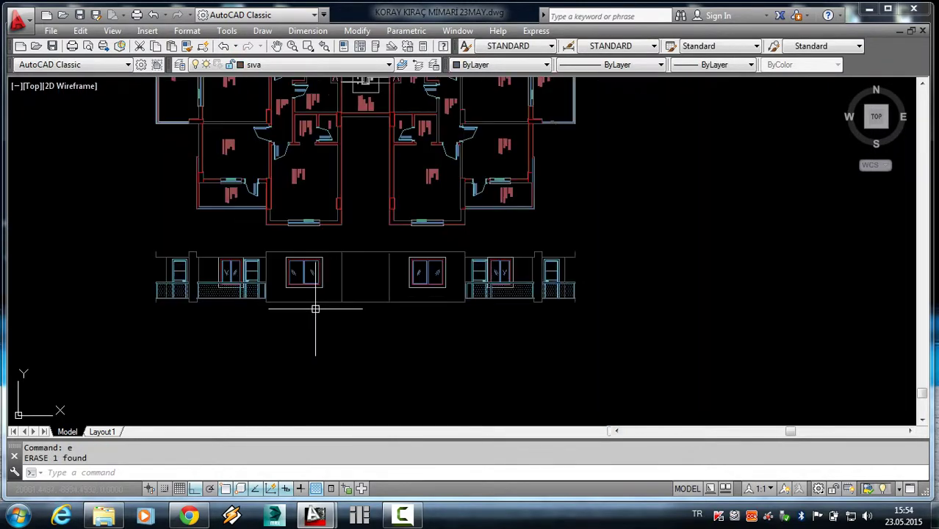
middle_drag(432, 269, 585, 261)
scroll(584, 261, down, 2)
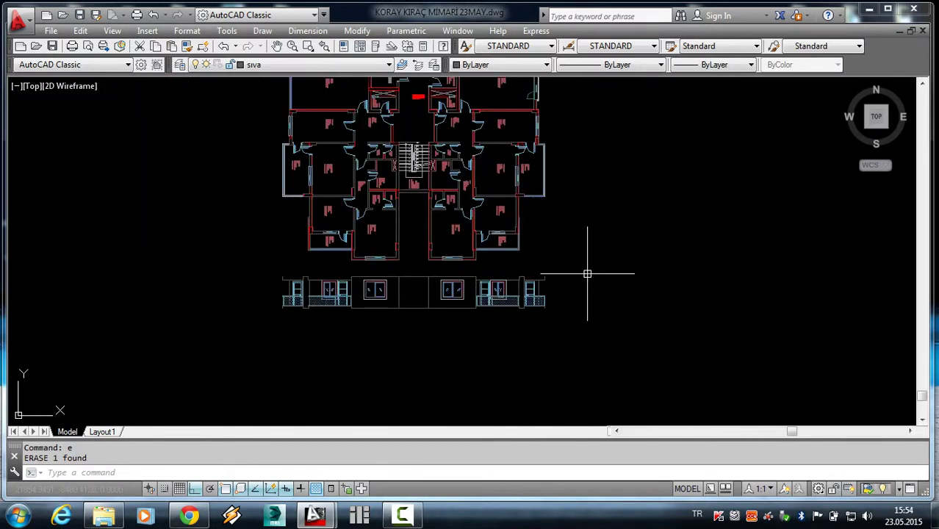